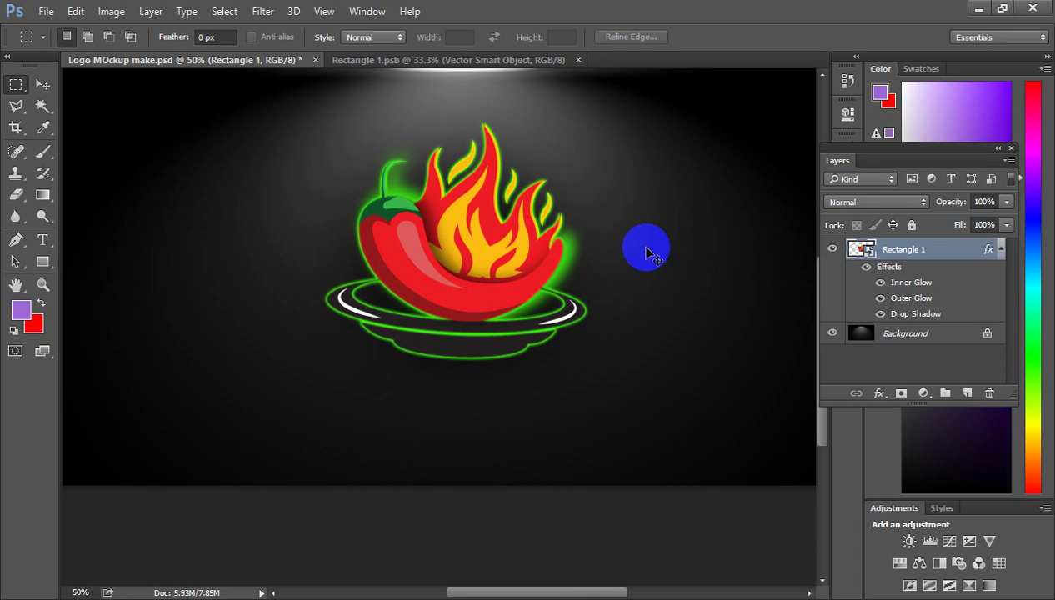
# Step: Preview the finished glowing chili mockup, then bring up 1000 TK Logo.ai in Illustrator
pyautogui.hotkey('ctrl', '-')
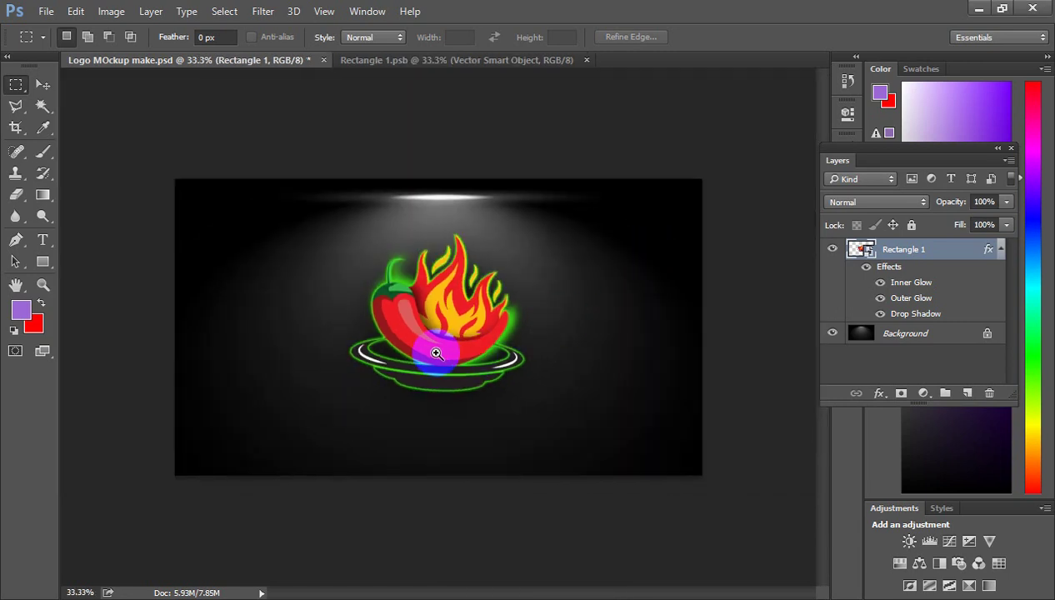
pyautogui.hotkey('ctrl', '+')
pyautogui.moveTo(452, 316); pyautogui.dragTo(455, 303)
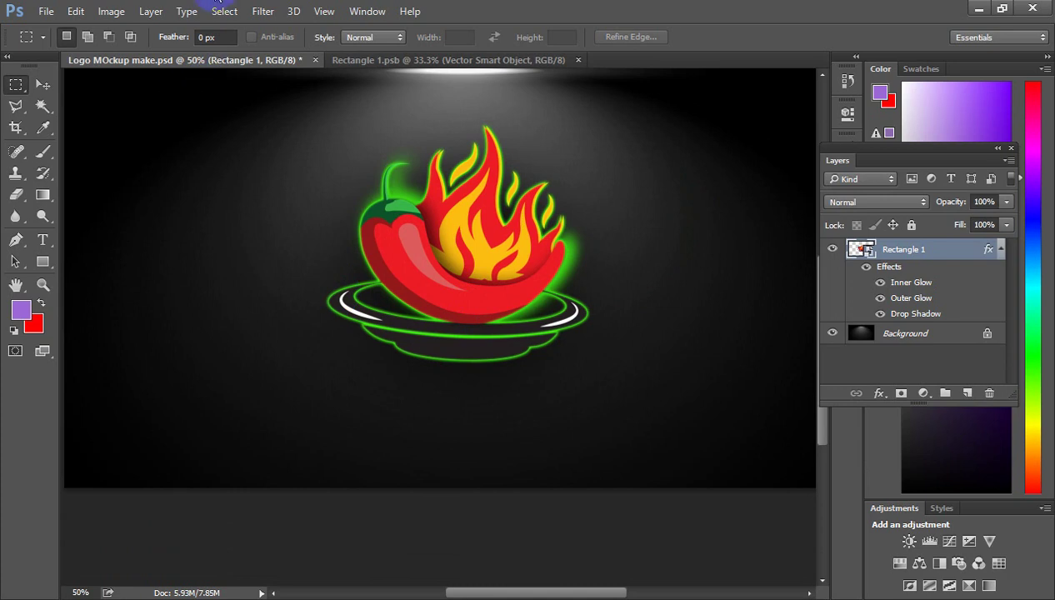
pyautogui.click(219, 5)
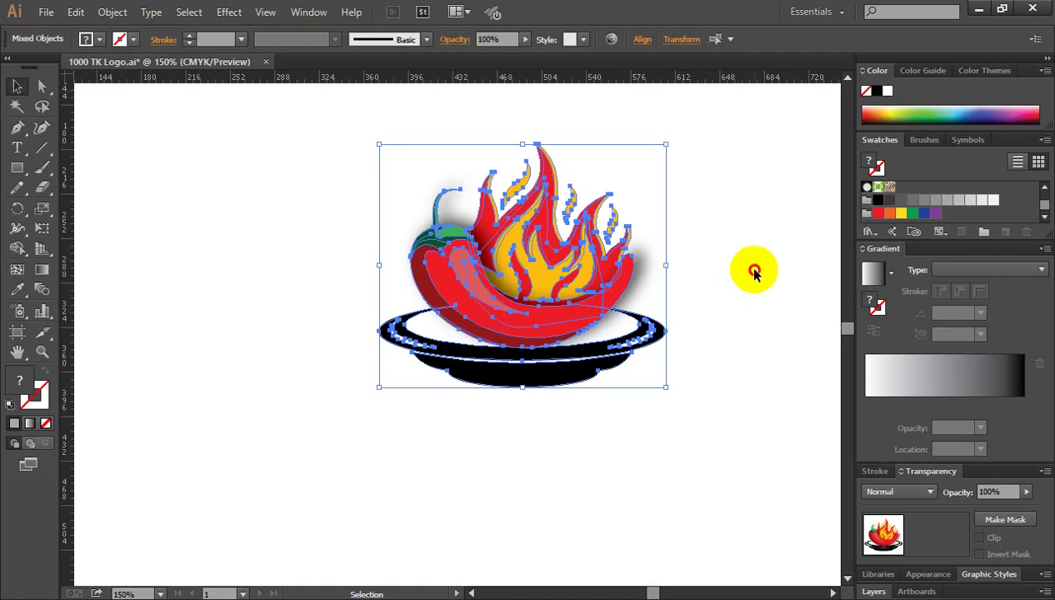
# Step: Select, then deselect, the chili logo artwork and return to Logo MOckup make.psd in Photoshop
pyautogui.click(559, 335)
pyautogui.moveTo(334, 133); pyautogui.dragTo(719, 402)
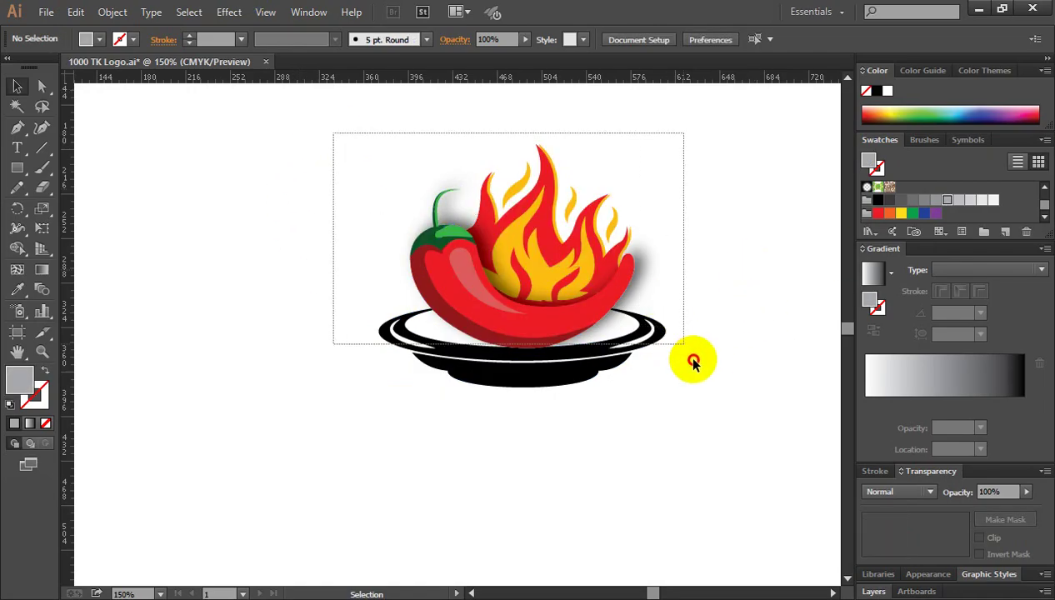
pyautogui.click(501, 112)
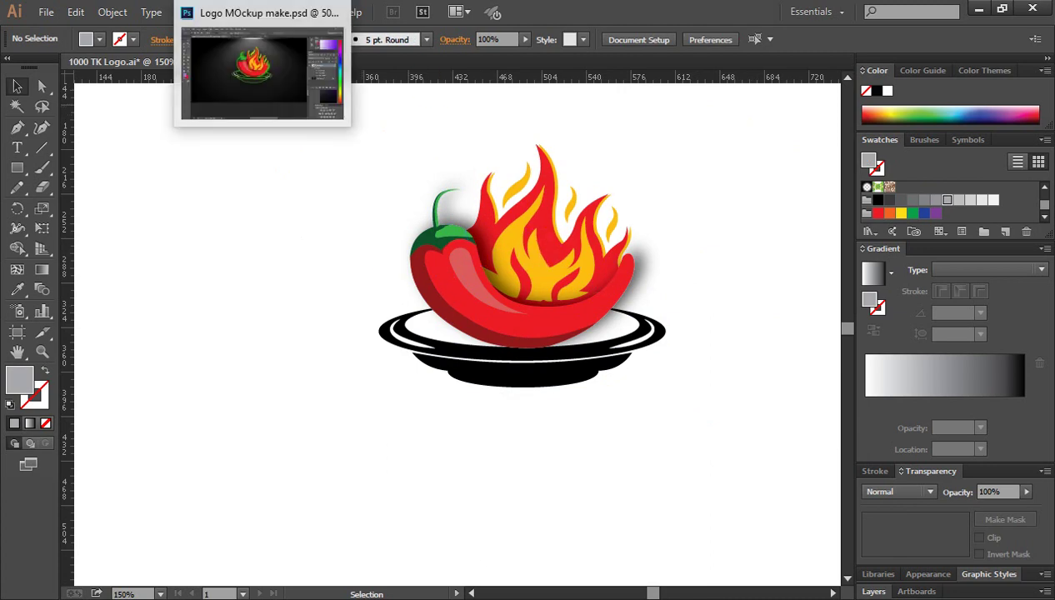
pyautogui.click(263, 75)
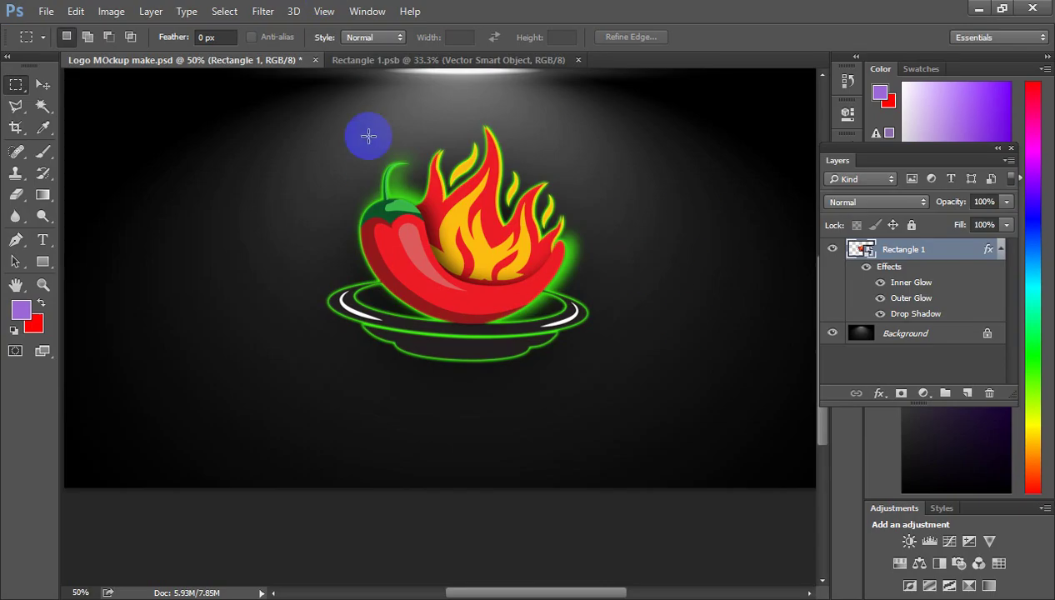
# Step: Review the logo, then close Rectangle 1.psb and Logo MOckup make.psd without saving
pyautogui.hotkey('ctrl', '-')
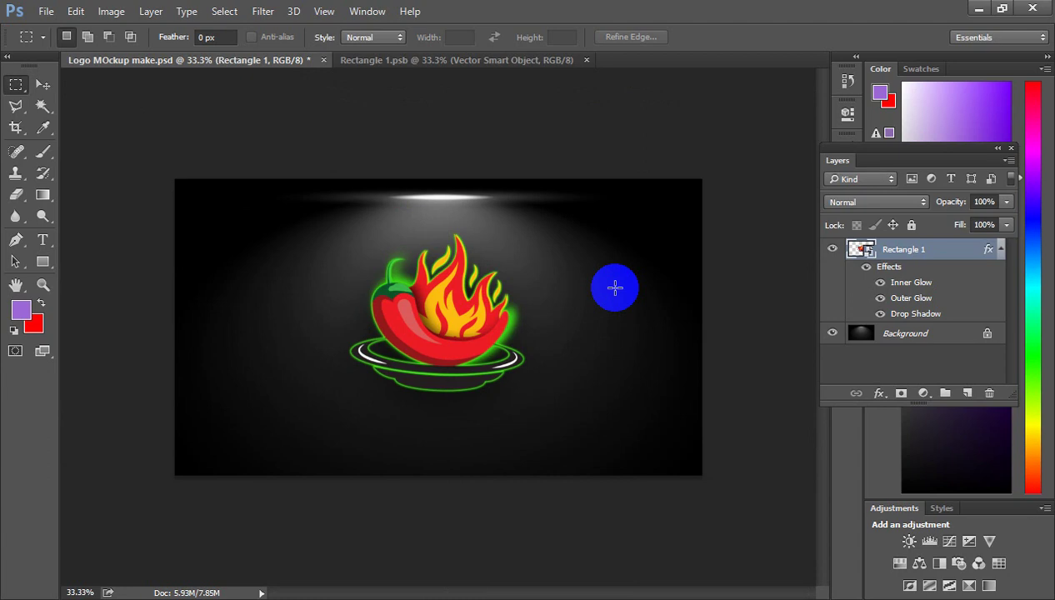
pyautogui.keyDown('ctrl'); pyautogui.click(429, 356); pyautogui.keyUp('ctrl')
pyautogui.moveTo(429, 356); pyautogui.dragTo(432, 328)
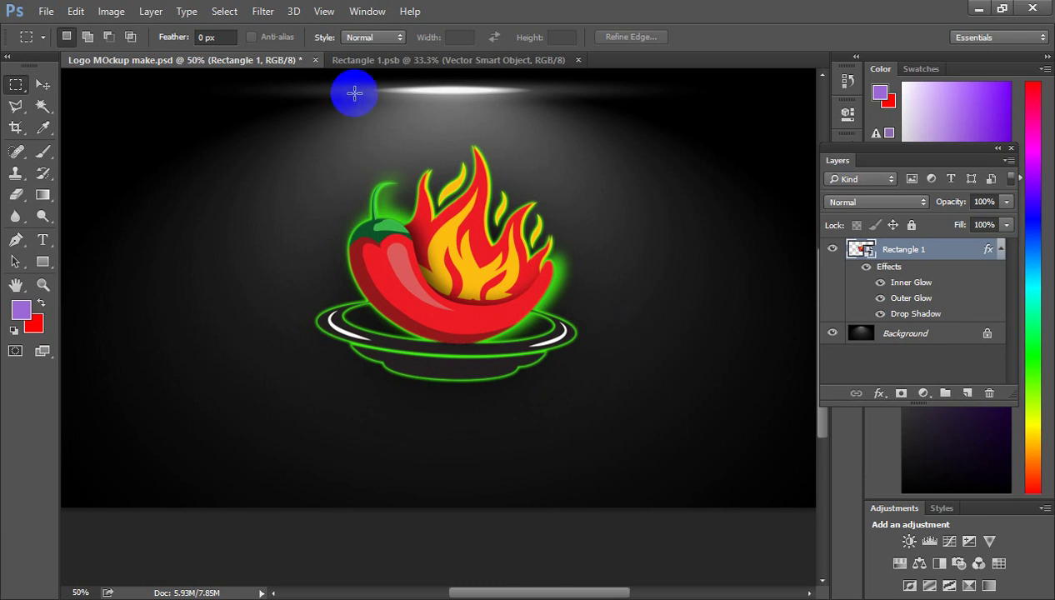
pyautogui.click(579, 64)
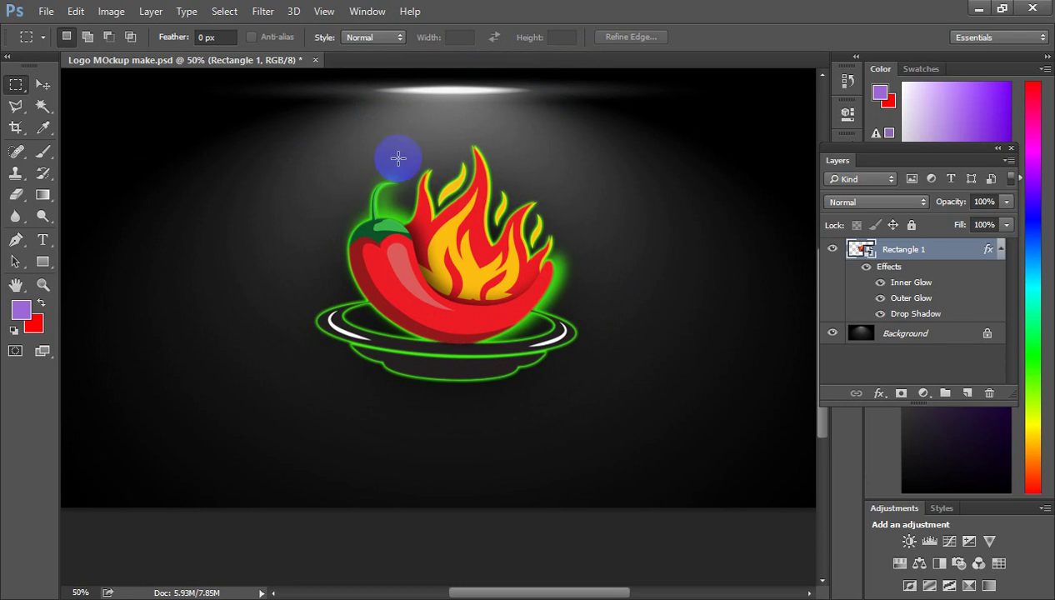
pyautogui.click(316, 61)
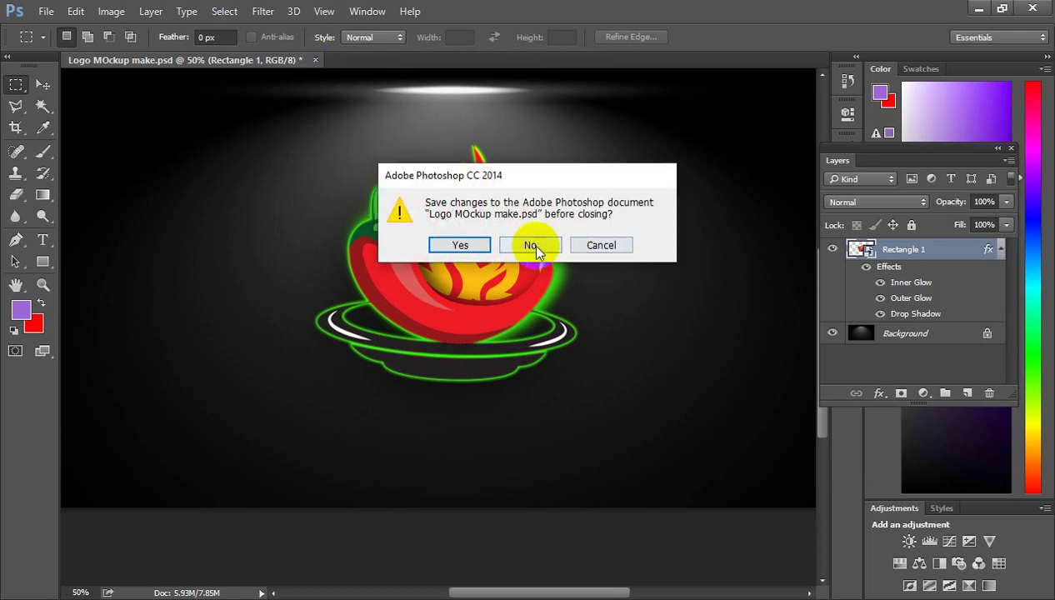
pyautogui.click(530, 245)
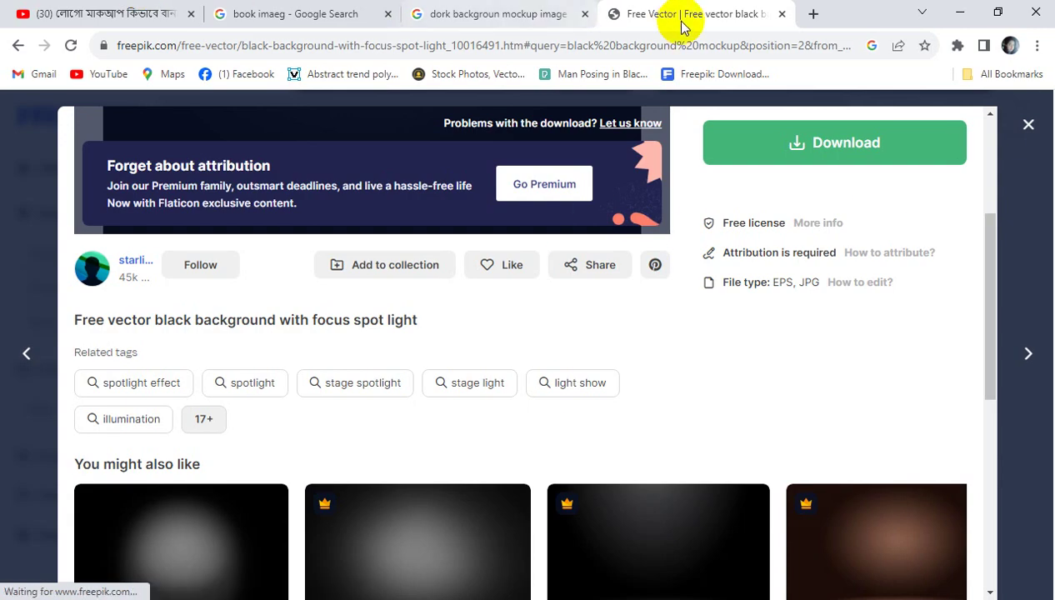
# Step: Leave the Freepik spotlight background page for the 'book imaeg' Google image search tab
pyautogui.click(294, 14)
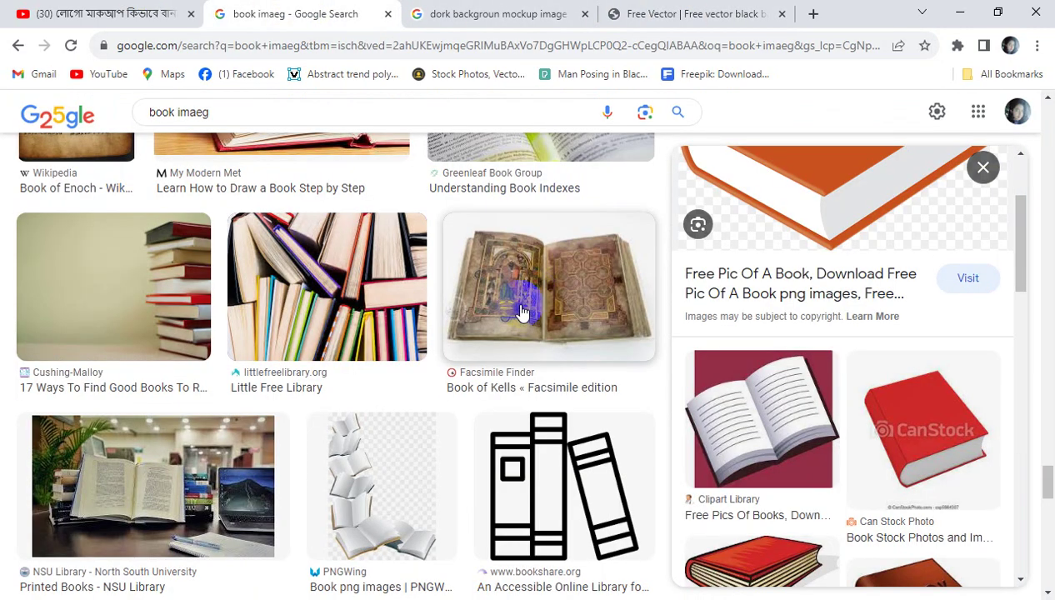
pyautogui.scroll(2, 520, 310)
pyautogui.scroll(1, 520, 310)
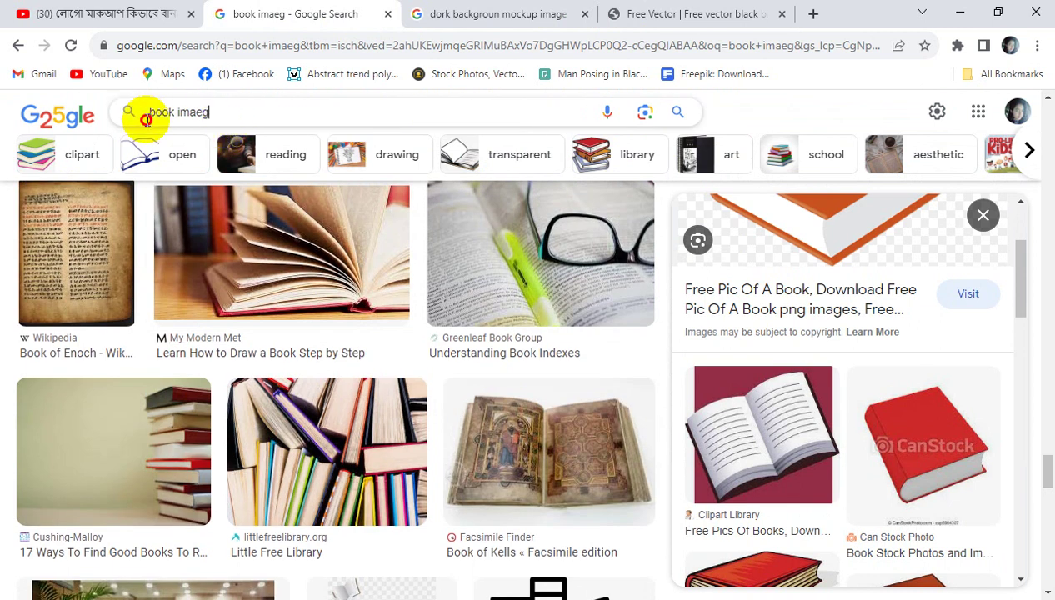
pyautogui.moveTo(143, 112)
pyautogui.mouseDown()
pyautogui.moveTo(221, 129)
pyautogui.moveTo(126, 111)
pyautogui.mouseUp()
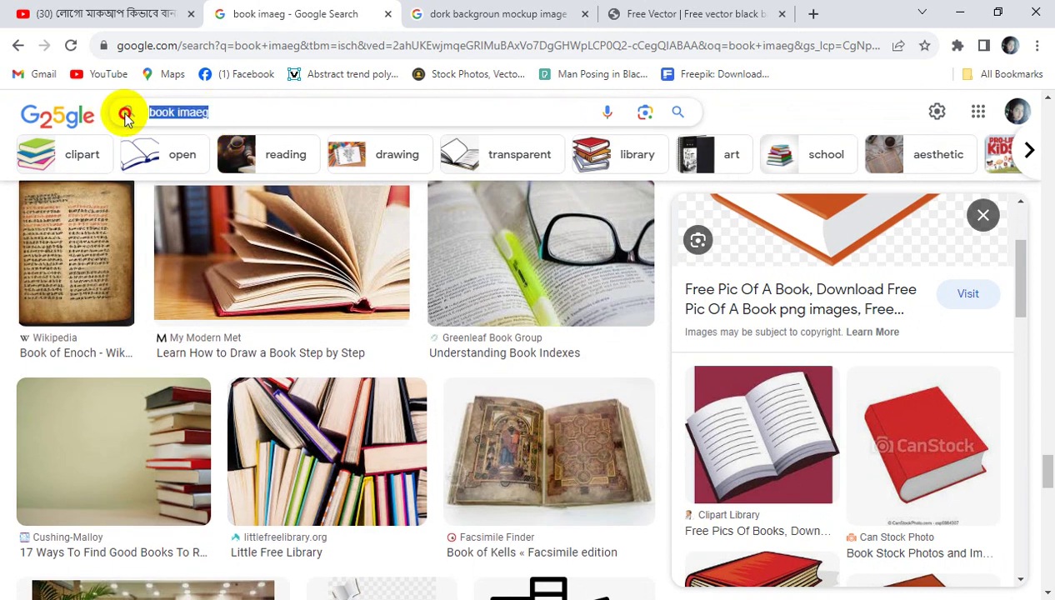
pyautogui.scroll(-1, 872, 377)
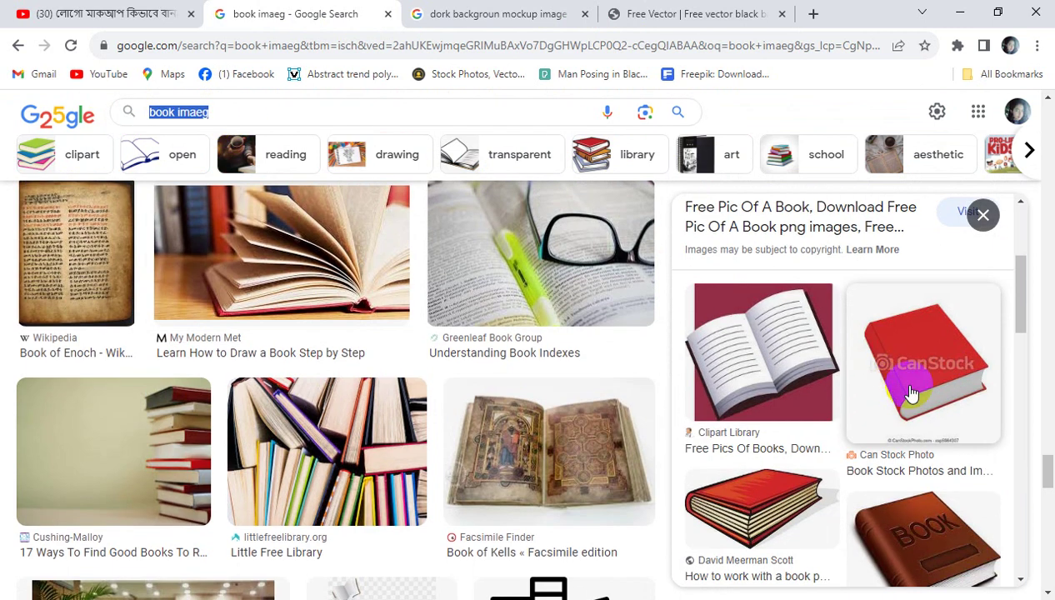
pyautogui.scroll(-2, 926, 400)
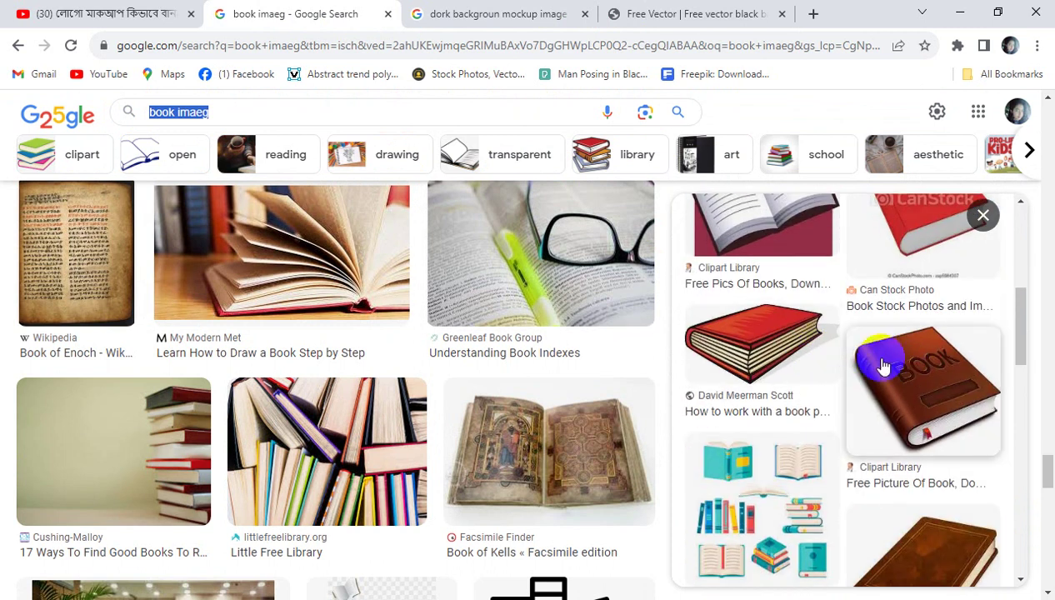
pyautogui.scroll(2, 879, 363)
pyautogui.scroll(1, 778, 237)
pyautogui.scroll(1, 780, 292)
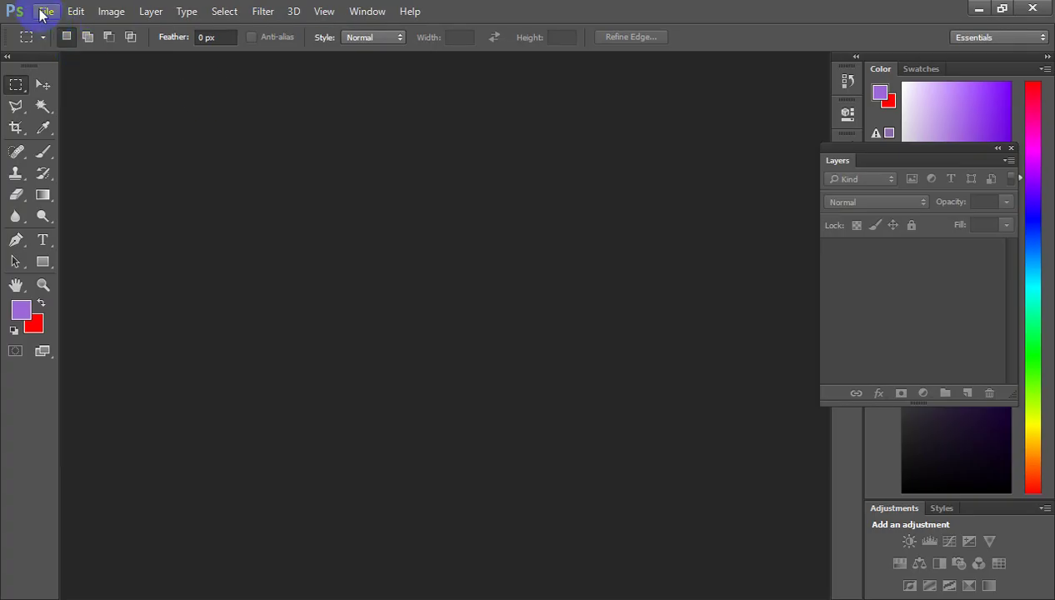
# Step: Open 27230.jpg from the black-background-with-focus-spot-light folder via File > Open
pyautogui.click(46, 11)
pyautogui.click(60, 47)
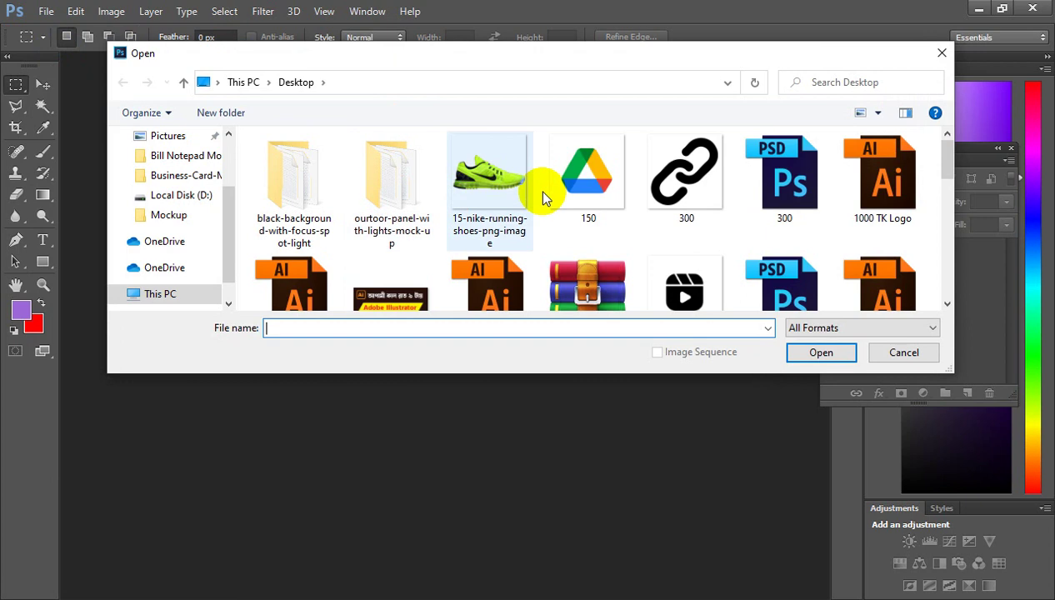
pyautogui.scroll(-1, 542, 194)
pyautogui.scroll(1, 417, 259)
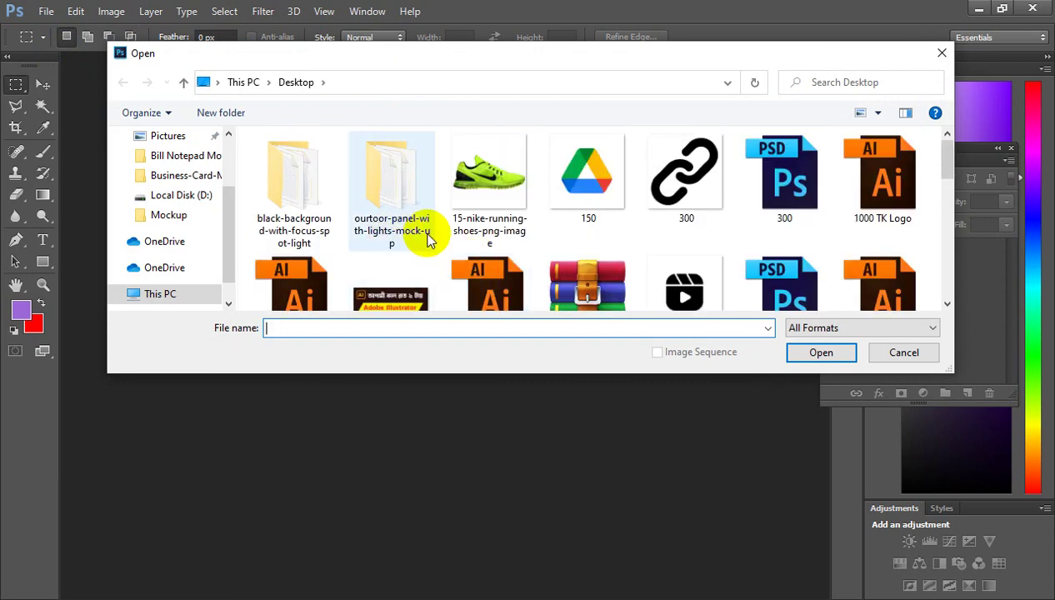
pyautogui.click(290, 188)
pyautogui.doubleClick(289, 188)
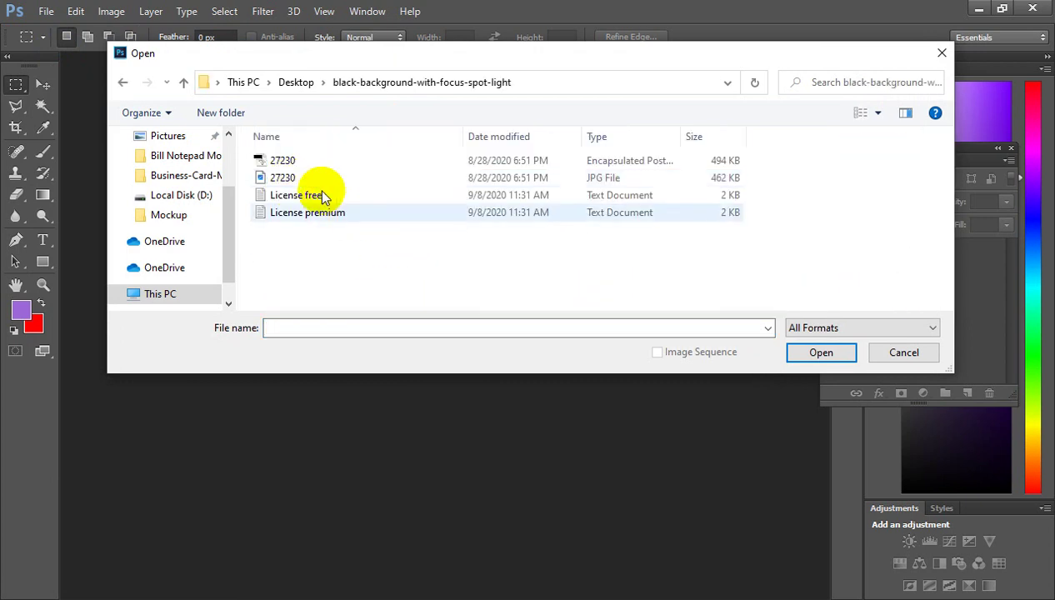
pyautogui.click(283, 178)
pyautogui.click(822, 352)
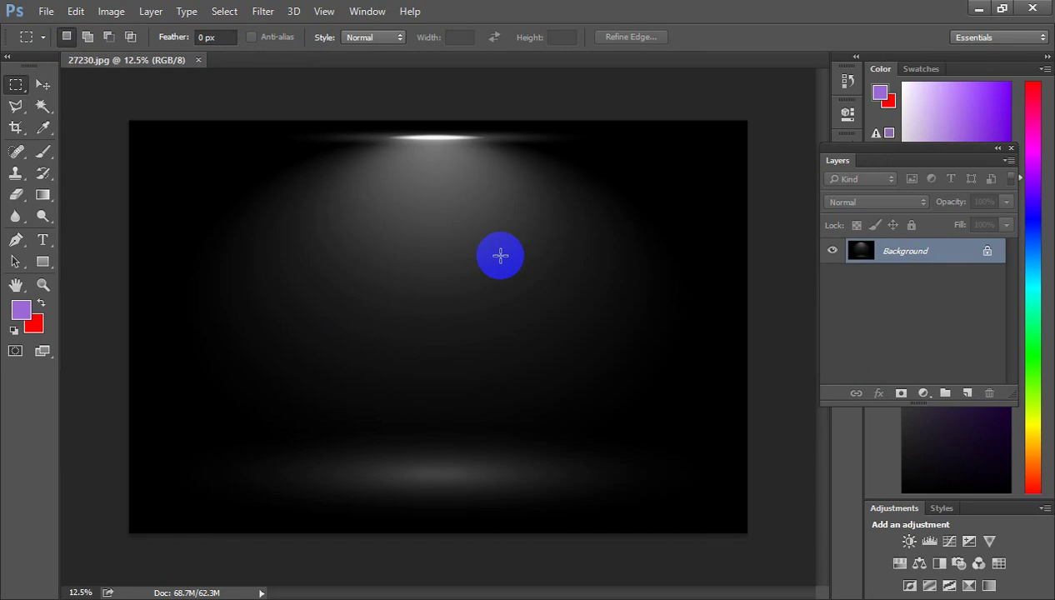
pyautogui.hotkey('ctrl', '-')
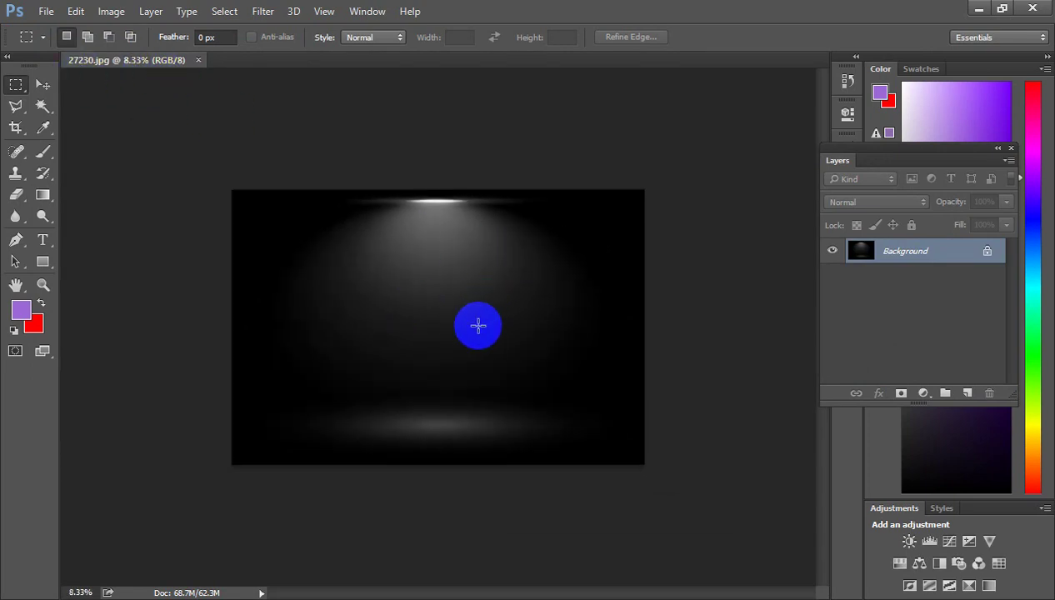
pyautogui.keyDown('ctrl'); pyautogui.click(436, 306); pyautogui.keyUp('ctrl')
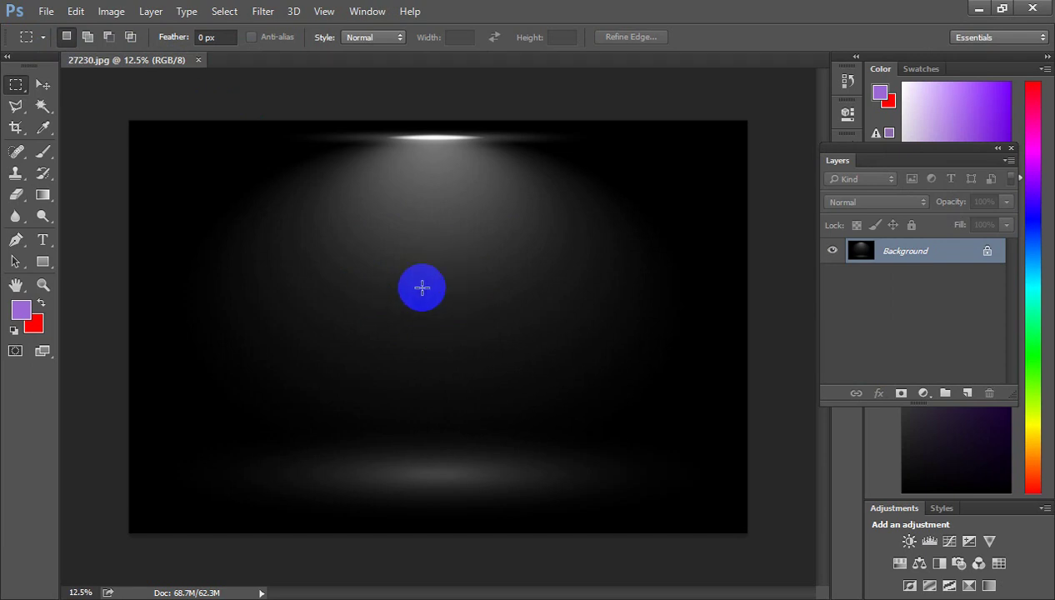
# Step: Draw a rectangle over the spotlight centre with red fill and no stroke
pyautogui.click(42, 261)
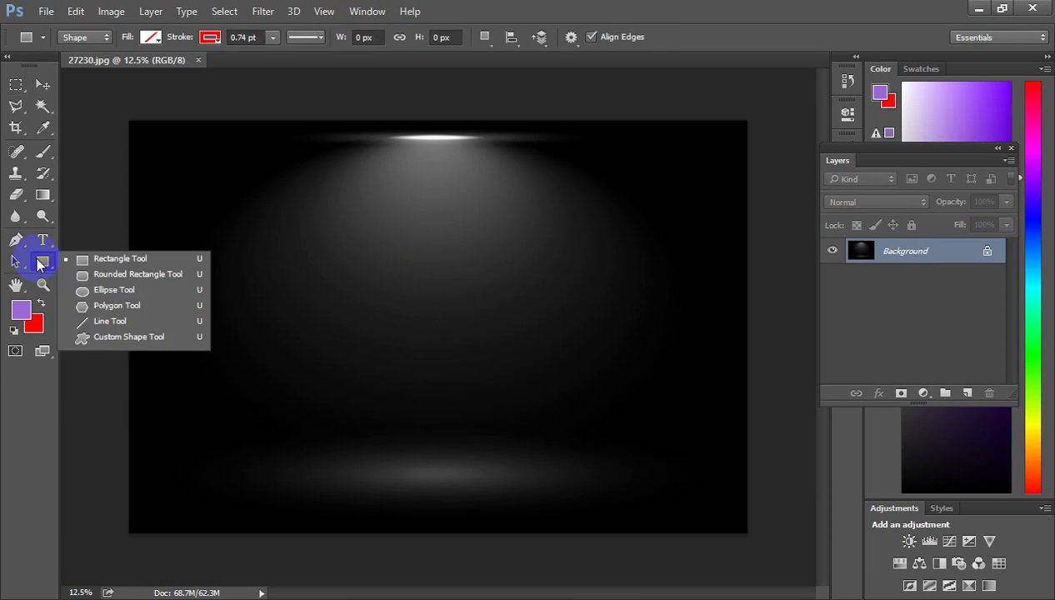
pyautogui.click(102, 263)
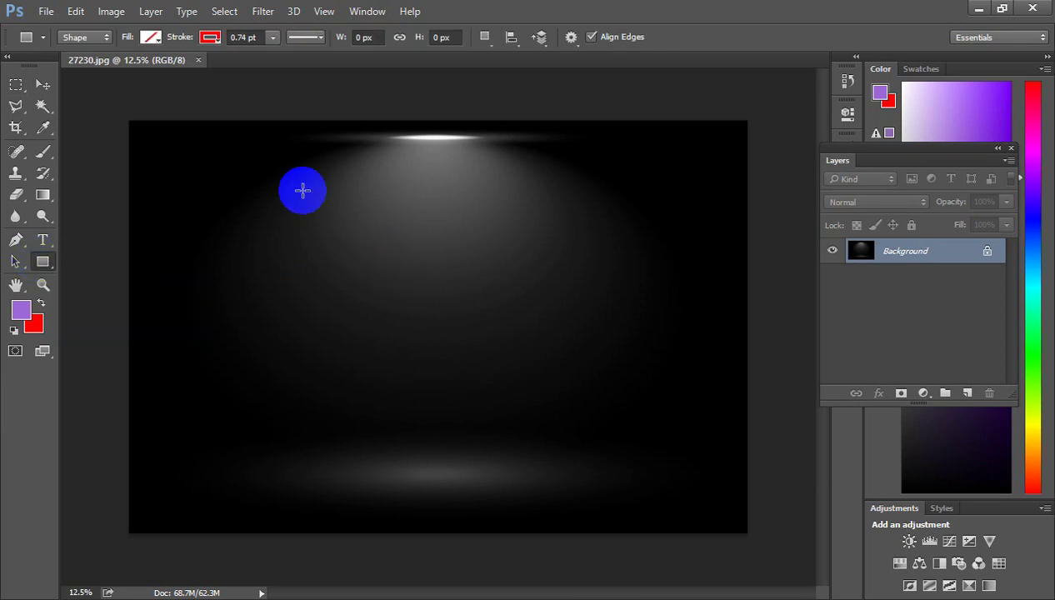
pyautogui.moveTo(283, 178); pyautogui.dragTo(584, 389)
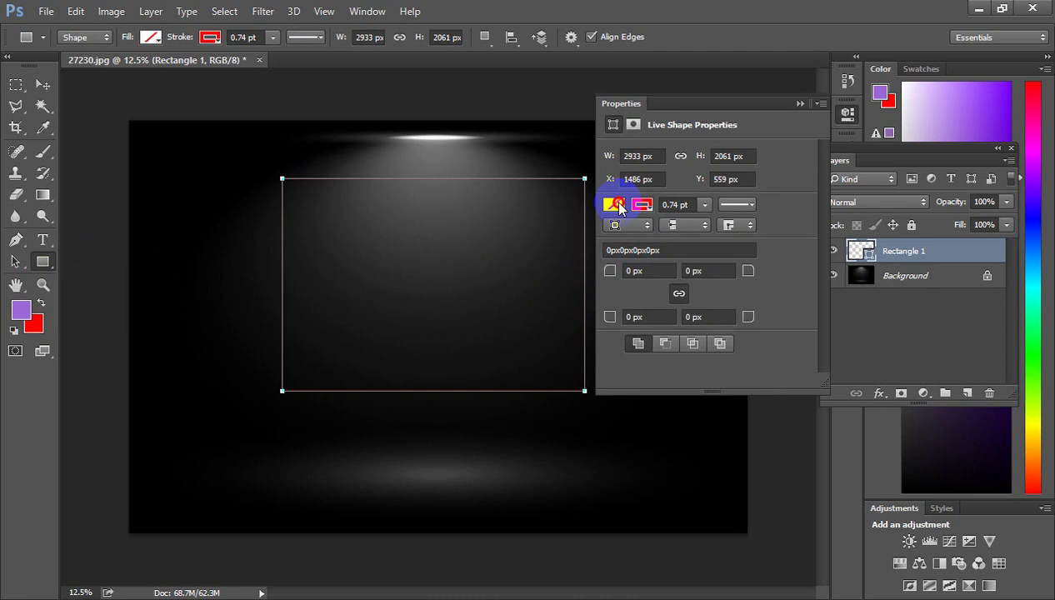
pyautogui.click(614, 204)
pyautogui.moveTo(654, 307); pyautogui.dragTo(519, 240)
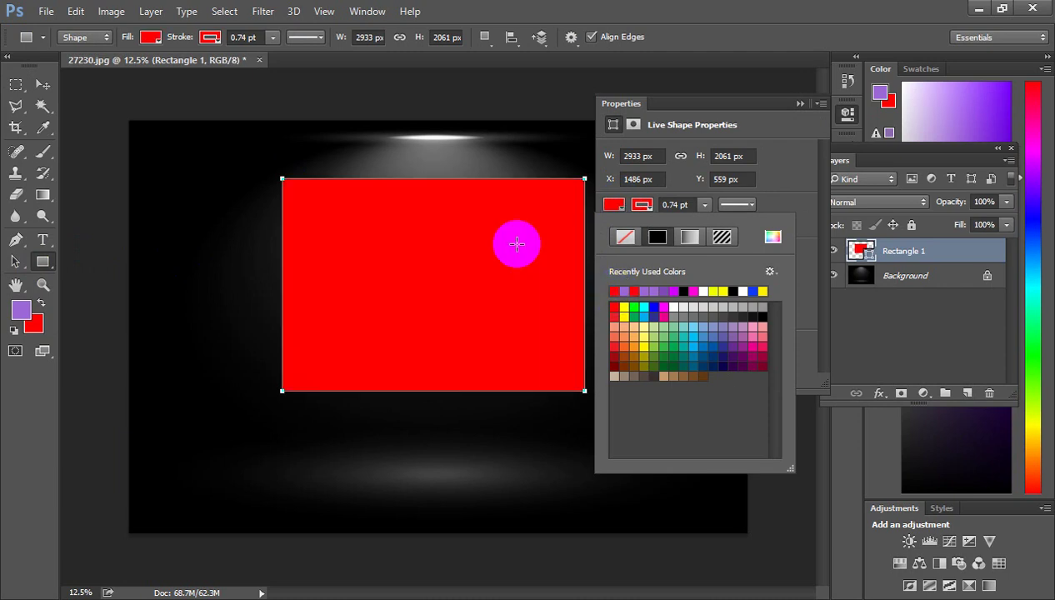
pyautogui.click(626, 237)
pyautogui.click(799, 104)
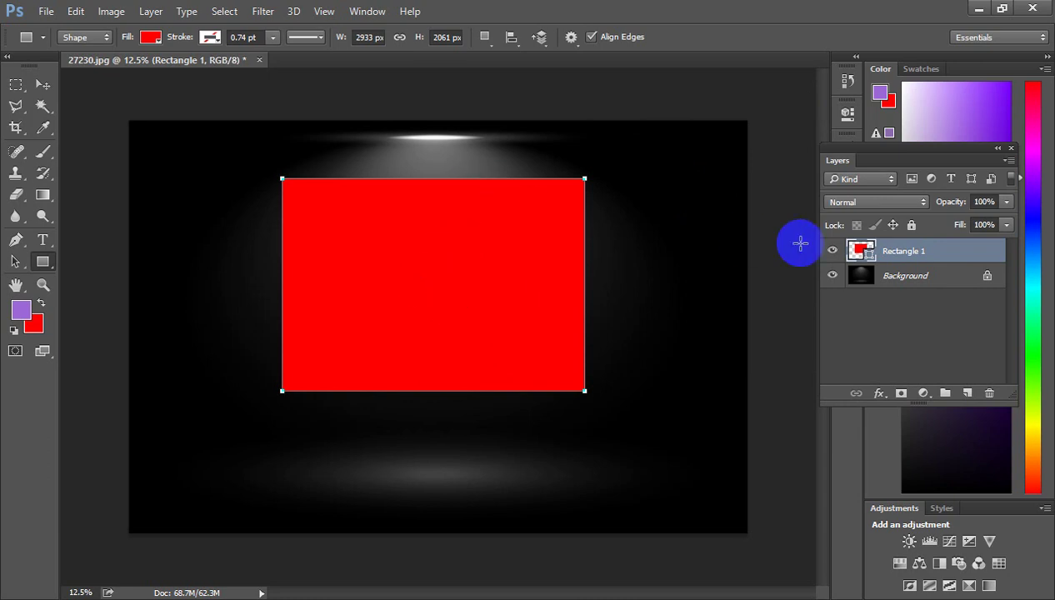
# Step: Convert the Rectangle 1 layer to a smart object from its context menu
pyautogui.rightClick(893, 253)
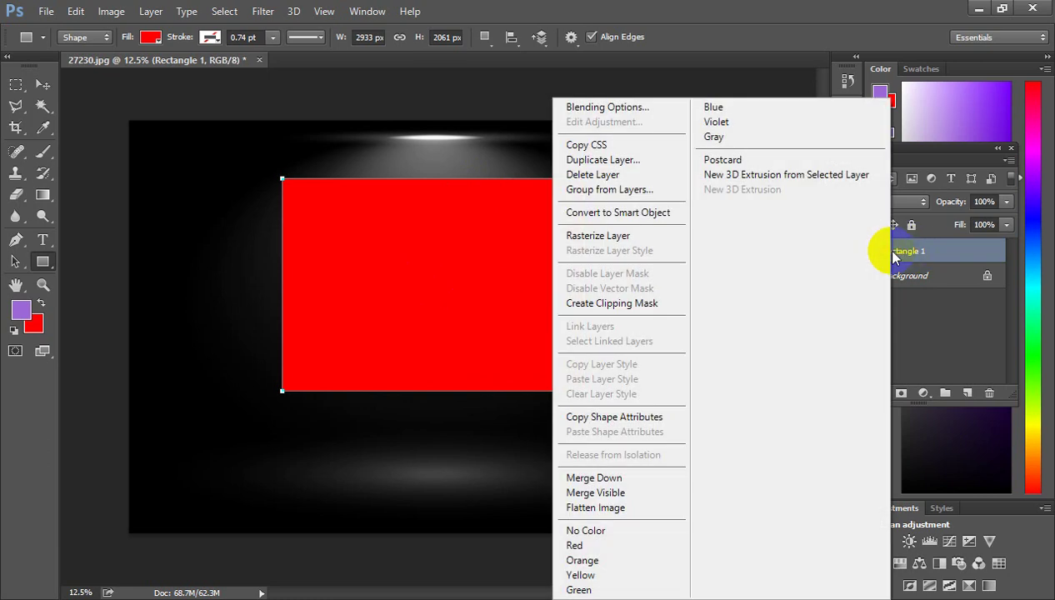
pyautogui.click(627, 212)
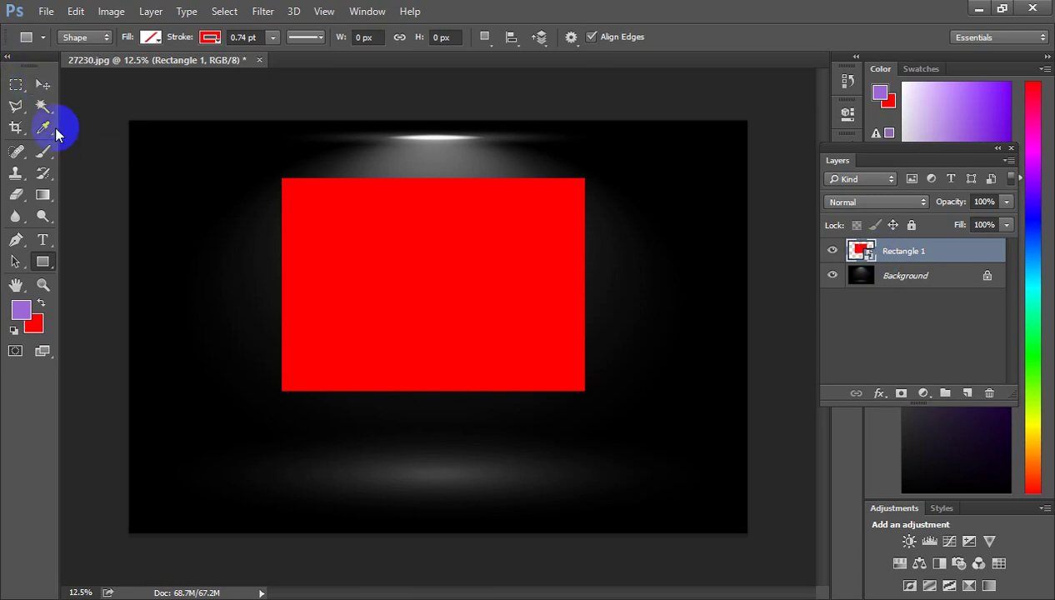
# Step: Distort the red rectangle's right corners into a perspective trapezoid and commit the transform
pyautogui.click(43, 84)
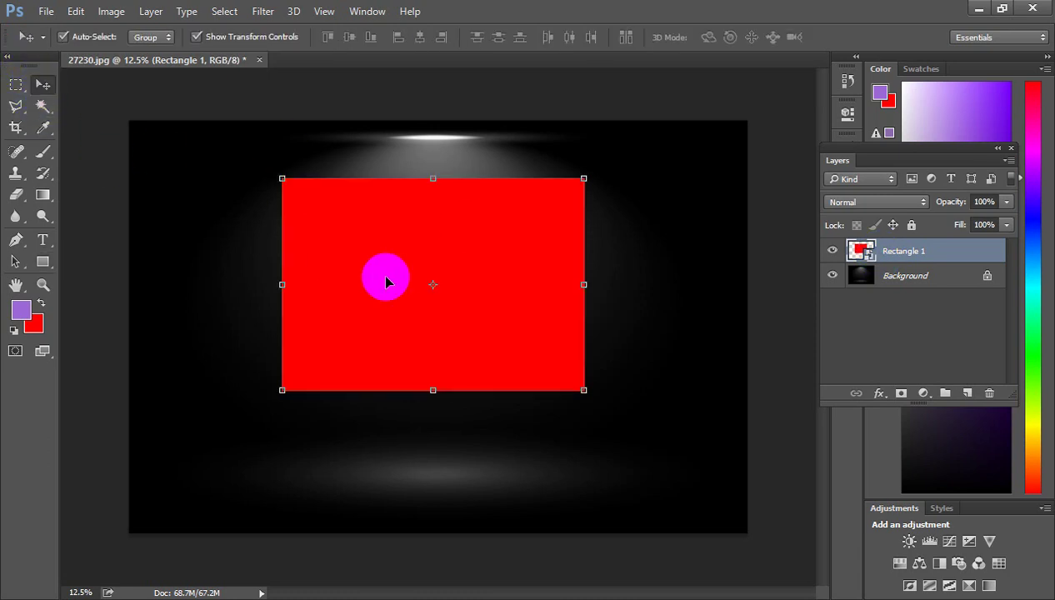
pyautogui.press('ctrl')
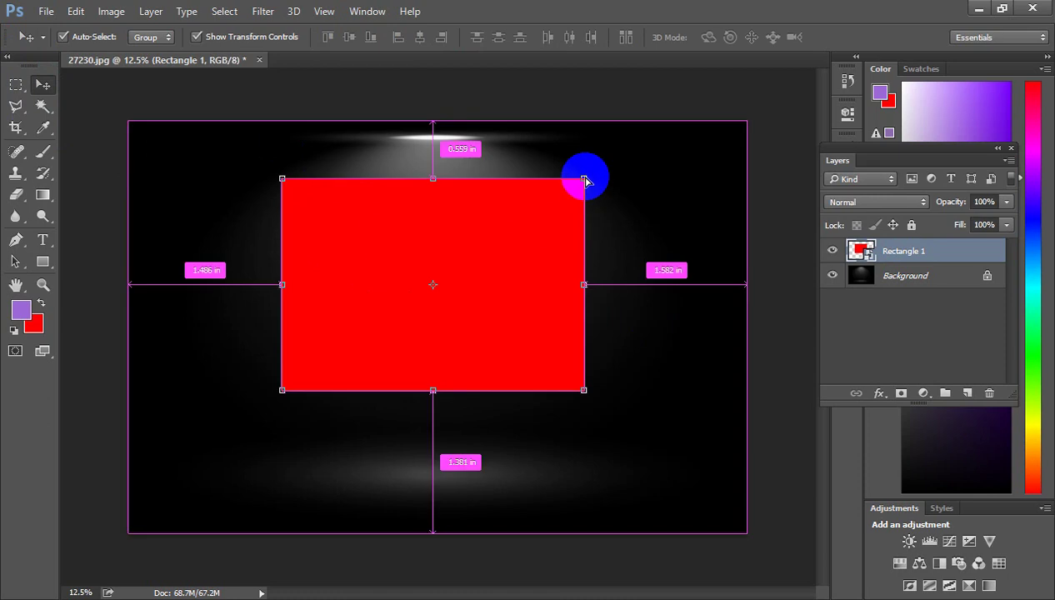
pyautogui.moveTo(585, 179); pyautogui.dragTo(561, 195)
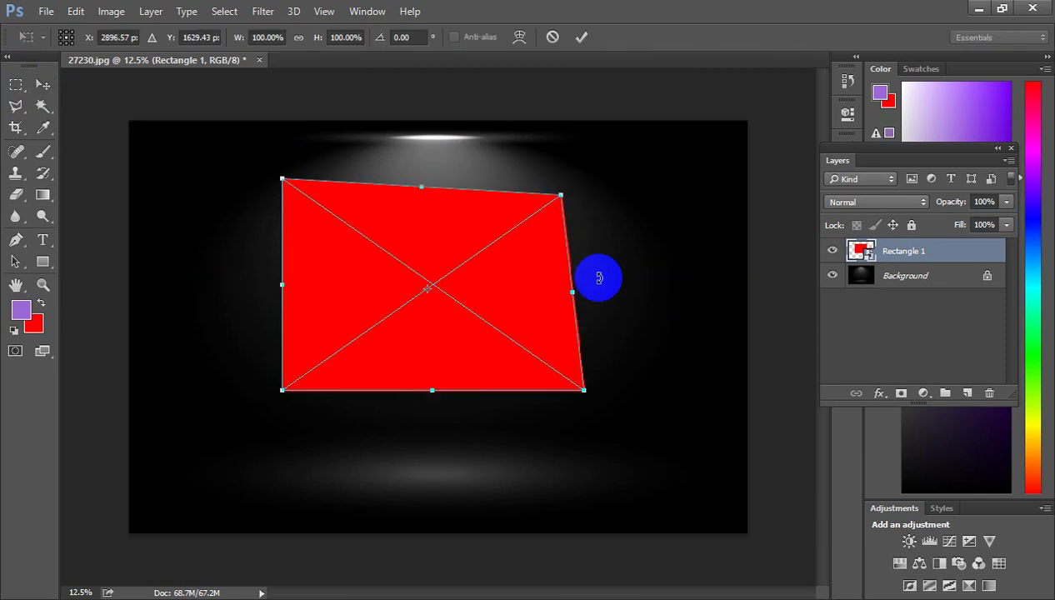
pyautogui.moveTo(584, 391); pyautogui.dragTo(542, 367)
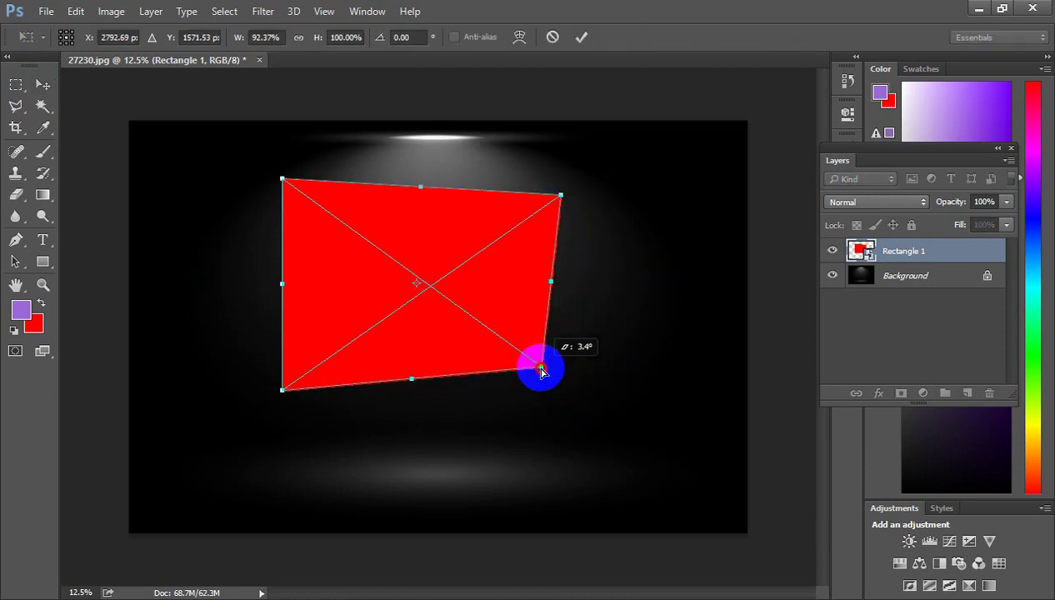
pyautogui.moveTo(561, 195); pyautogui.dragTo(552, 218)
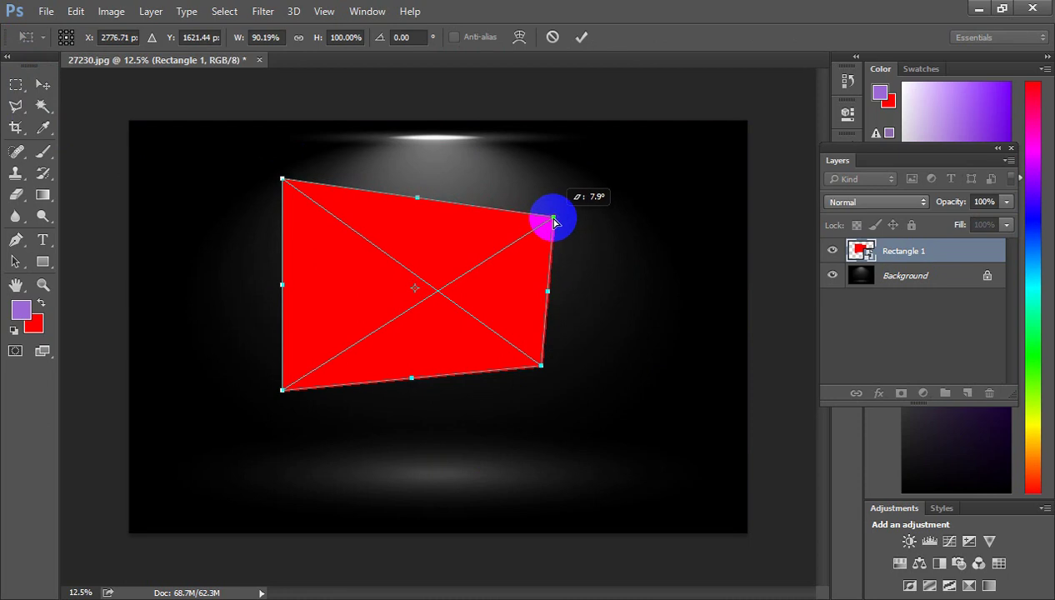
pyautogui.moveTo(544, 368); pyautogui.dragTo(571, 391)
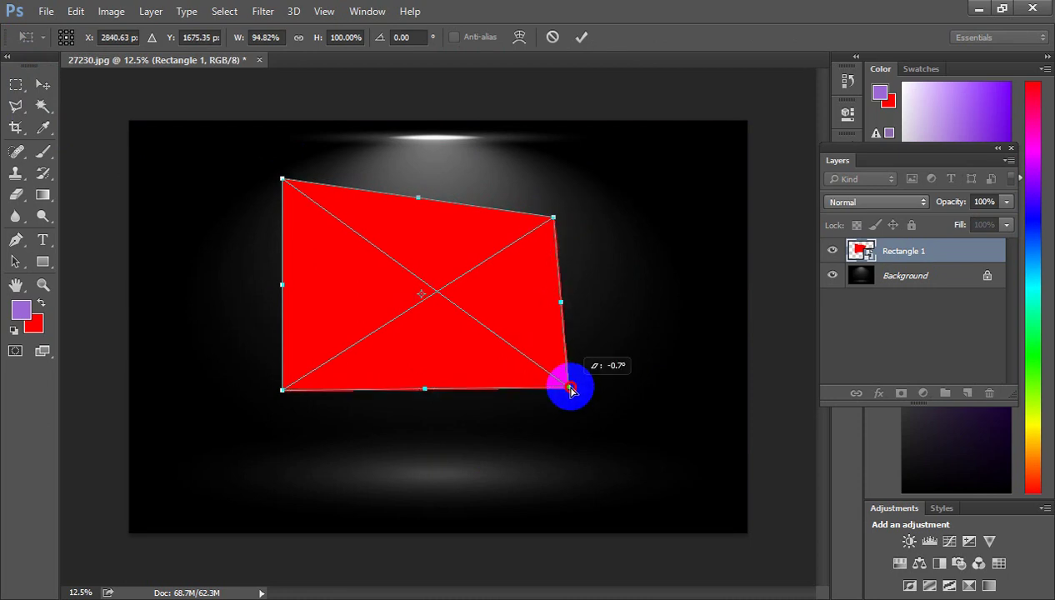
pyautogui.hotkey('ctrl', 'z')
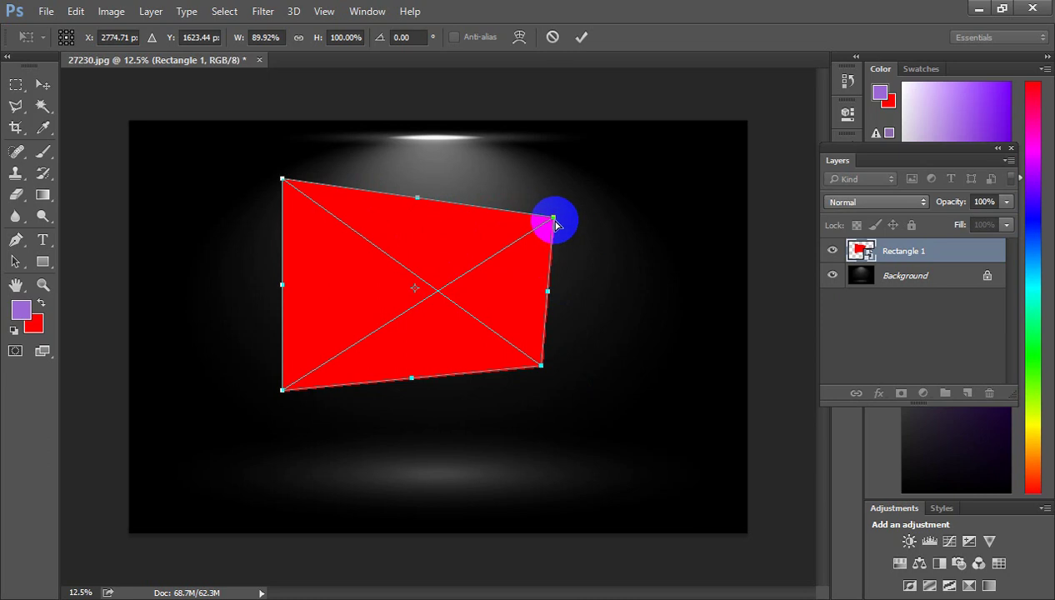
pyautogui.moveTo(554, 218); pyautogui.dragTo(556, 208)
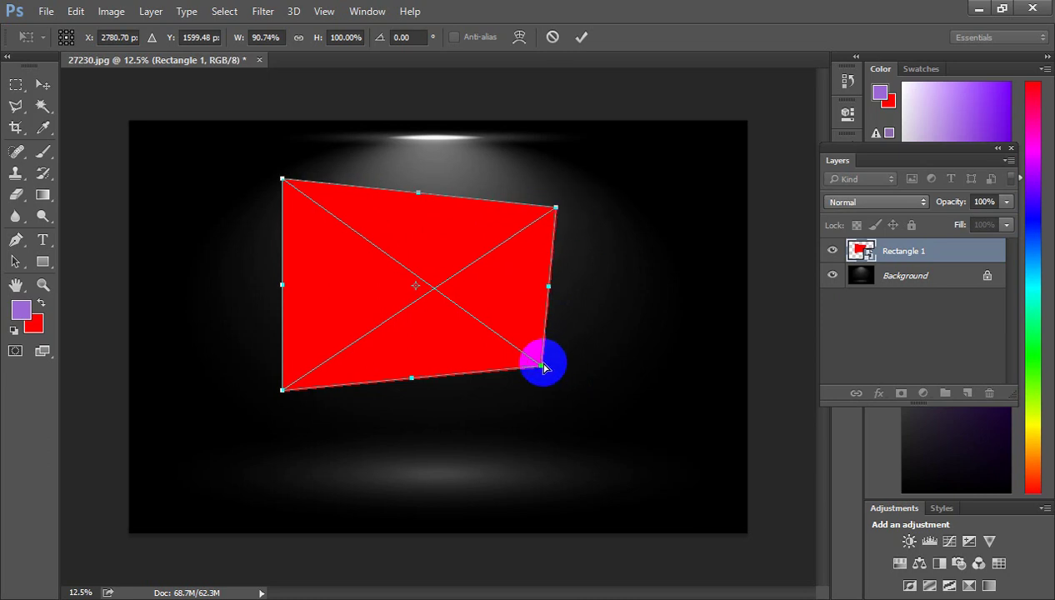
pyautogui.moveTo(543, 365); pyautogui.dragTo(557, 361)
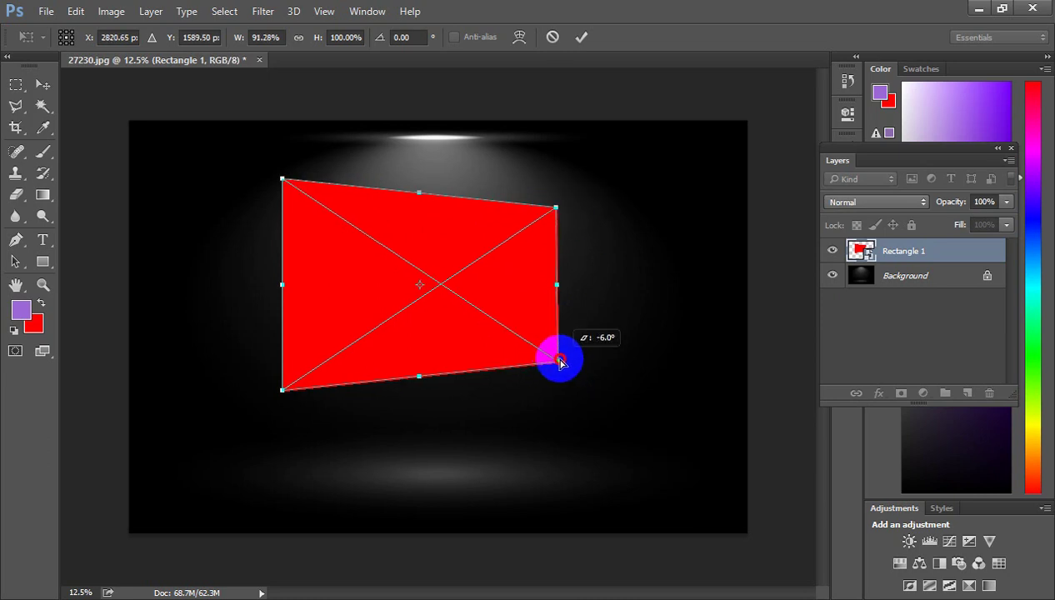
pyautogui.click(582, 38)
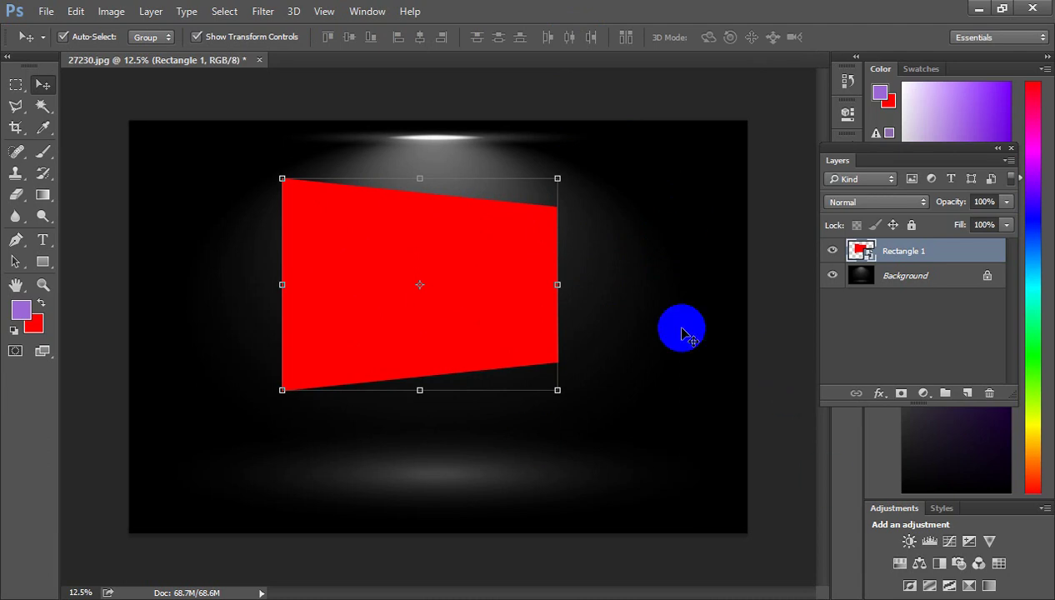
pyautogui.click(663, 325)
pyautogui.click(429, 267)
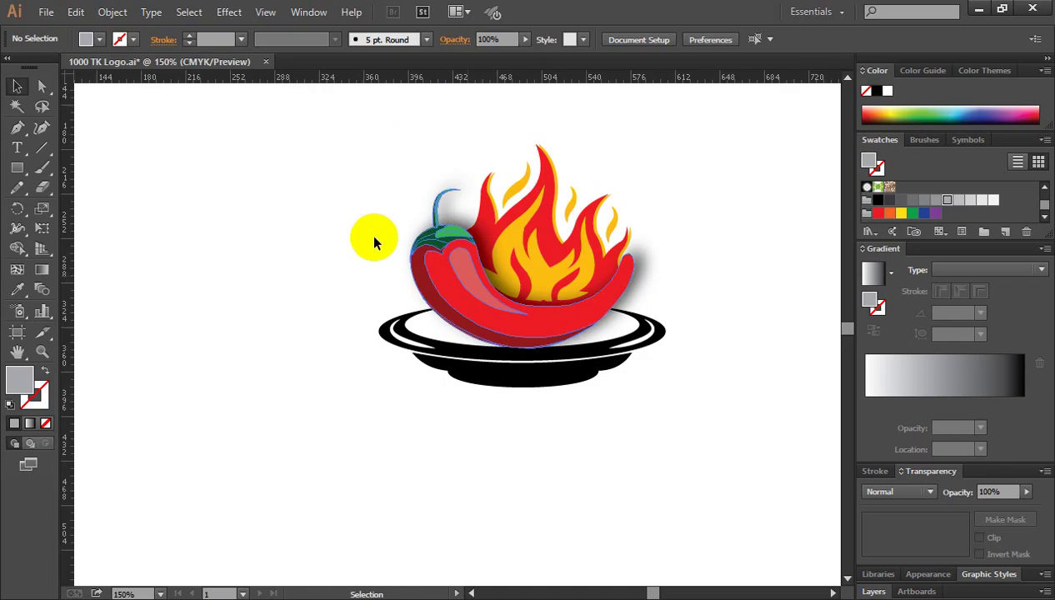
pyautogui.moveTo(352, 127); pyautogui.dragTo(709, 405)
pyautogui.click(745, 265)
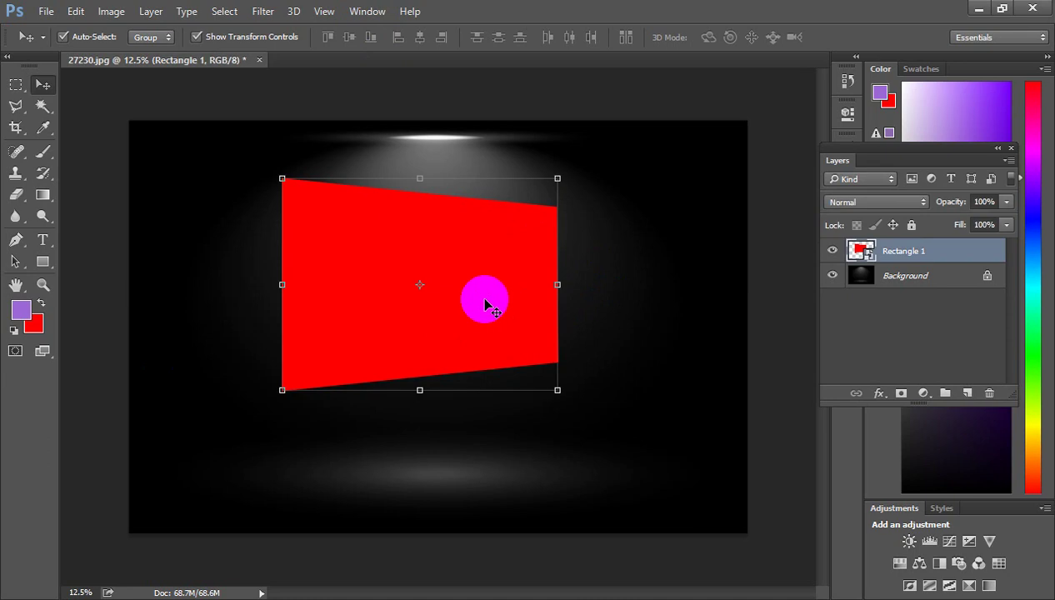
# Step: Open the Rectangle 1 smart object contents as Rectangle 1.psb, then switch to 1000 TK Logo.ai
pyautogui.click(648, 238)
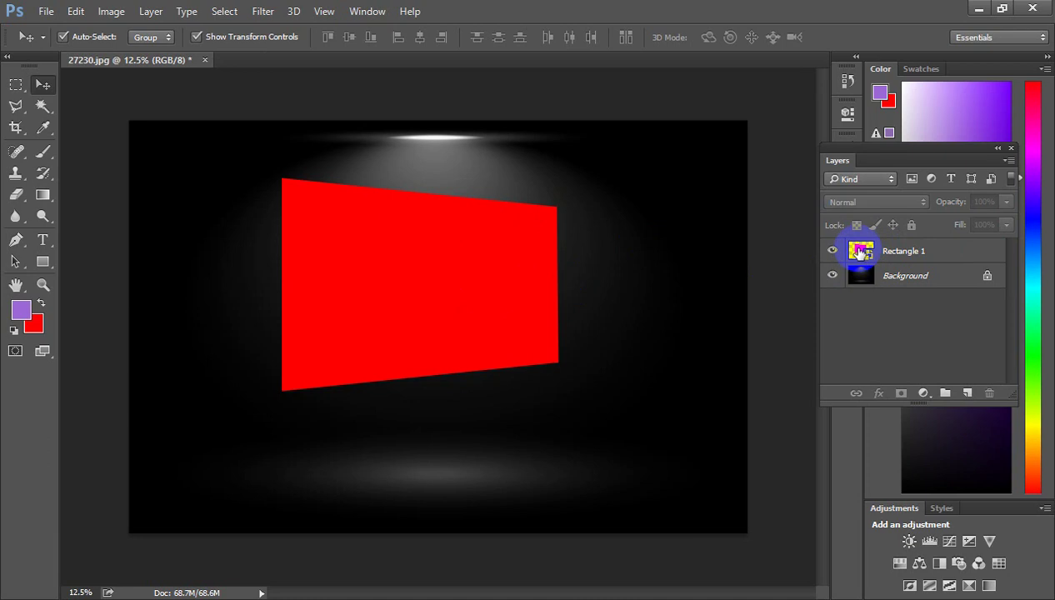
pyautogui.doubleClick(860, 252)
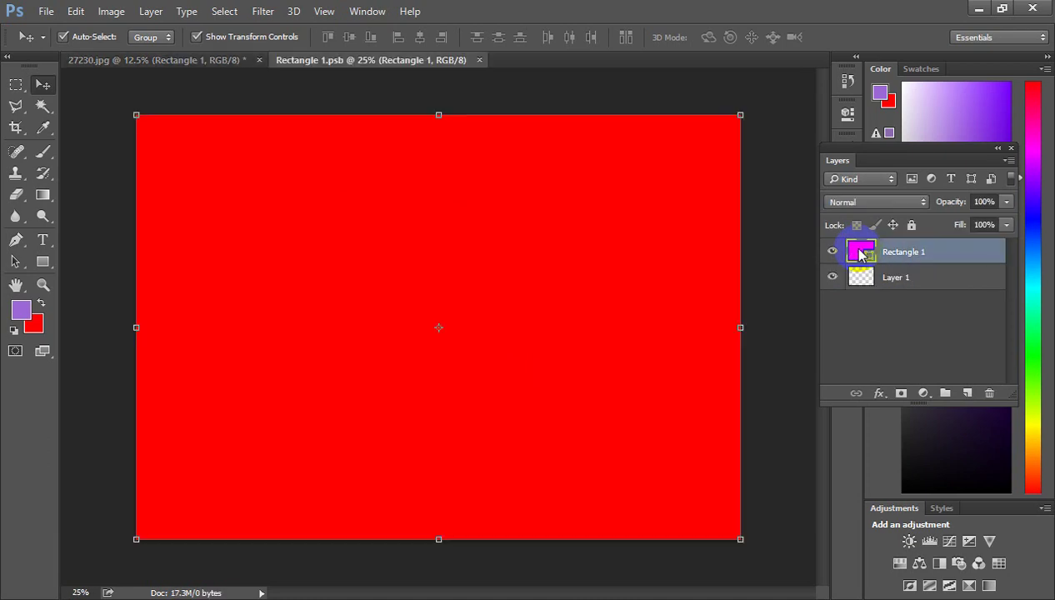
pyautogui.hotkey('ctrl', '-')
pyautogui.hotkey('ctrl', '-')
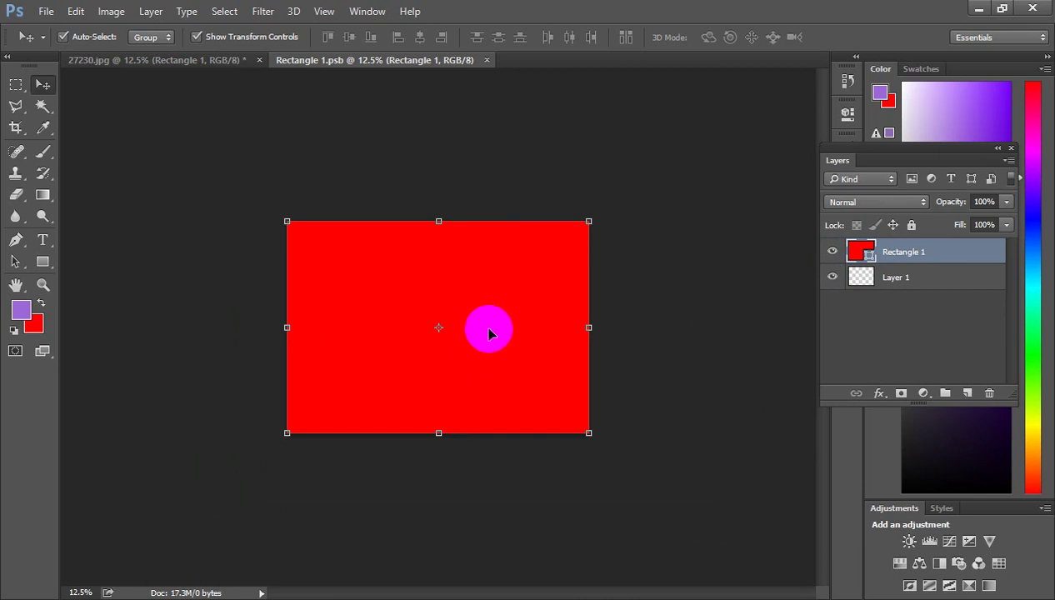
pyautogui.hotkey('ctrl', '-')
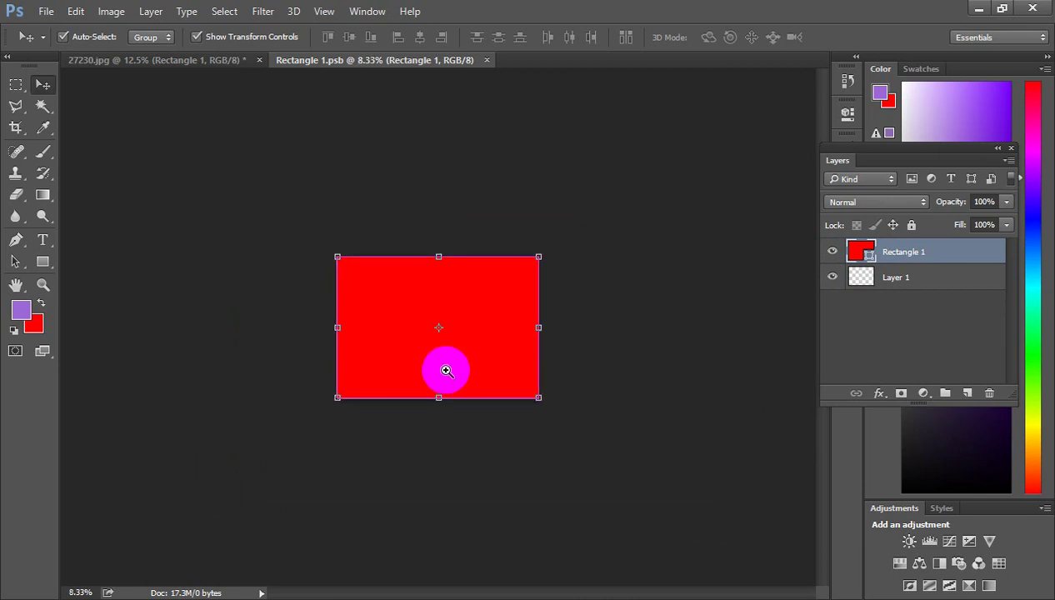
pyautogui.hotkey('ctrl', '+')
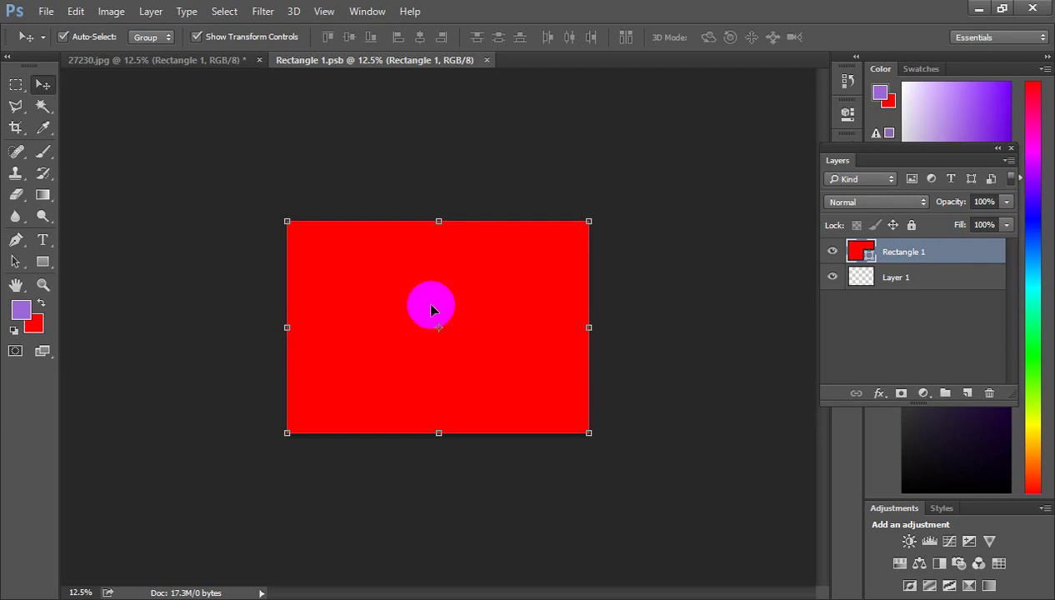
pyautogui.moveTo(224, 11)
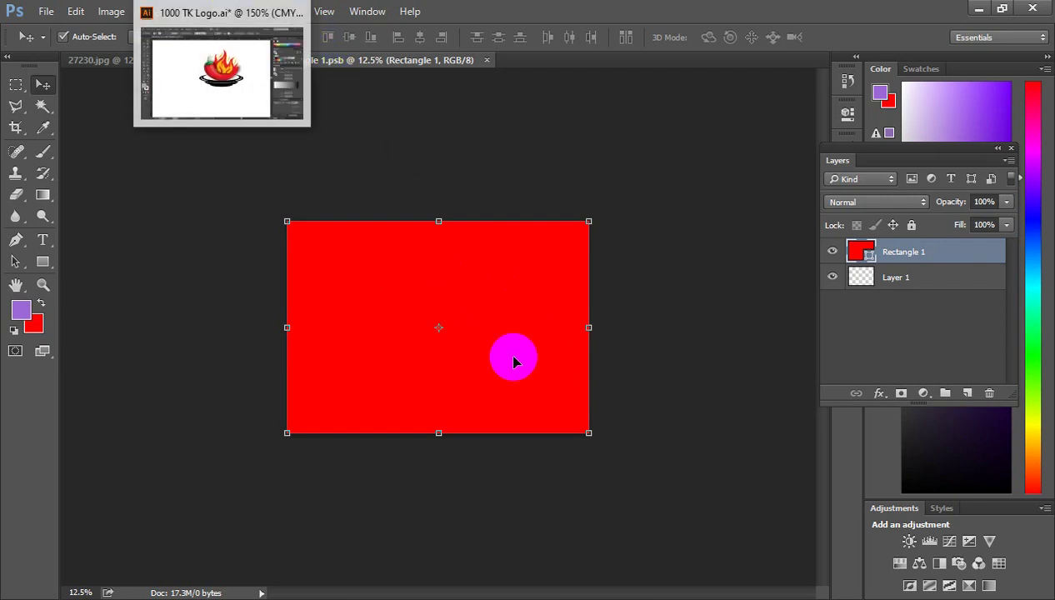
pyautogui.click(237, 63)
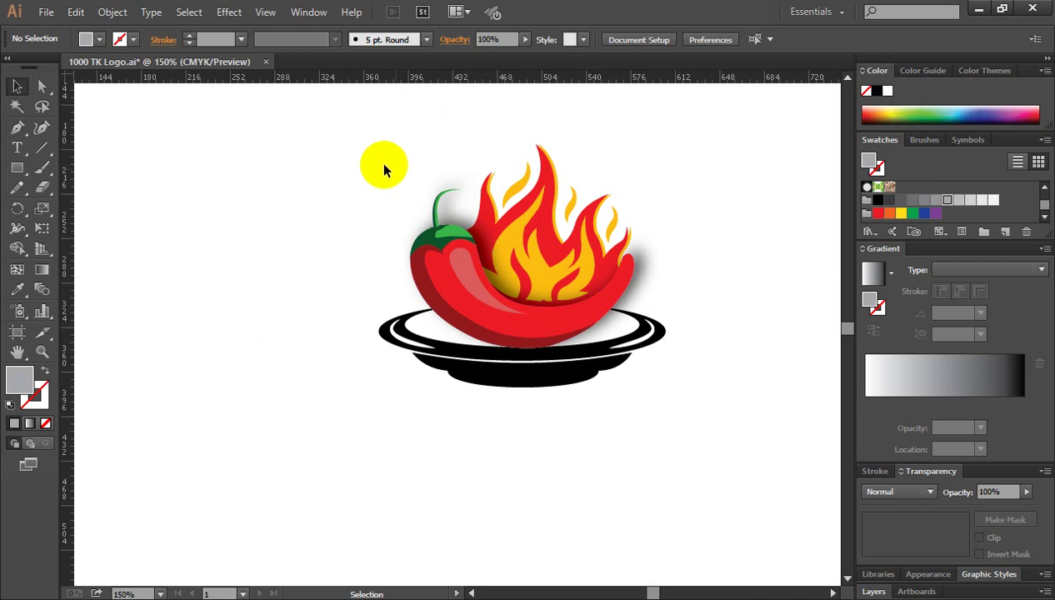
# Step: Drag the whole chili logo from Illustrator into Rectangle 1.psb as a vector smart object
pyautogui.moveTo(347, 134); pyautogui.dragTo(688, 404)
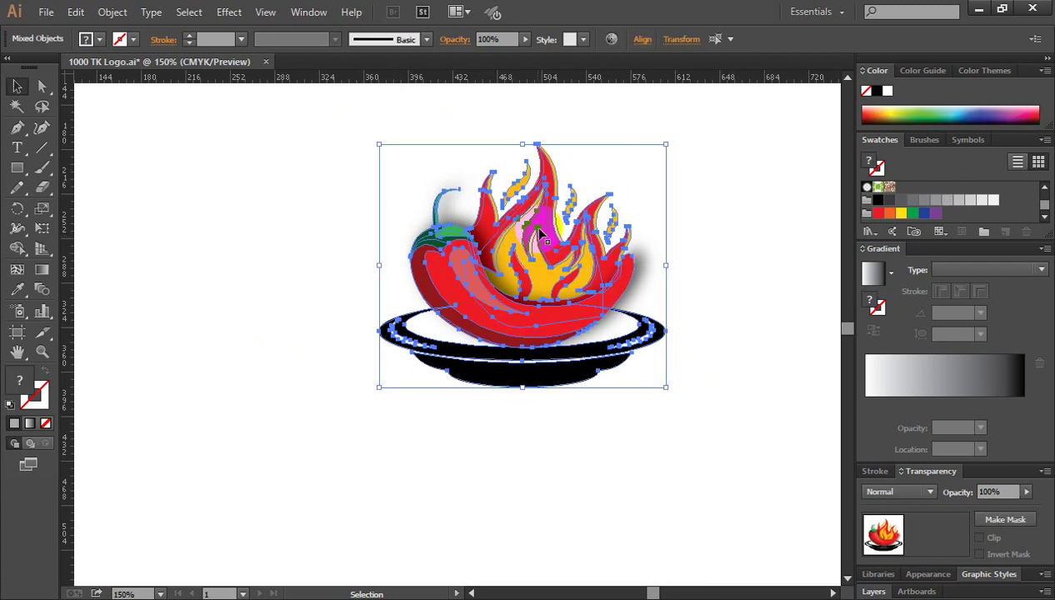
pyautogui.moveTo(500, 158)
pyautogui.mouseDown()
pyautogui.moveTo(283, 25)
pyautogui.moveTo(444, 335)
pyautogui.mouseUp()
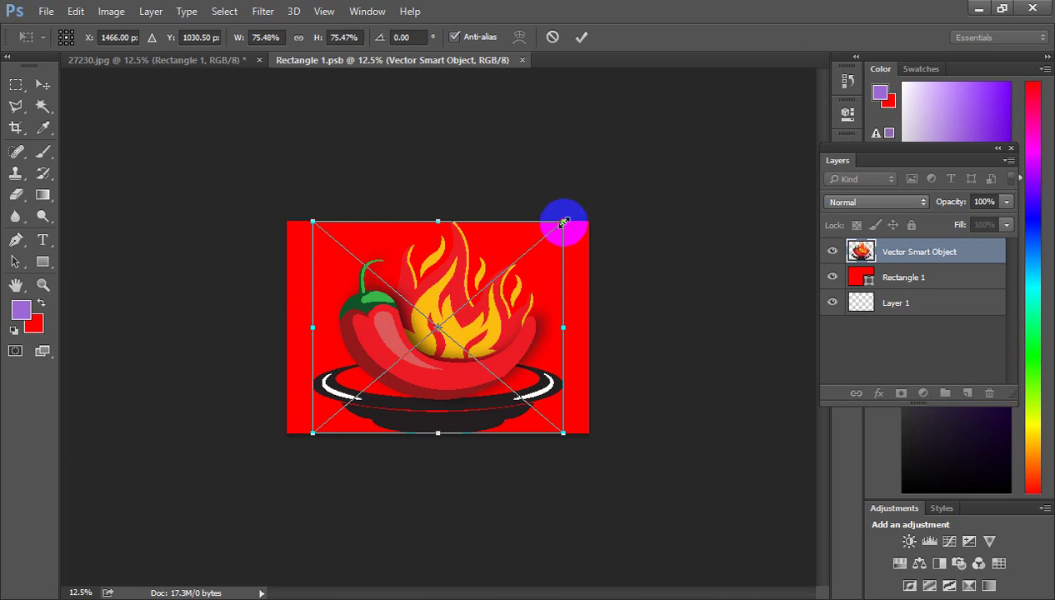
# Step: Shrink the chili logo to about 48.45%, hide the red Rectangle 1 fill, and save the smart object
pyautogui.moveTo(562, 221); pyautogui.dragTo(538, 259)
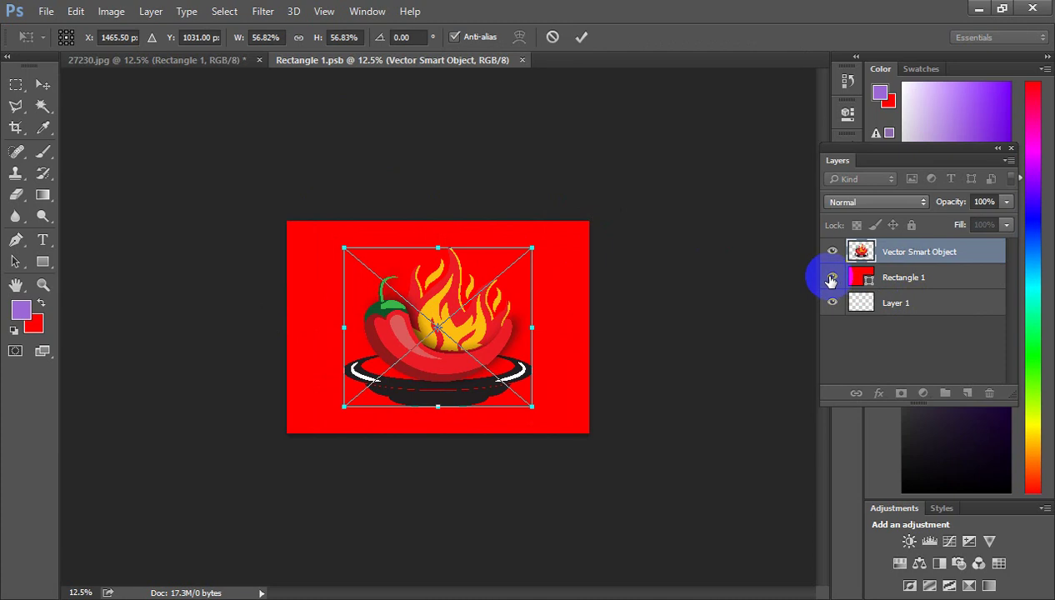
pyautogui.click(580, 38)
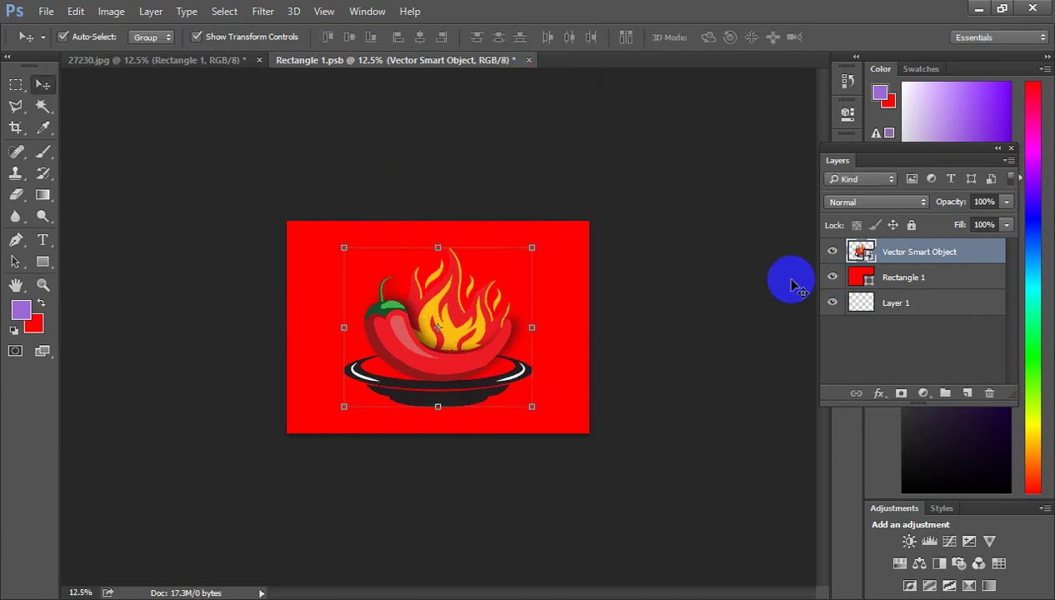
pyautogui.click(831, 278)
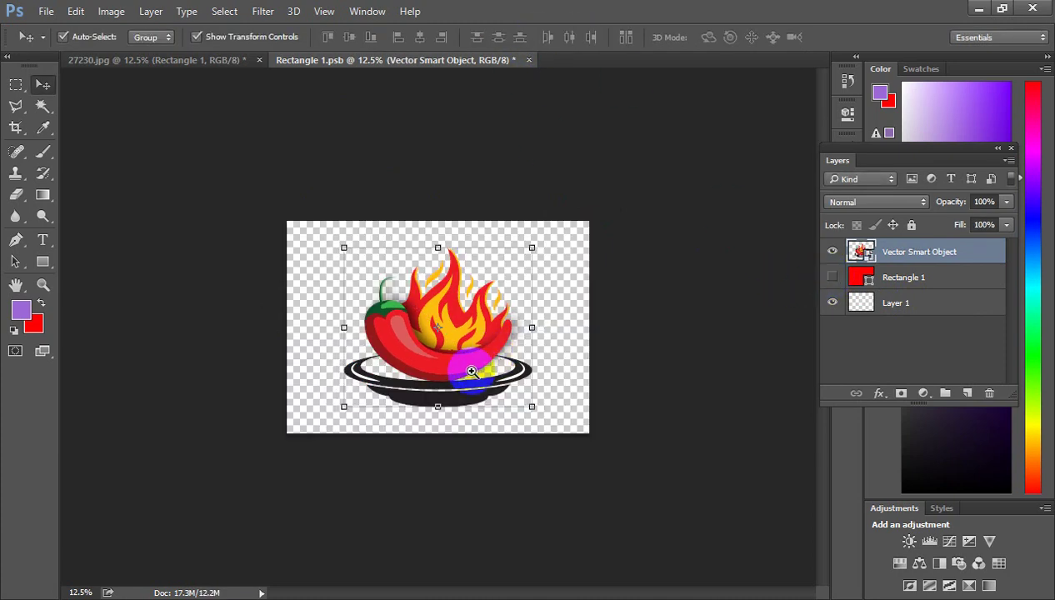
pyautogui.moveTo(538, 408); pyautogui.dragTo(519, 398)
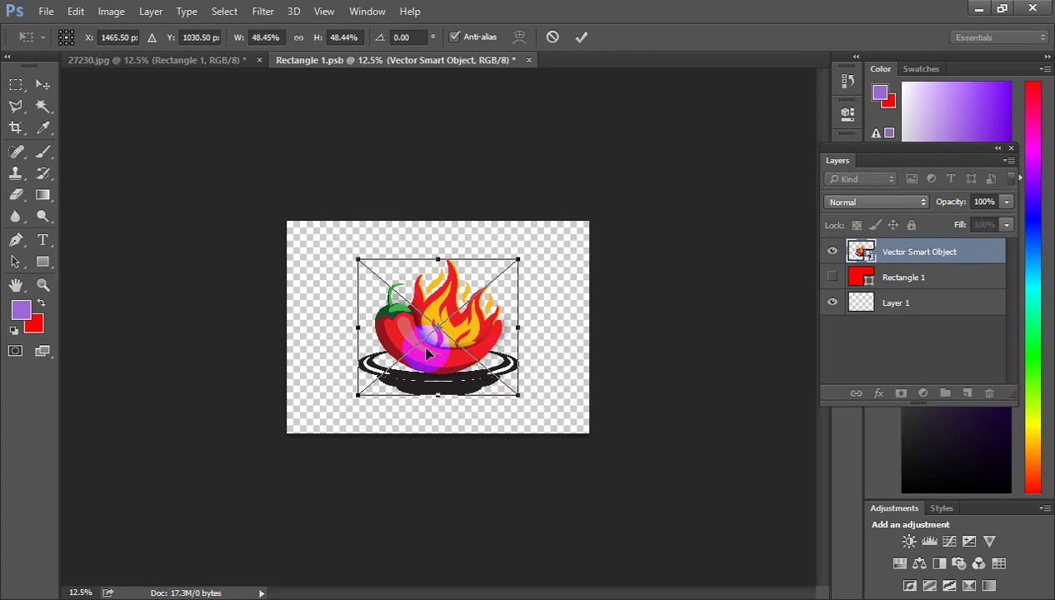
pyautogui.click(581, 39)
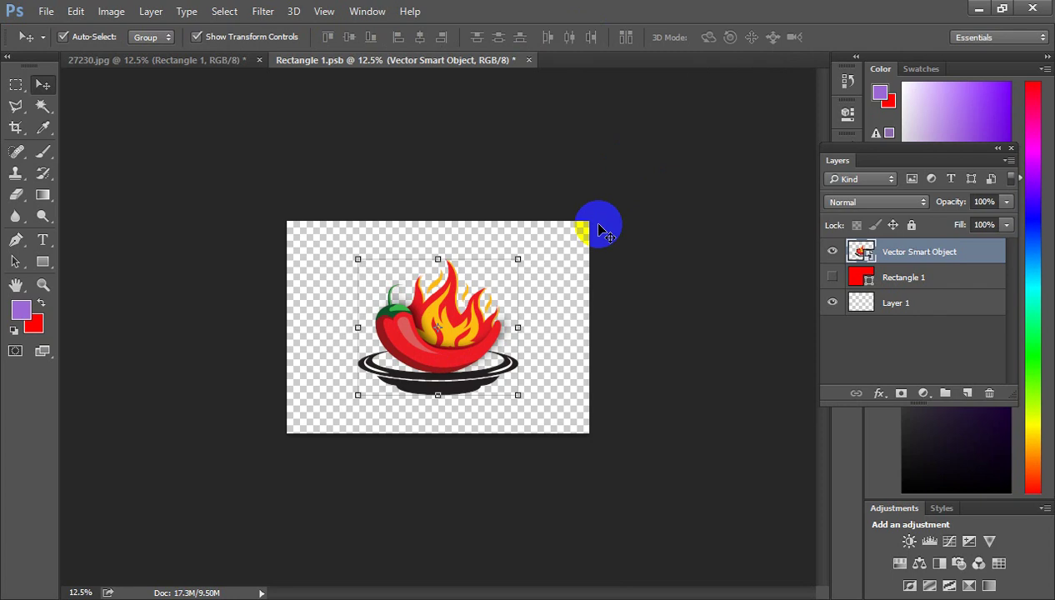
pyautogui.hotkey('ctrl', 's')
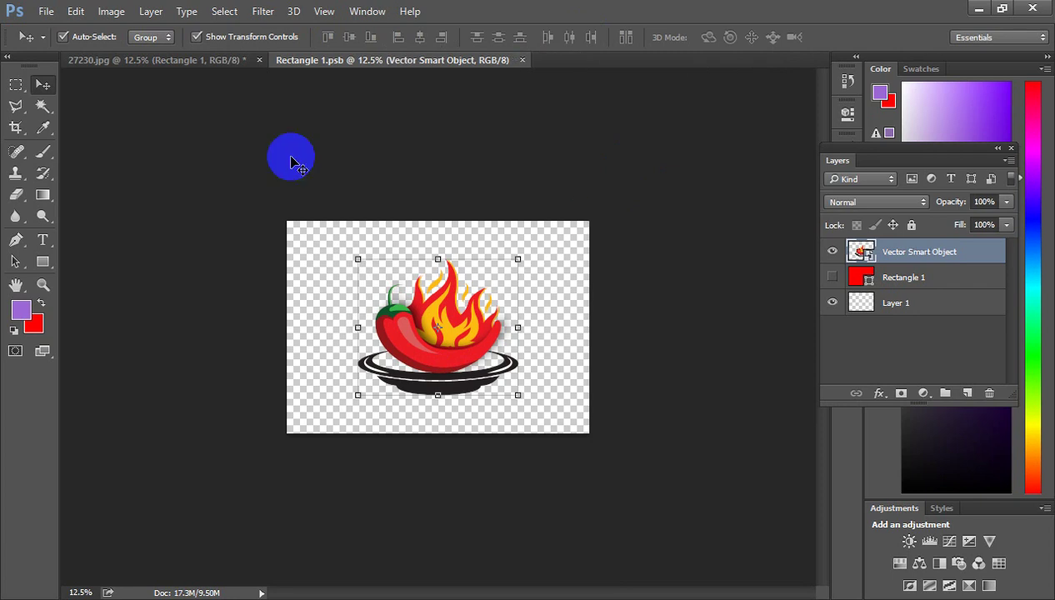
pyautogui.click(160, 70)
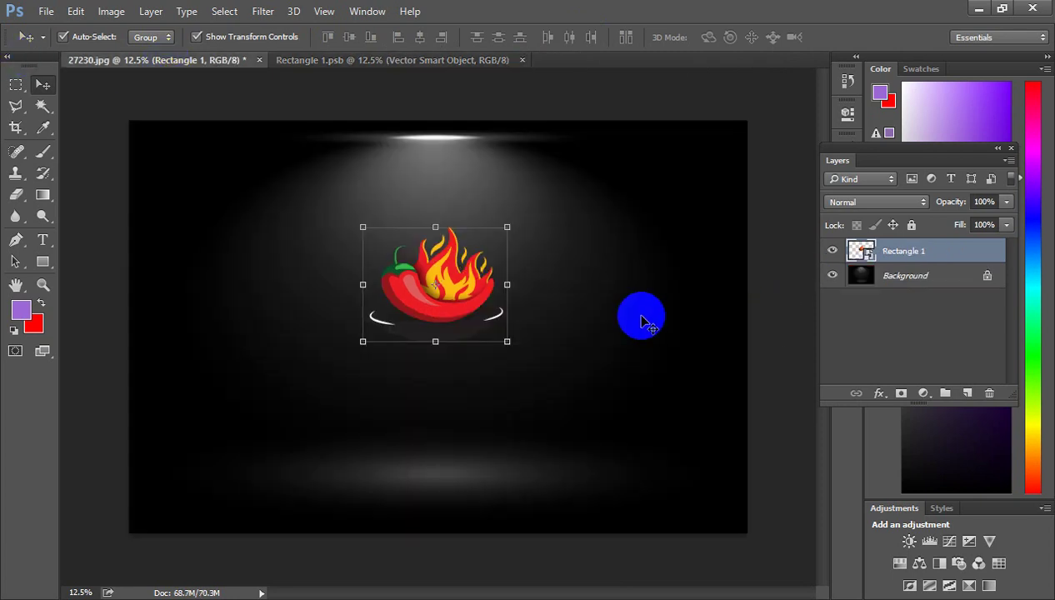
# Step: Zoom in to inspect the chili logo on the mockup, then zoom back out
pyautogui.moveTo(426, 322); pyautogui.dragTo(478, 359)
pyautogui.click(436, 323)
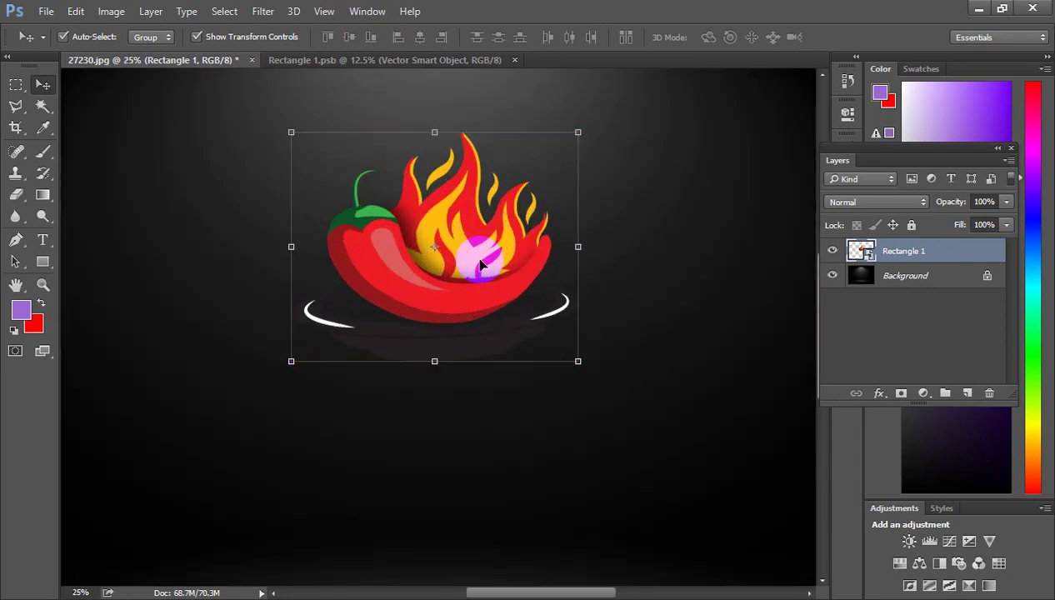
pyautogui.hotkey('ctrl', '-')
pyautogui.hotkey('ctrl', '-')
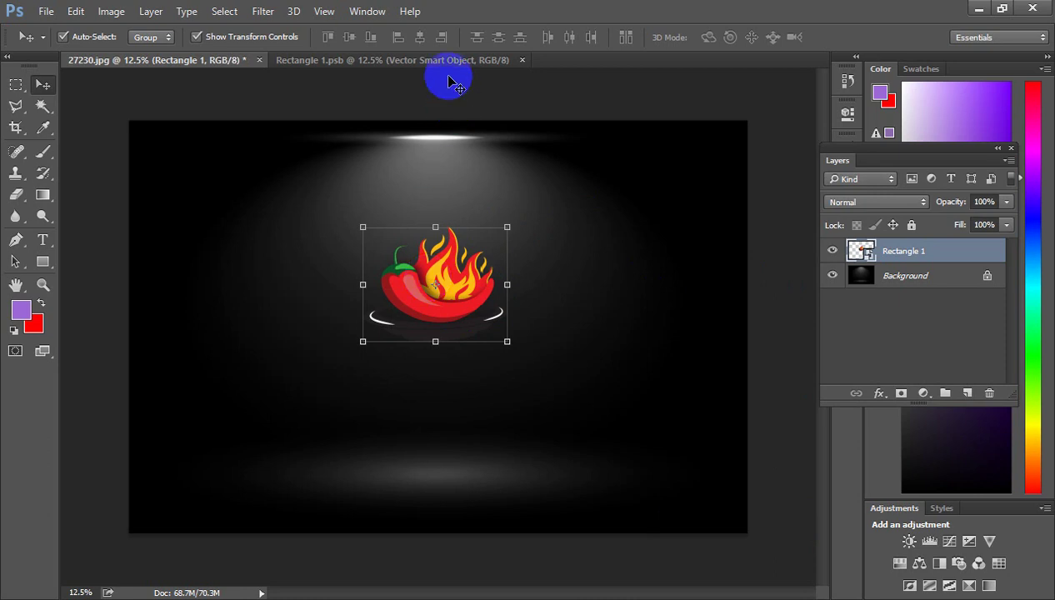
# Step: Narrow the chili logo to about 43.98% × 48.44% and save Rectangle 1.psb
pyautogui.click(431, 62)
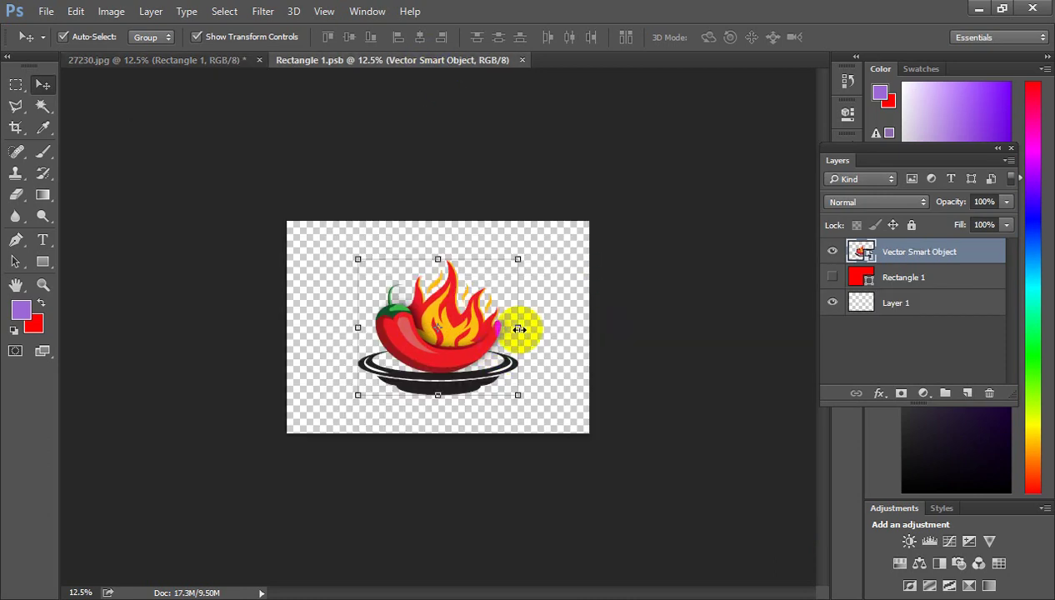
pyautogui.moveTo(518, 326); pyautogui.dragTo(511, 327)
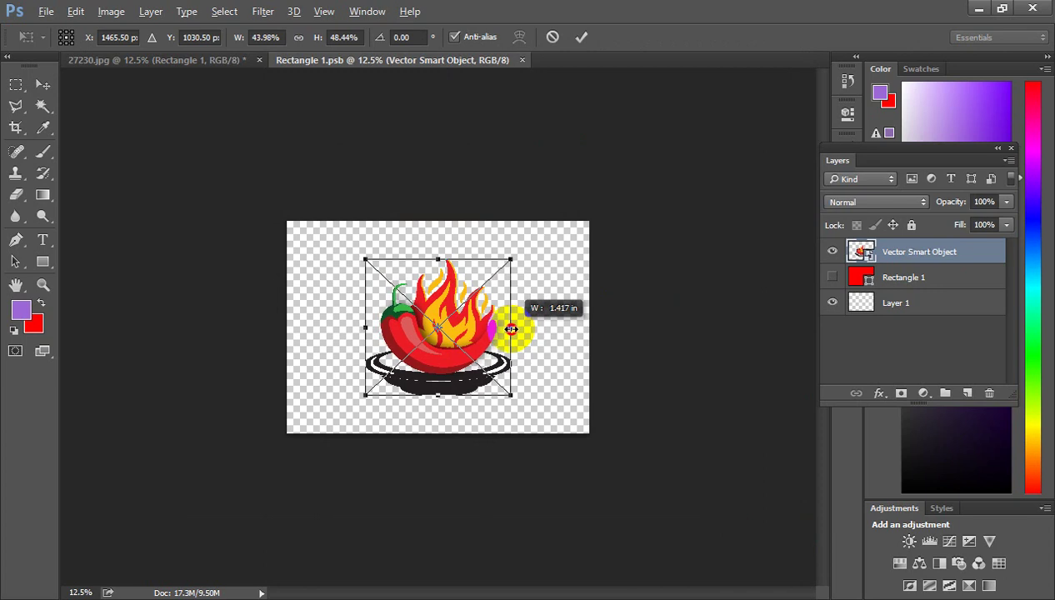
pyautogui.click(581, 38)
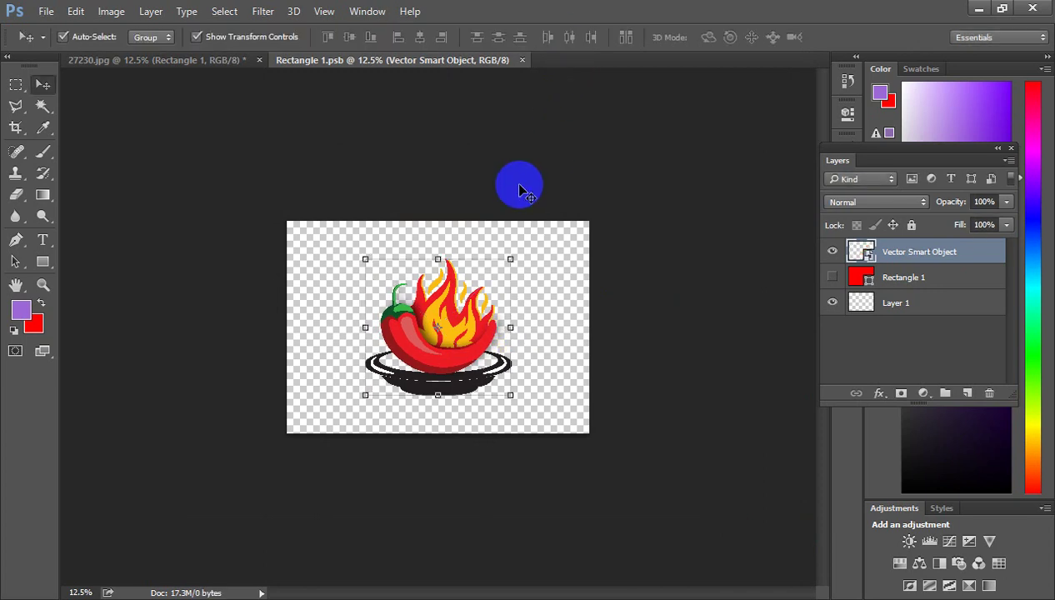
pyautogui.hotkey('ctrl', 's')
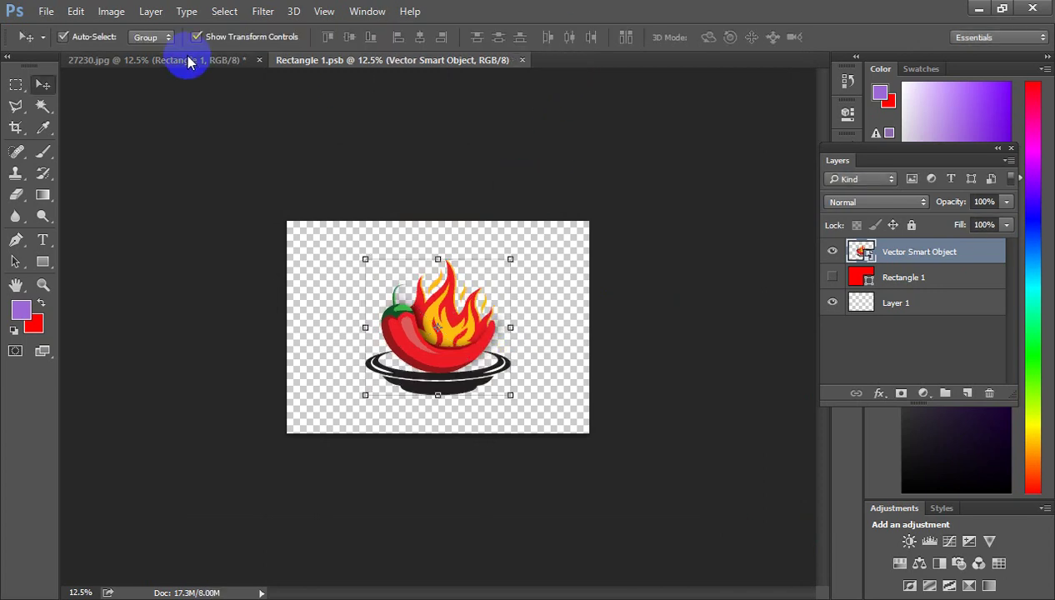
pyautogui.hotkey('ctrl', 'Tab')
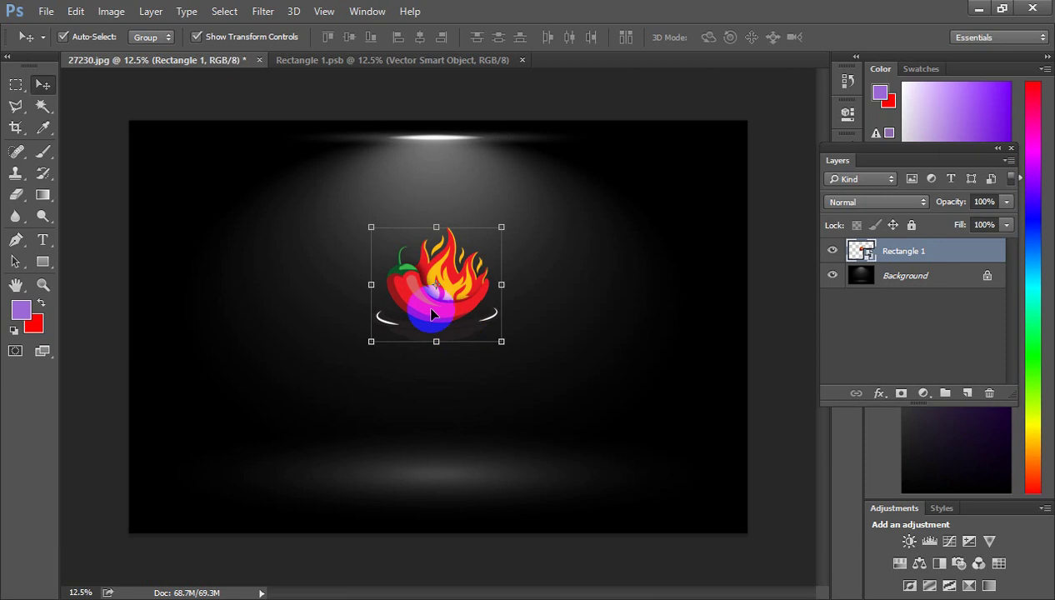
pyautogui.click(917, 252)
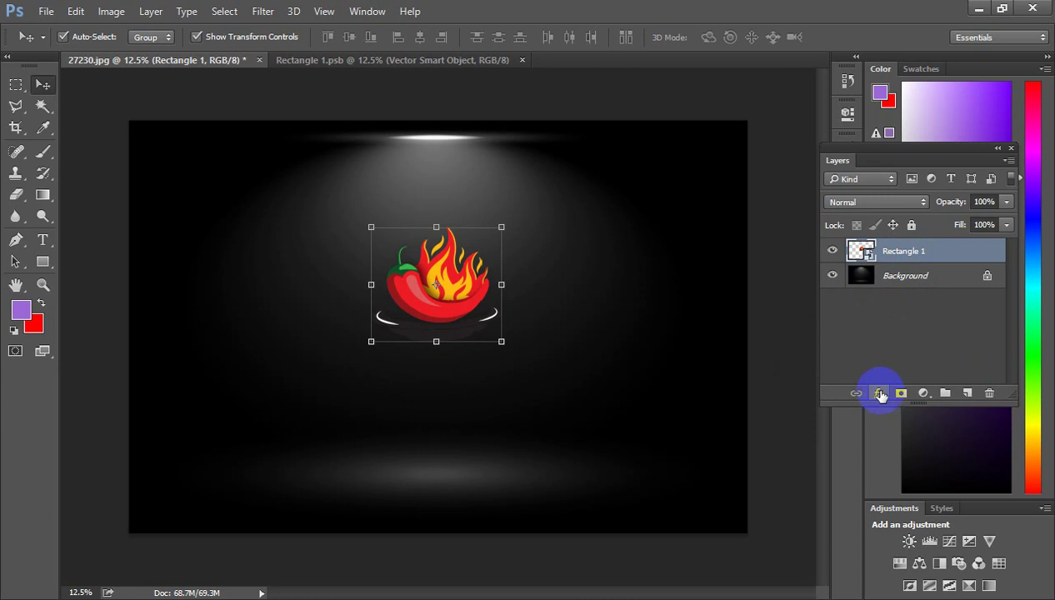
# Step: Enable a Drop Shadow on the logo layer through Blending Options
pyautogui.click(881, 395)
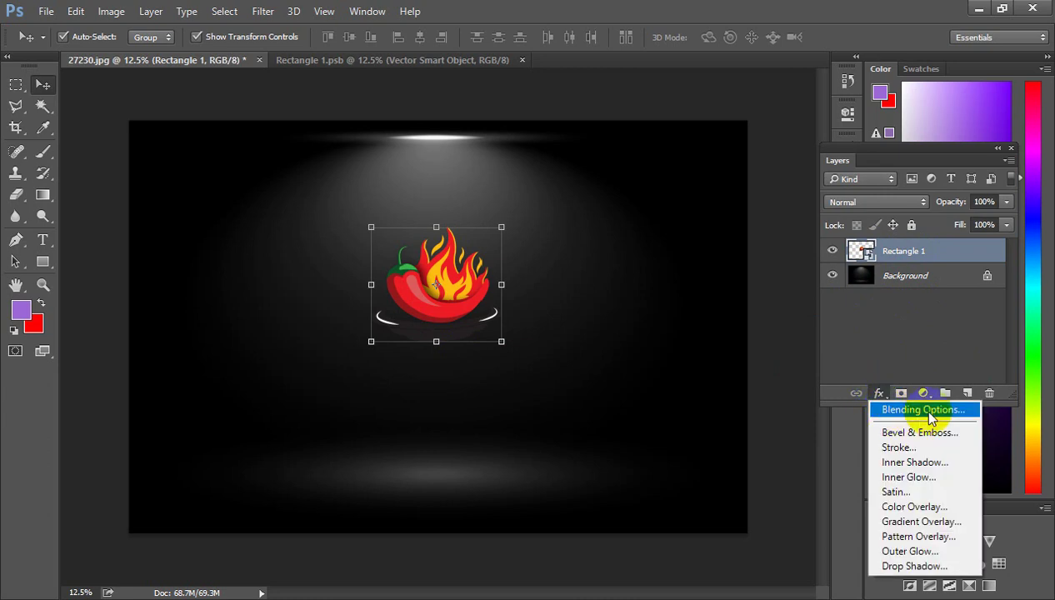
pyautogui.click(926, 410)
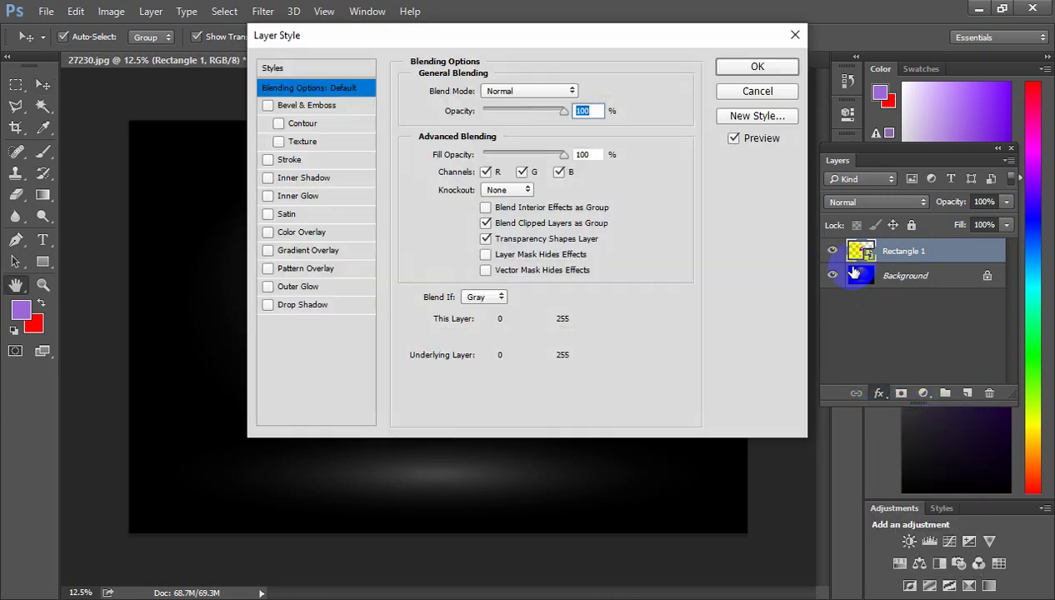
pyautogui.moveTo(608, 43)
pyautogui.mouseDown()
pyautogui.moveTo(690, 57)
pyautogui.moveTo(911, 52)
pyautogui.moveTo(882, 41)
pyautogui.mouseUp()
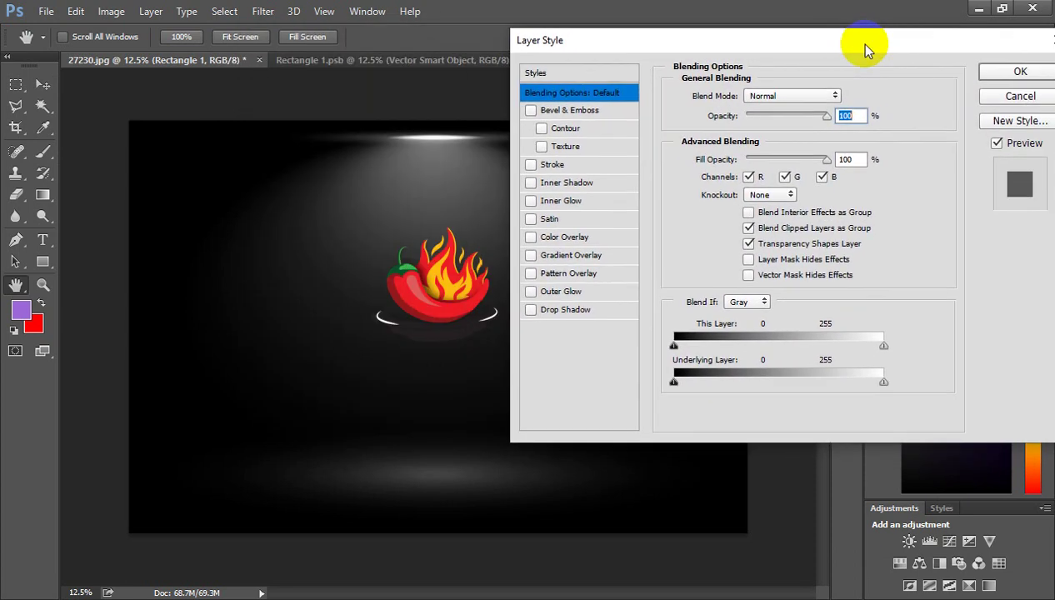
pyautogui.click(536, 316)
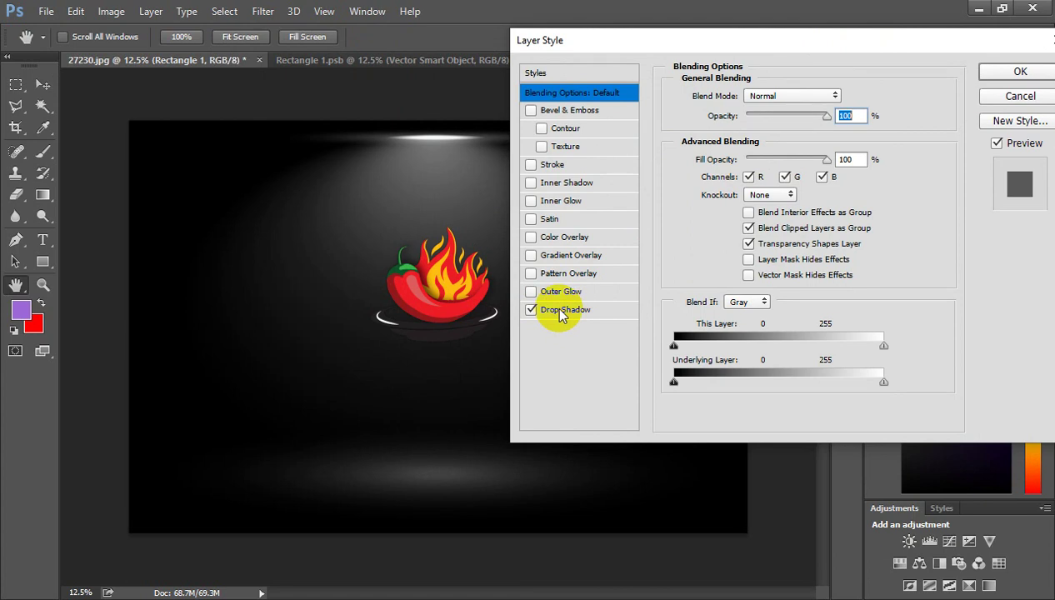
pyautogui.click(560, 311)
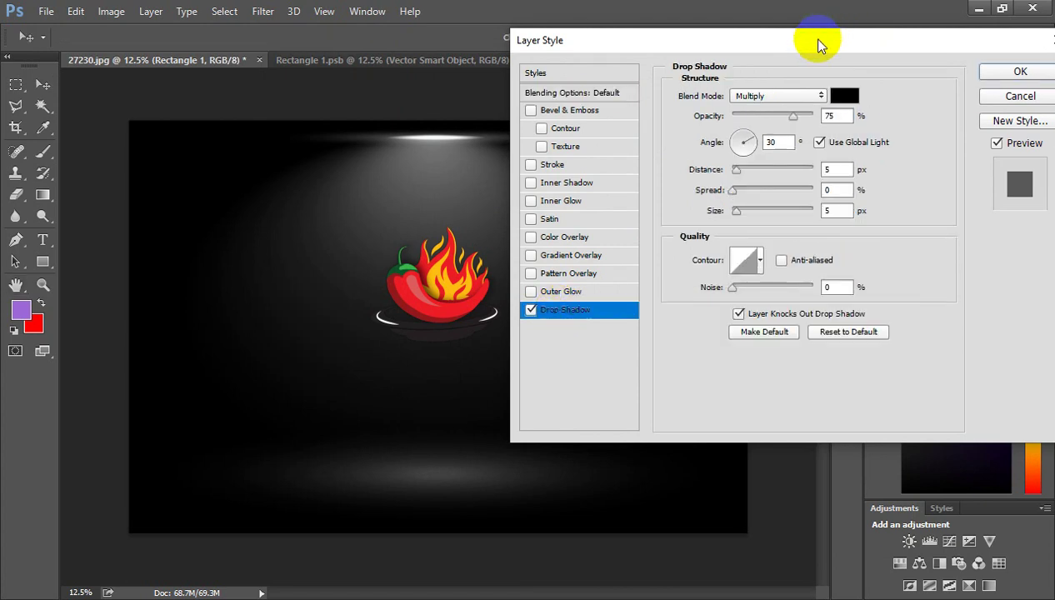
pyautogui.moveTo(819, 42); pyautogui.dragTo(870, 101)
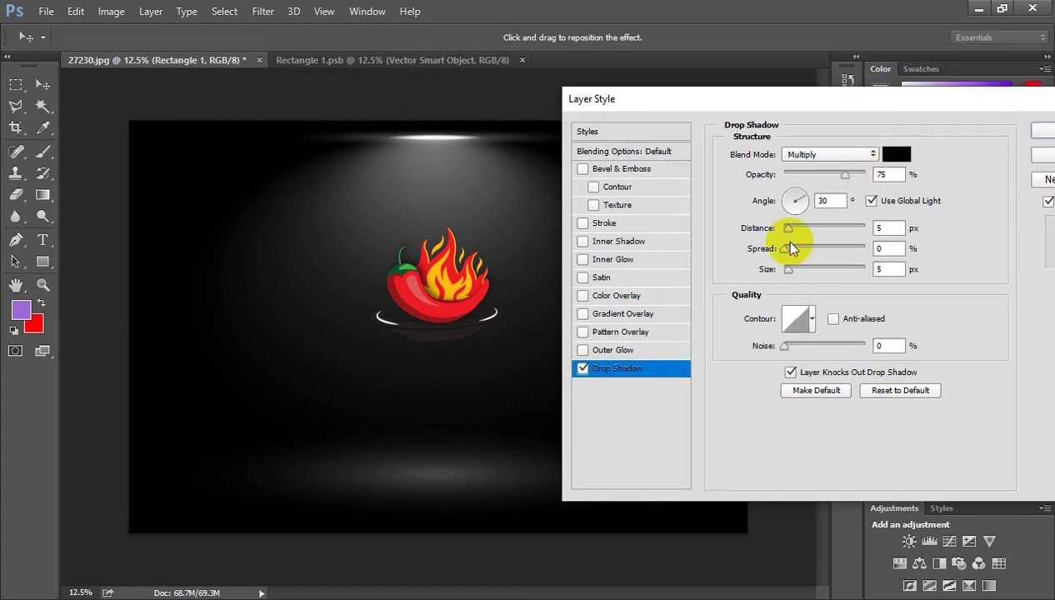
# Step: Raise the drop shadow size to 247 px, adjust its spread, and add an Outer Glow
pyautogui.moveTo(788, 270); pyautogui.dragTo(804, 269)
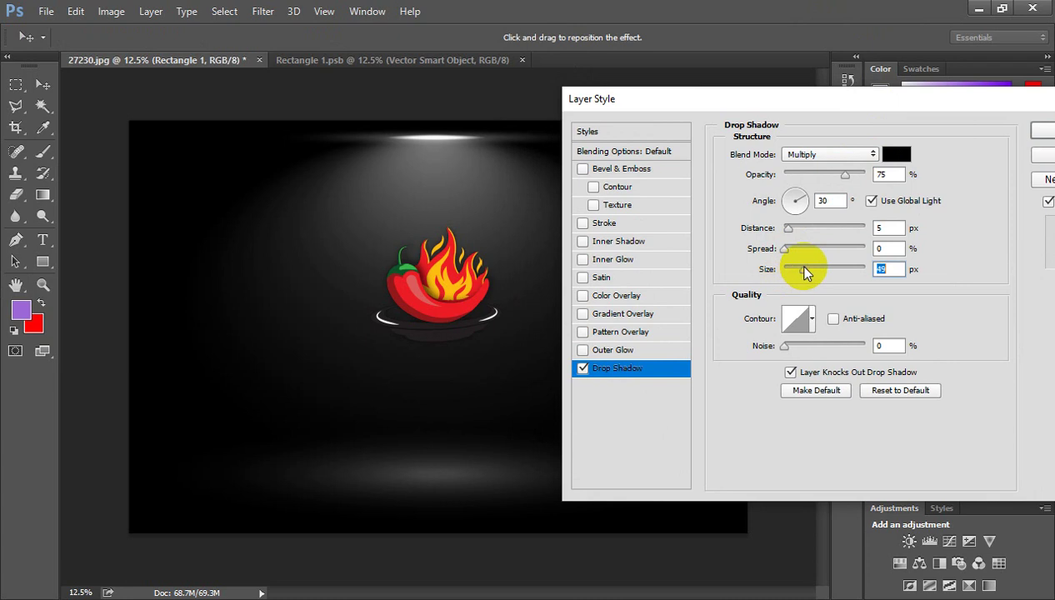
pyautogui.click(799, 261)
pyautogui.moveTo(786, 248); pyautogui.dragTo(802, 249)
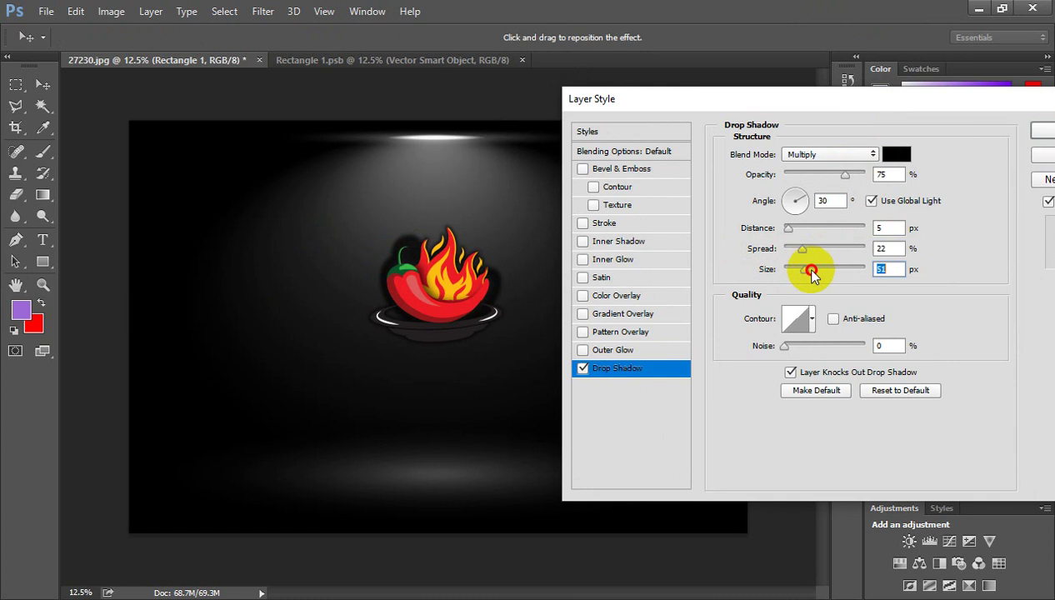
pyautogui.moveTo(805, 268); pyautogui.dragTo(863, 269)
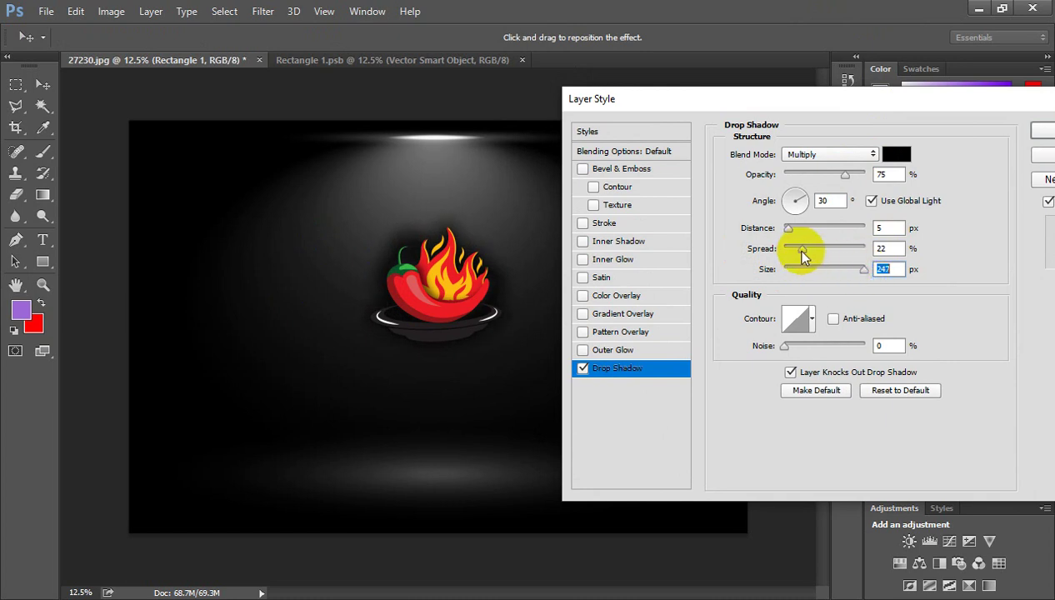
pyautogui.moveTo(801, 250); pyautogui.dragTo(783, 252)
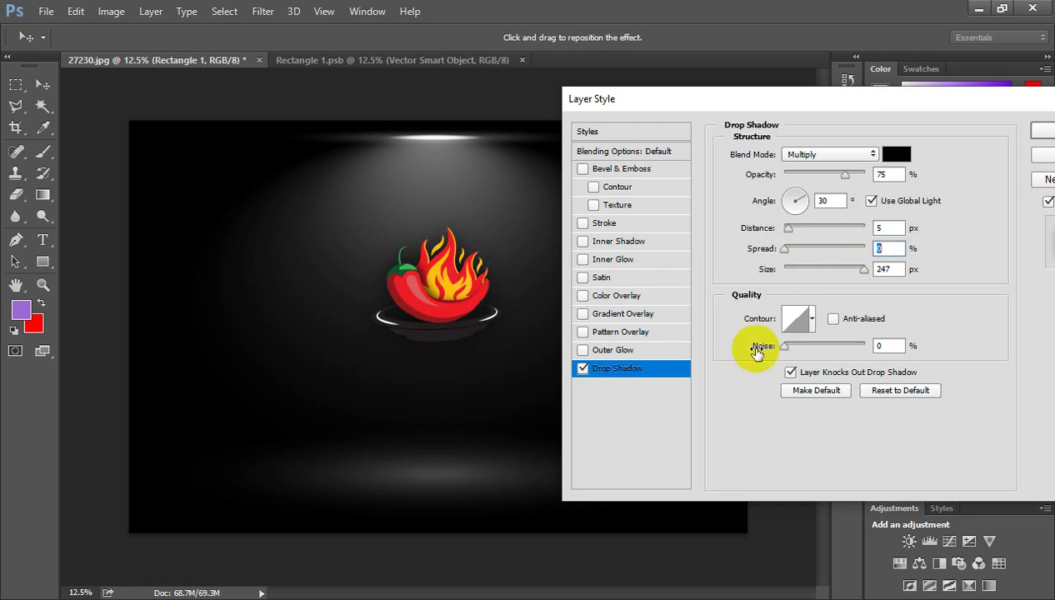
pyautogui.click(583, 351)
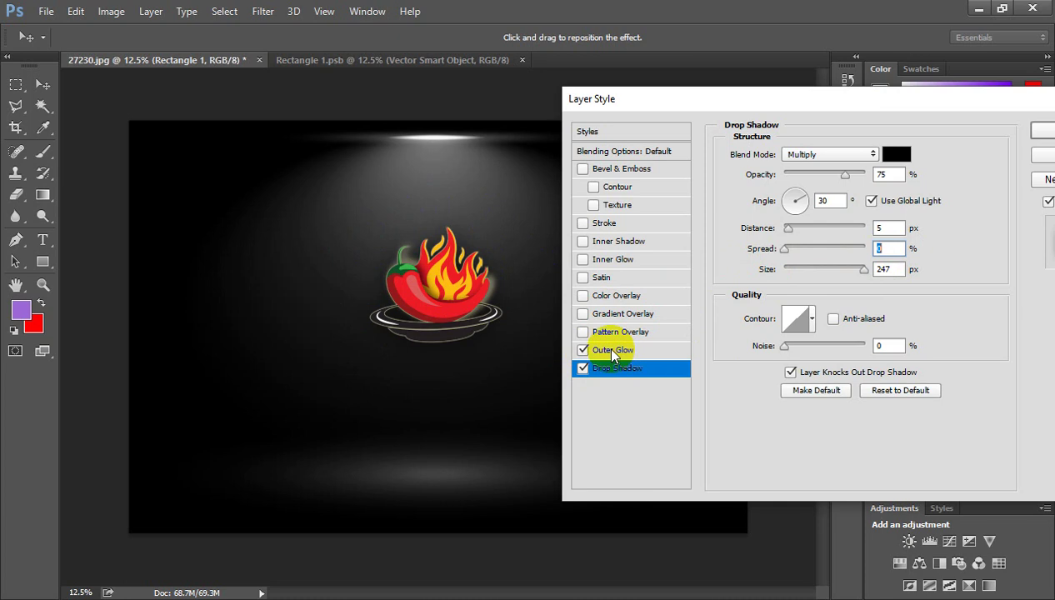
# Step: Make the outer glow pure green (0cff00) and widen it to roughly 29 px
pyautogui.click(613, 350)
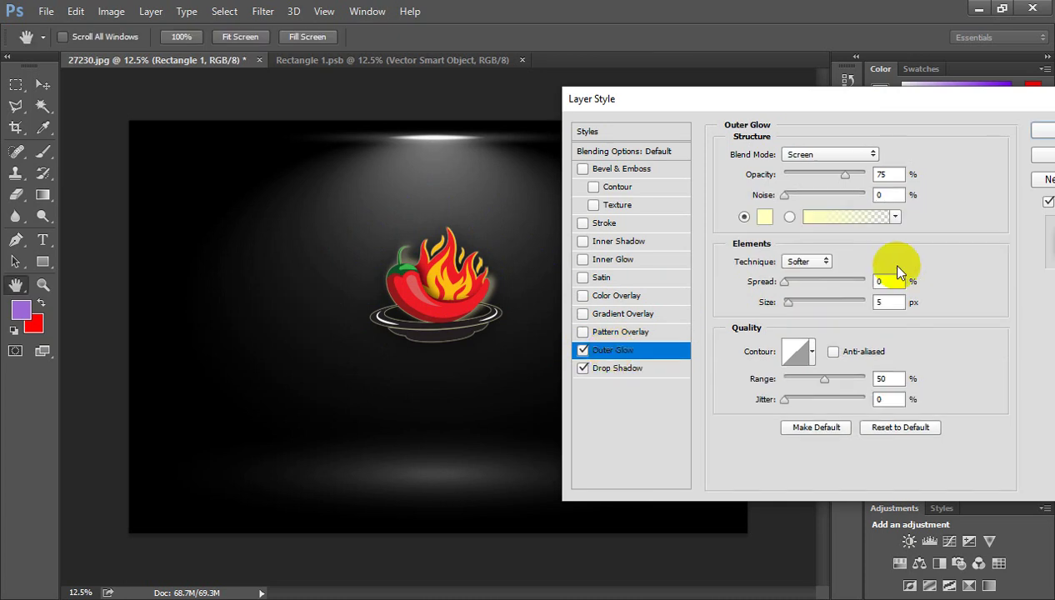
pyautogui.click(765, 216)
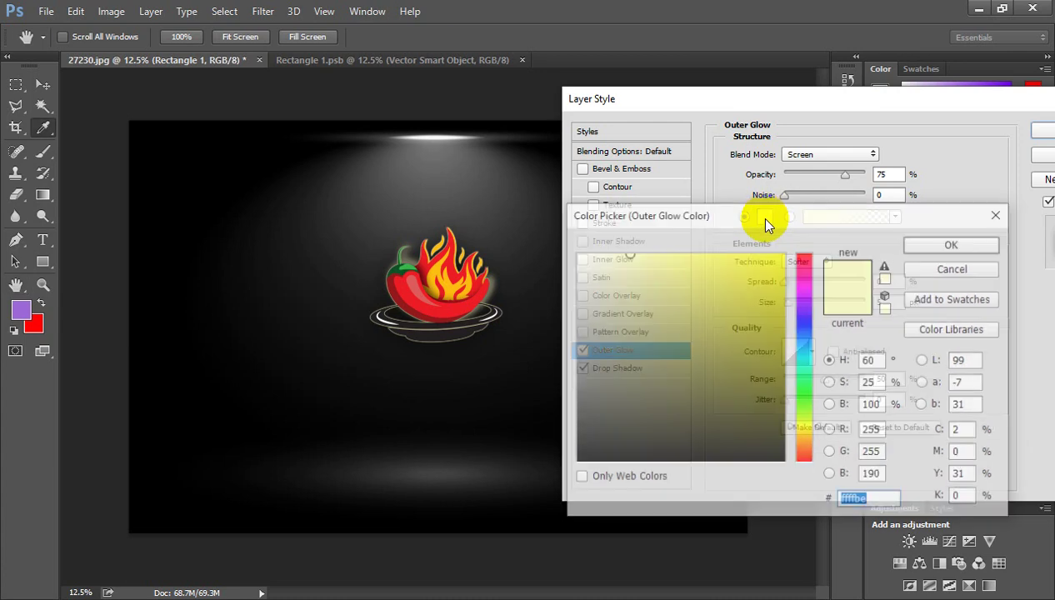
pyautogui.click(802, 389)
pyautogui.click(803, 381)
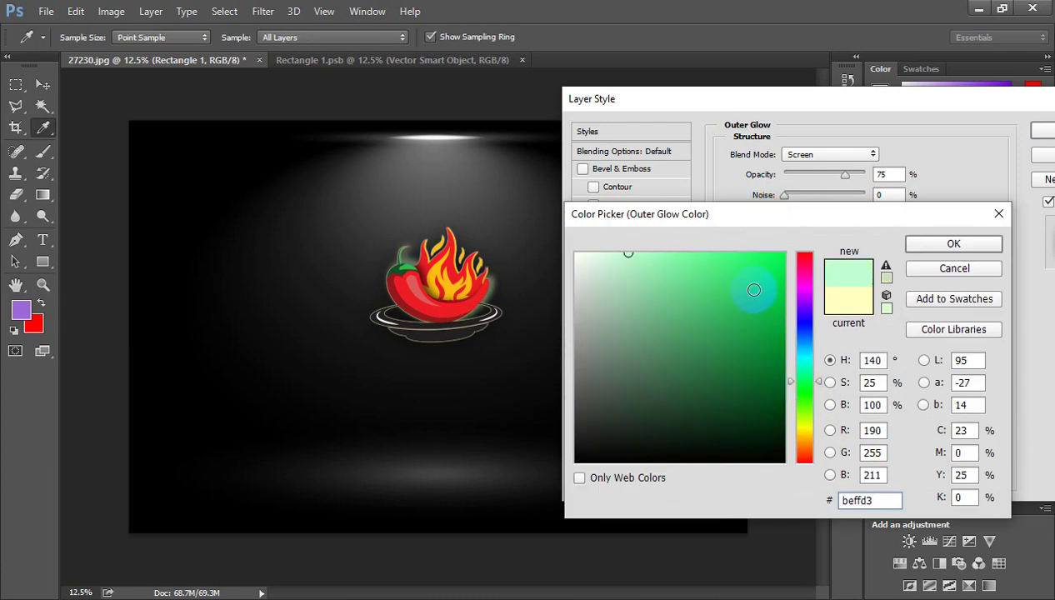
pyautogui.moveTo(808, 384); pyautogui.dragTo(805, 395)
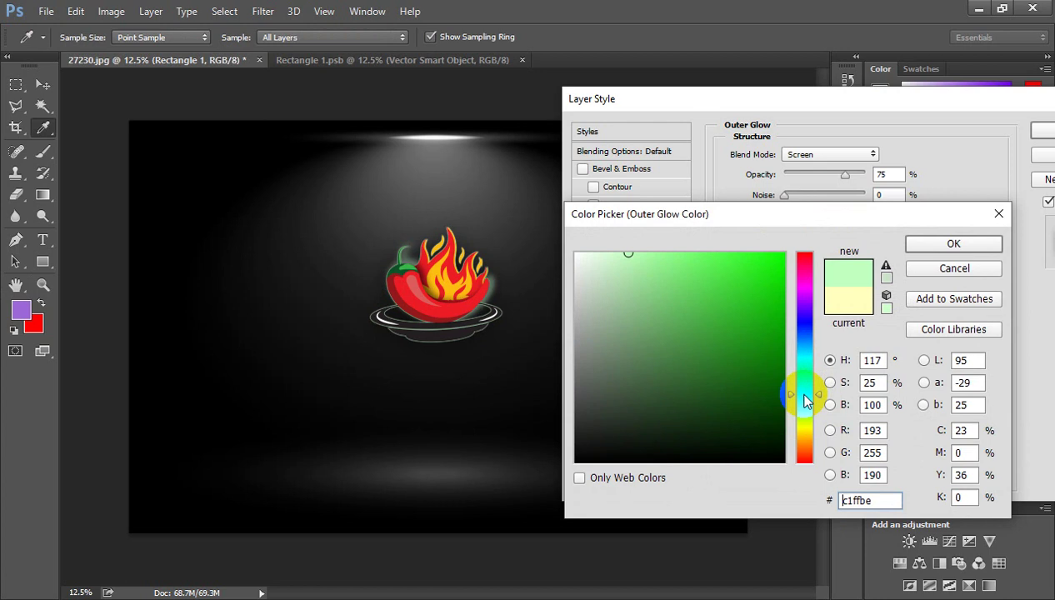
pyautogui.moveTo(741, 291); pyautogui.dragTo(815, 247)
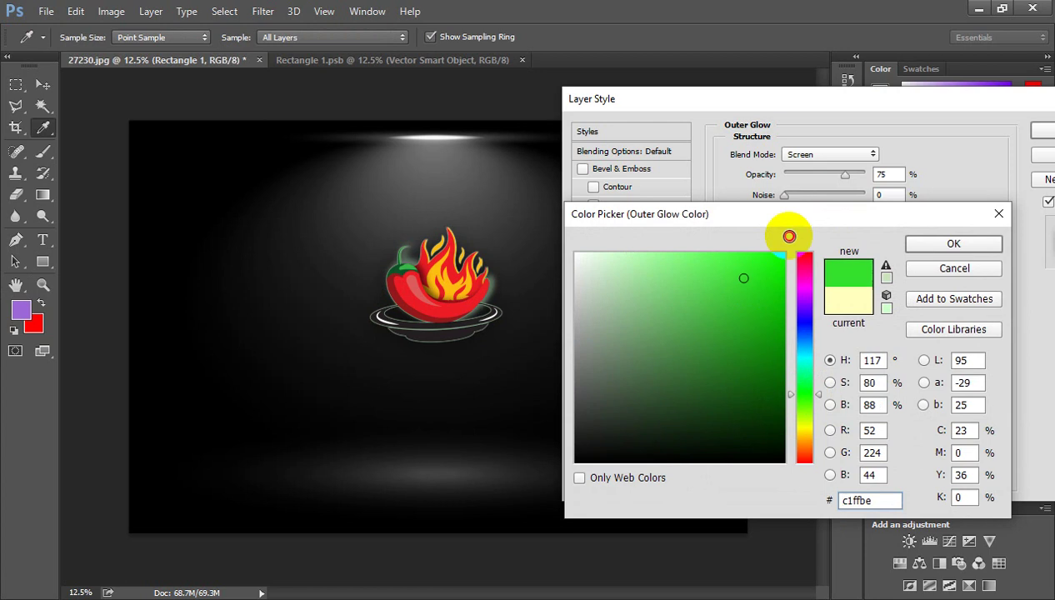
pyautogui.click(942, 244)
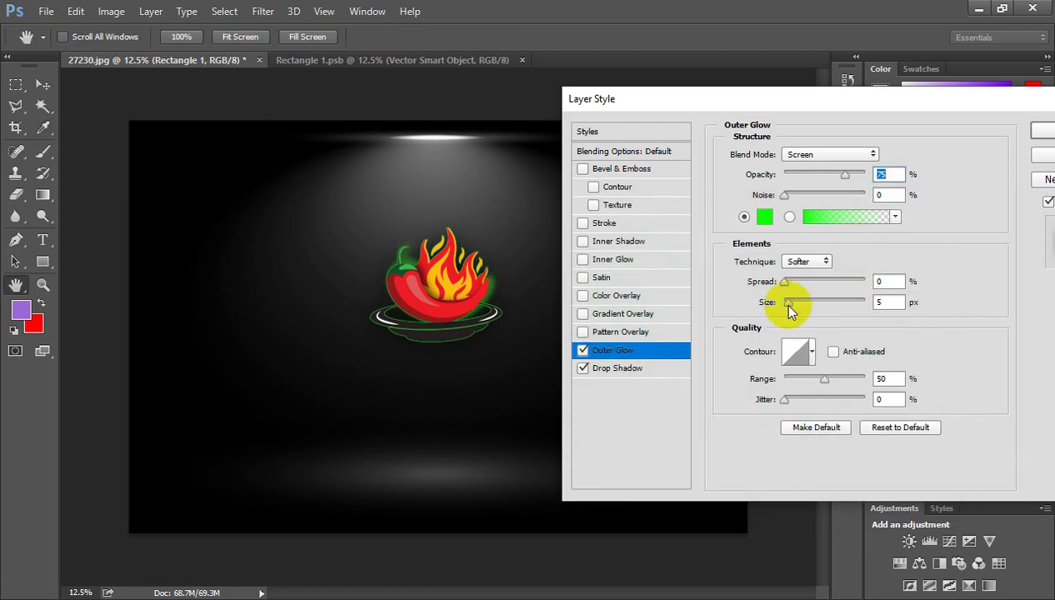
pyautogui.click(789, 303)
pyautogui.moveTo(794, 305); pyautogui.dragTo(801, 305)
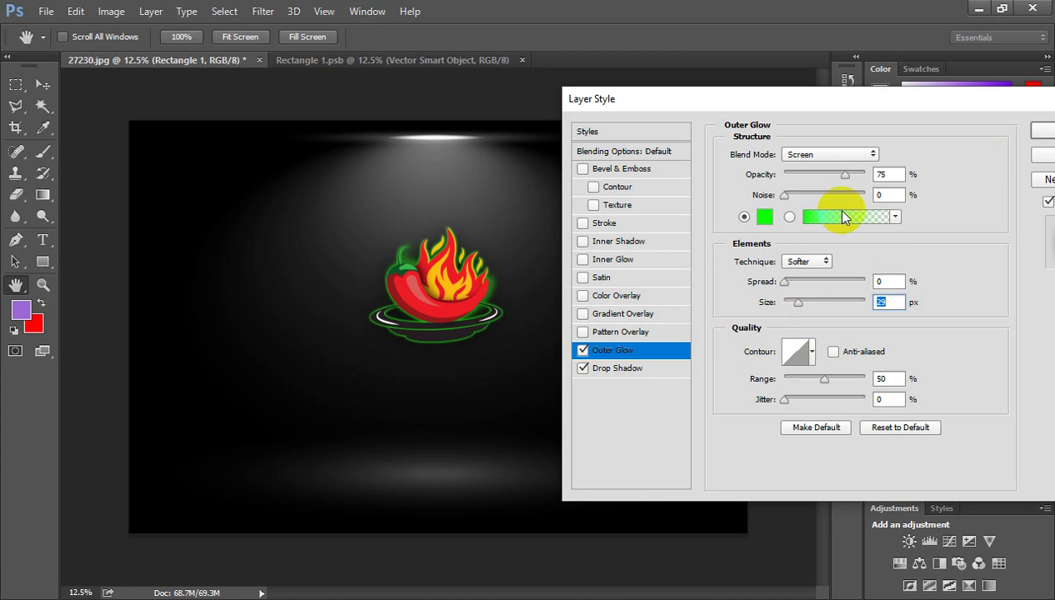
# Step: Add a saturated green Inner Glow, sized about 9 px, to the logo's edges
pyautogui.click(583, 260)
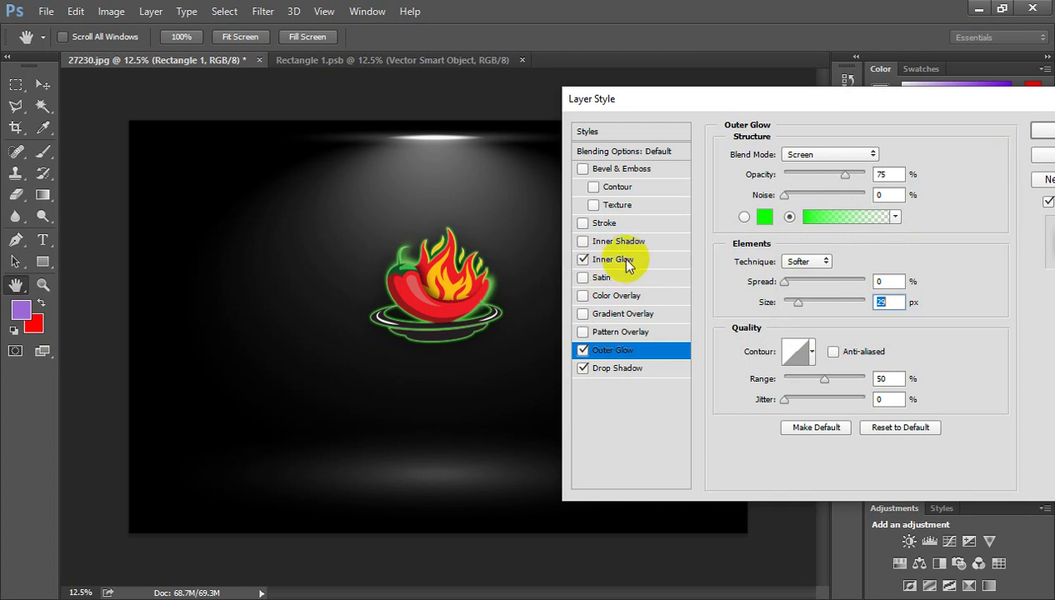
pyautogui.click(623, 263)
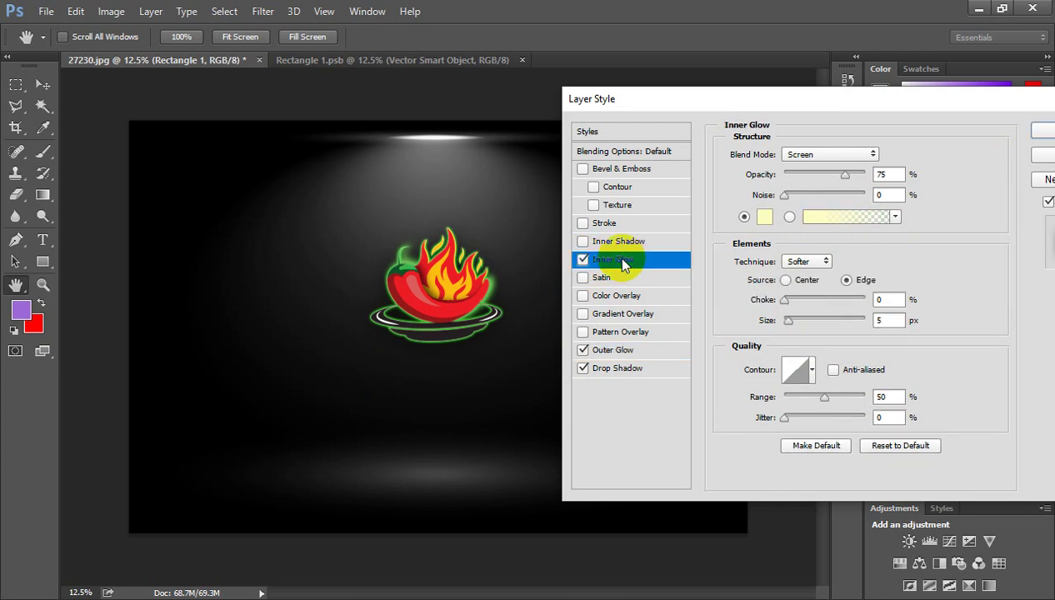
pyautogui.click(765, 218)
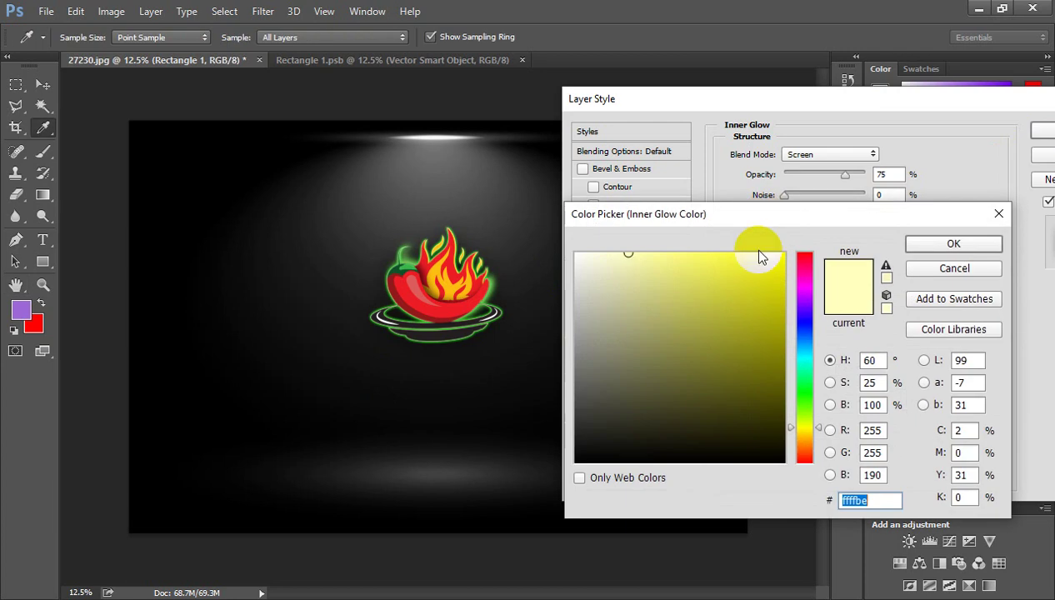
pyautogui.click(805, 397)
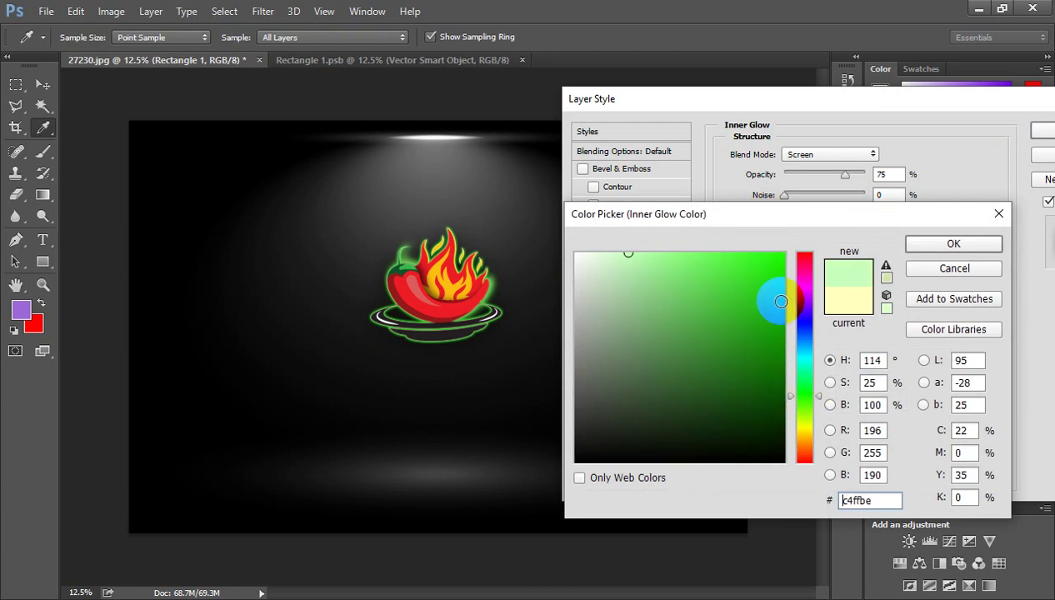
pyautogui.moveTo(772, 299); pyautogui.dragTo(780, 244)
pyautogui.click(937, 247)
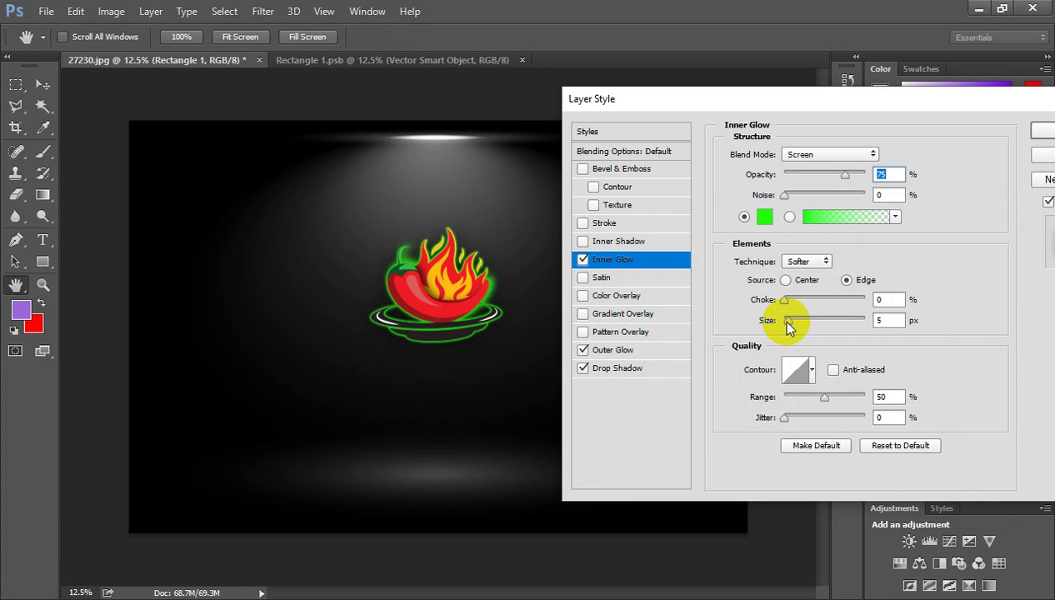
pyautogui.moveTo(789, 320); pyautogui.dragTo(793, 332)
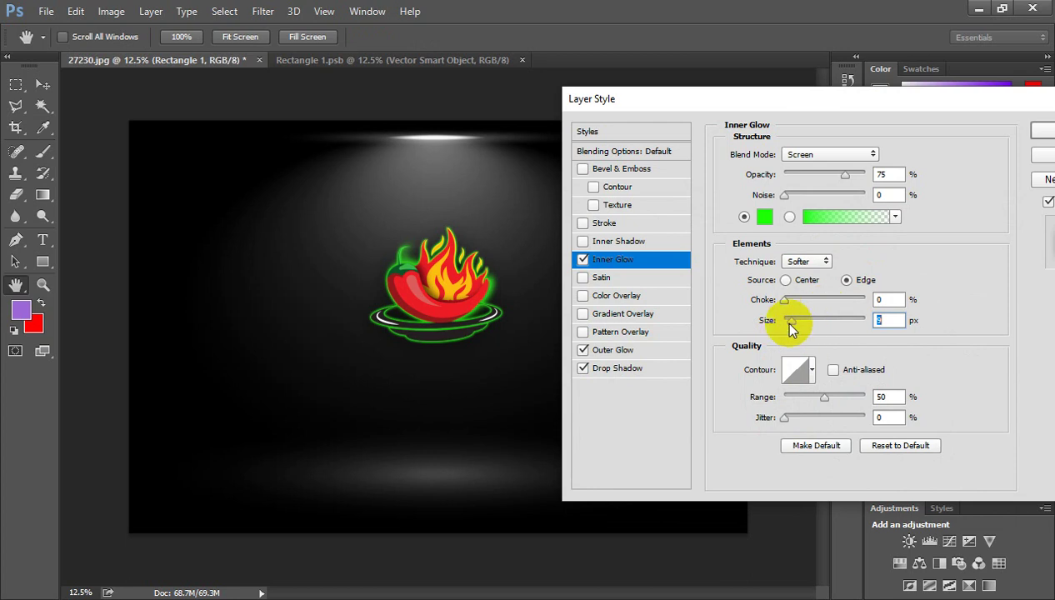
pyautogui.click(848, 323)
pyautogui.click(582, 245)
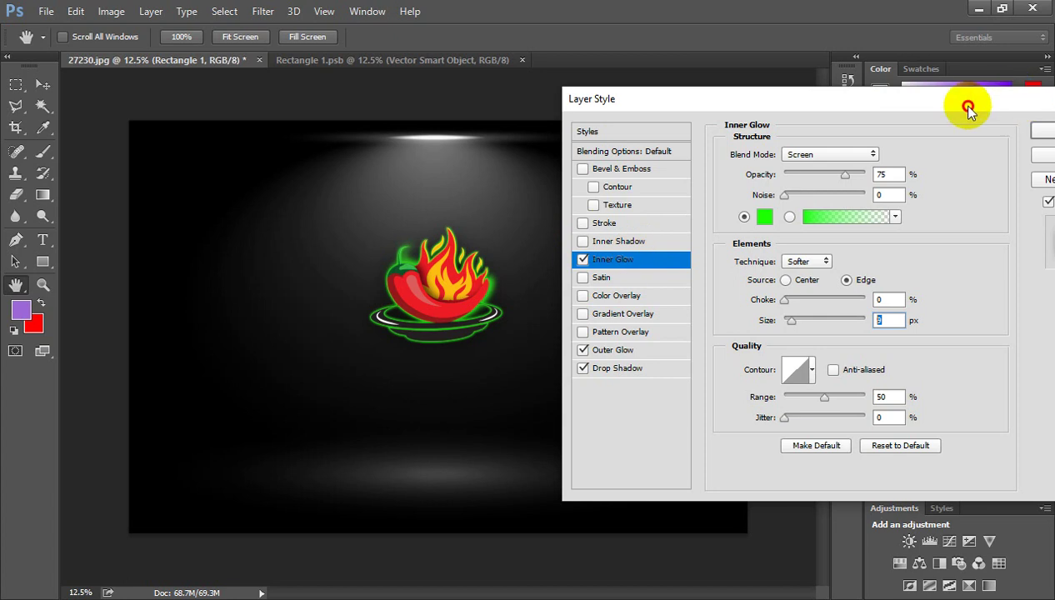
pyautogui.moveTo(966, 105); pyautogui.dragTo(834, 122)
pyautogui.click(921, 153)
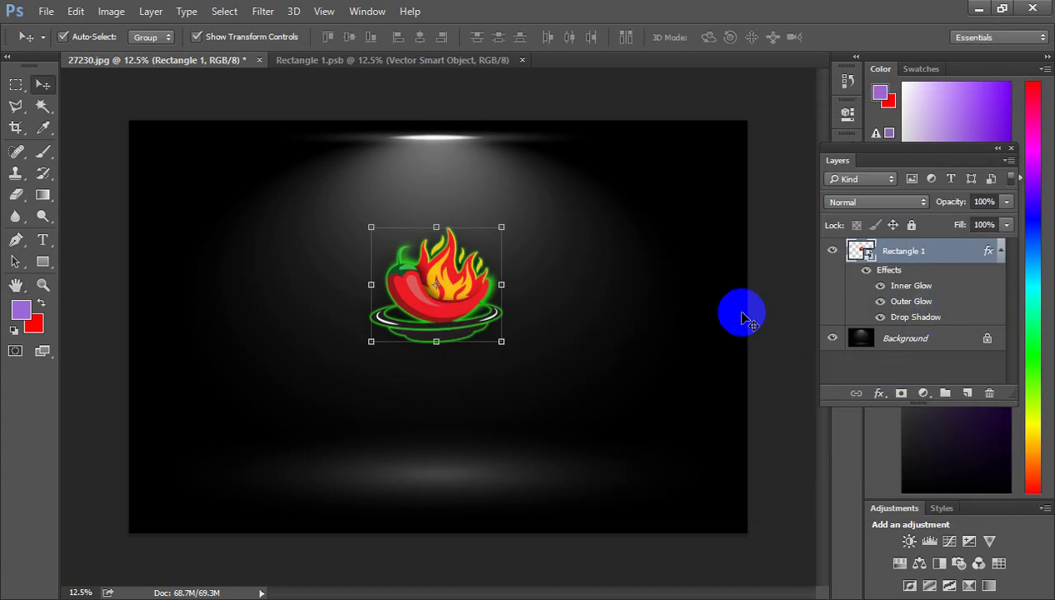
pyautogui.keyDown('ctrl'); pyautogui.click(431, 312); pyautogui.keyUp('ctrl')
pyautogui.keyDown('ctrl'); pyautogui.click(430, 312); pyautogui.keyUp('ctrl')
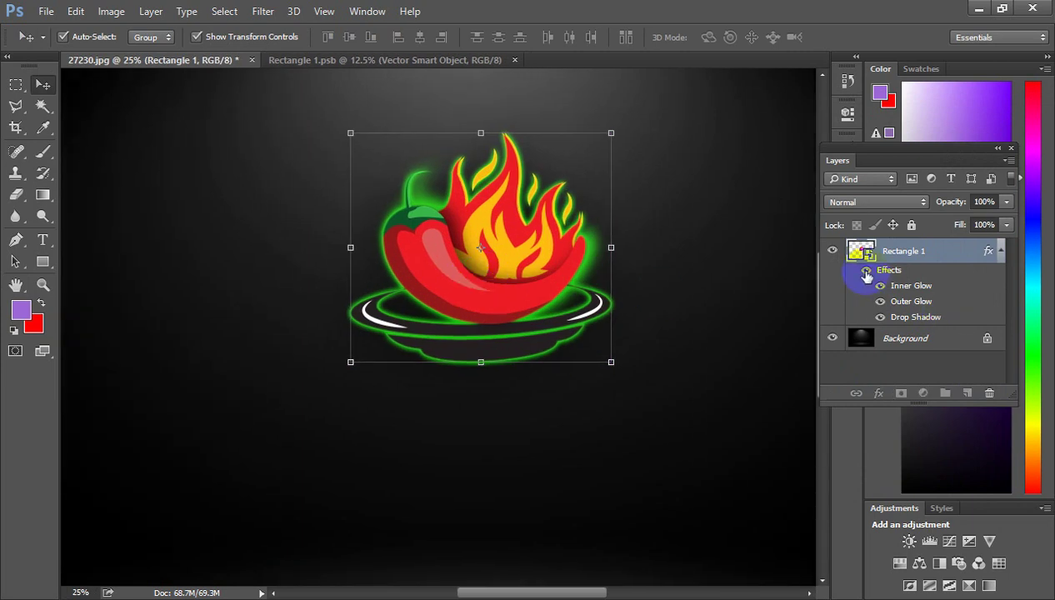
pyautogui.click(867, 273)
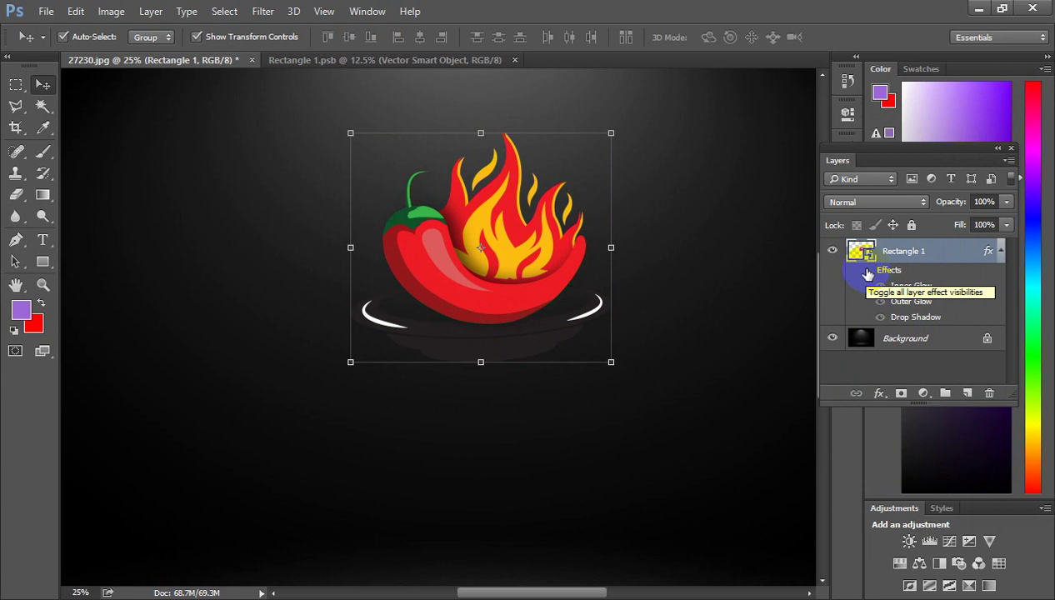
pyautogui.click(867, 273)
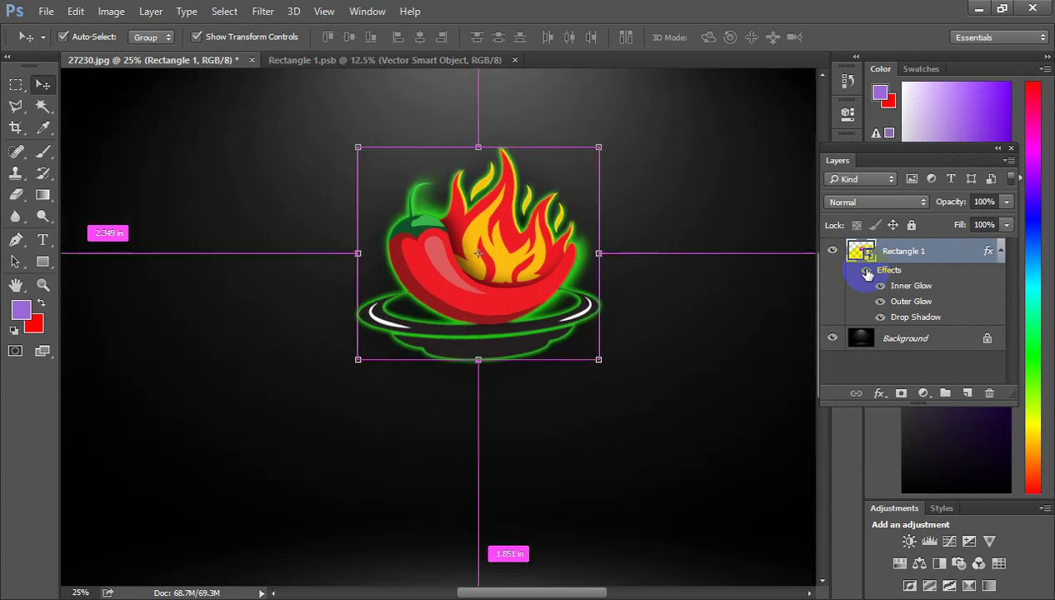
pyautogui.hotkey('ctrl', '-')
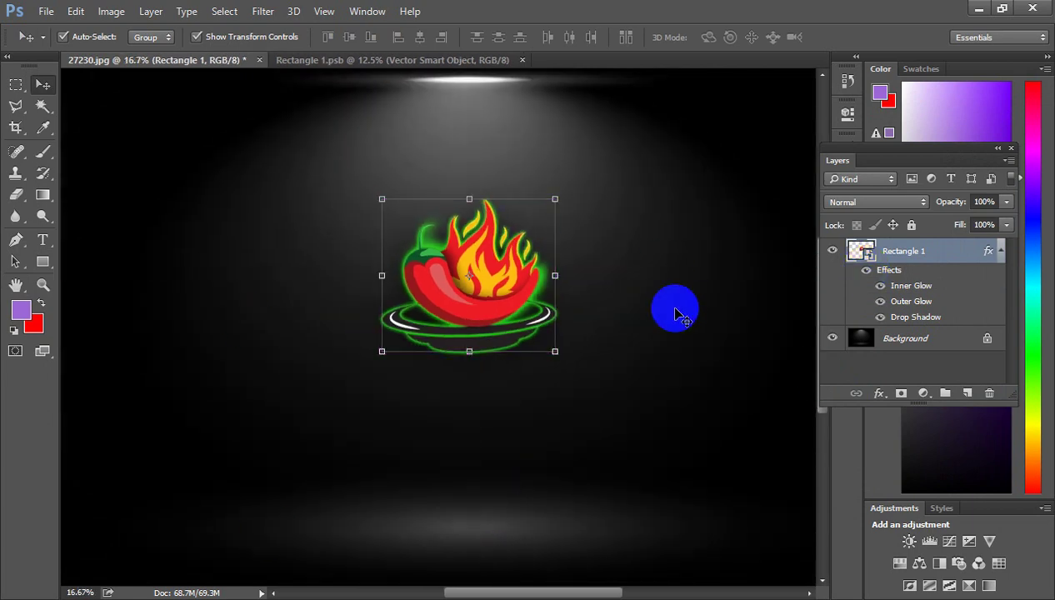
pyautogui.click(624, 204)
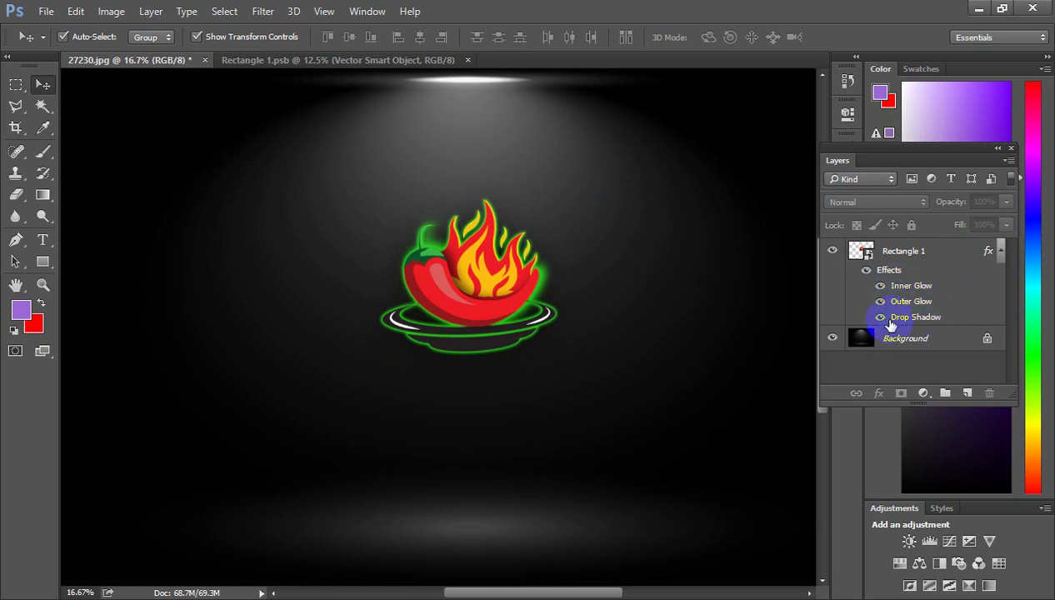
pyautogui.hotkey('ctrl', '-')
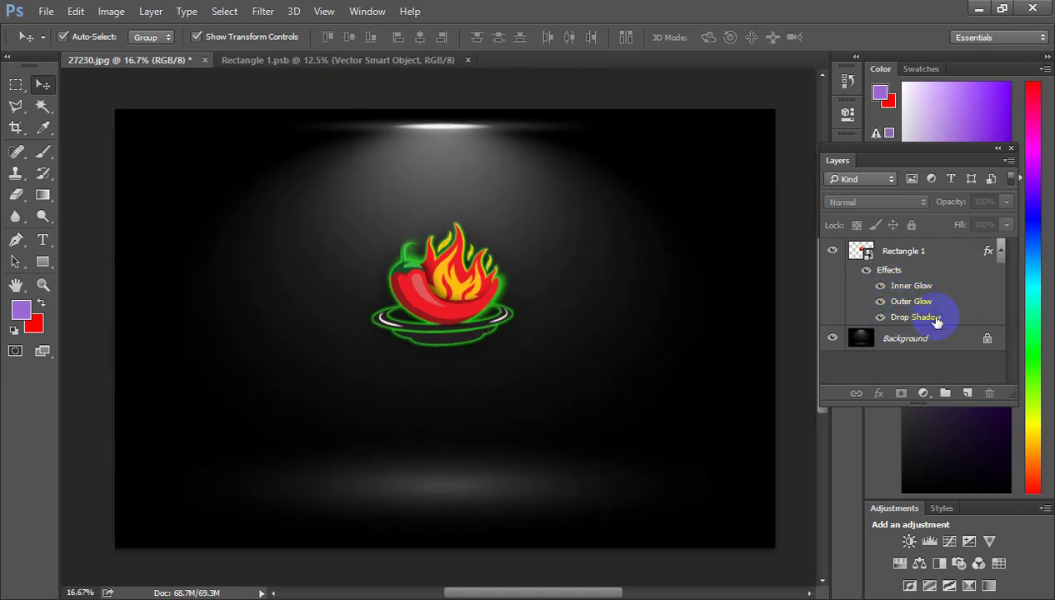
pyautogui.hotkey('ctrl', '-')
pyautogui.hotkey('ctrl', '-')
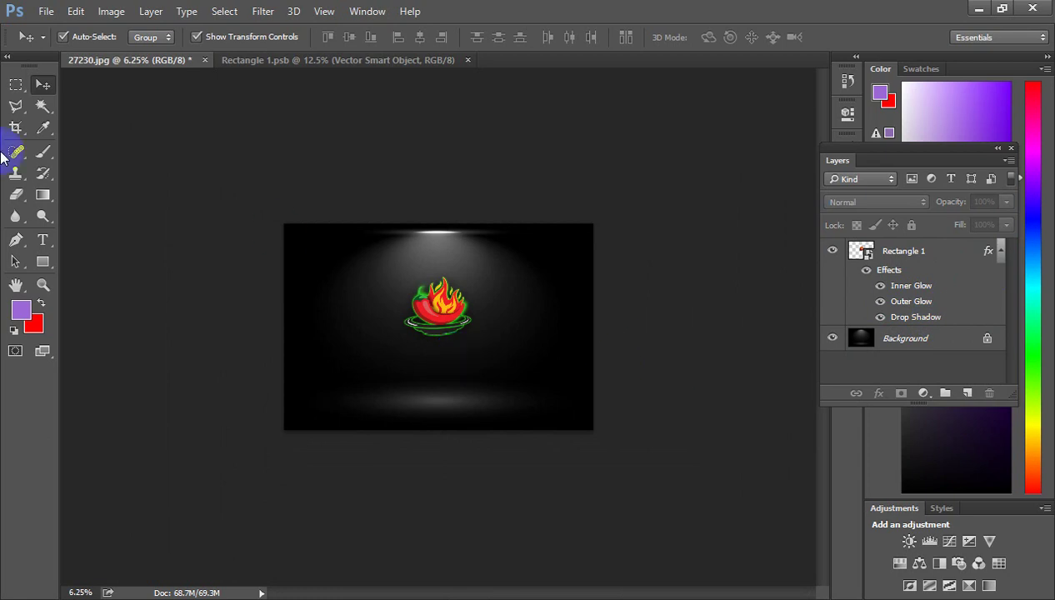
# Step: Crop the mockup to 1920 × 1080 px framing the spotlight and logo
pyautogui.click(15, 127)
pyautogui.moveTo(439, 224); pyautogui.dragTo(439, 241)
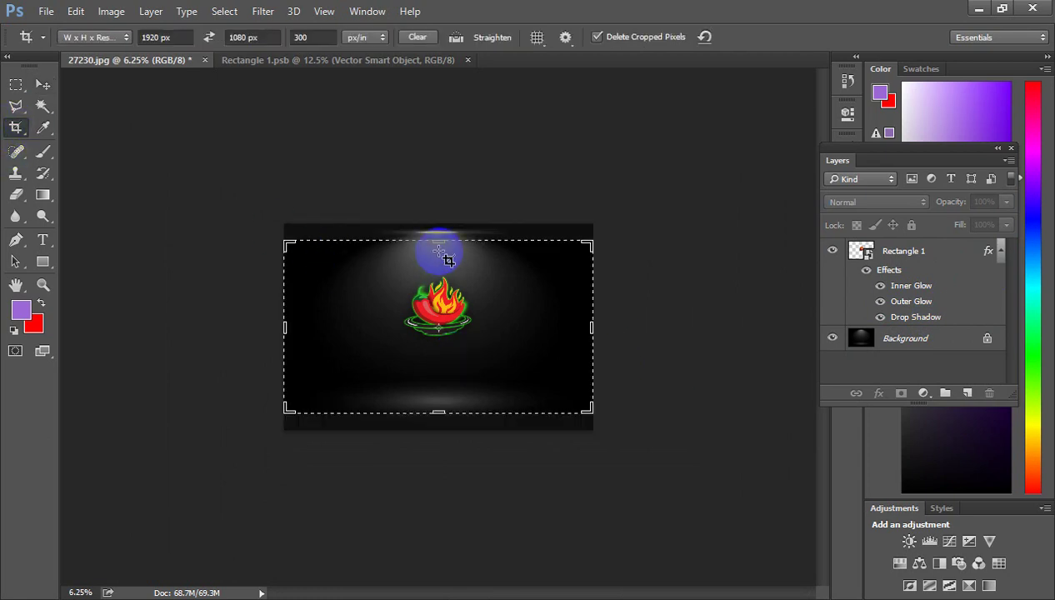
pyautogui.moveTo(439, 429); pyautogui.dragTo(440, 390)
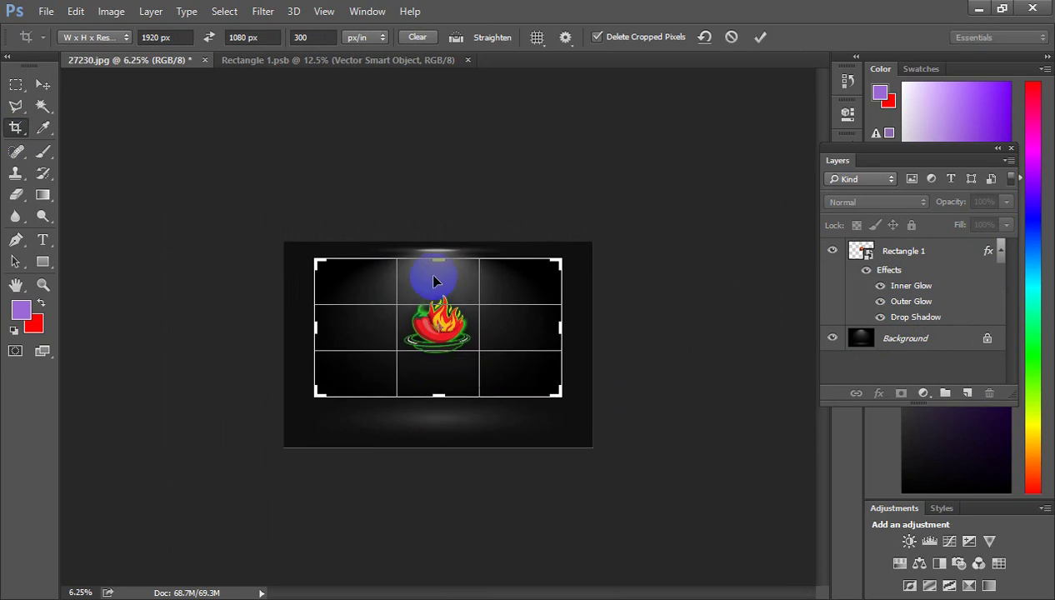
pyautogui.moveTo(463, 273); pyautogui.dragTo(468, 286)
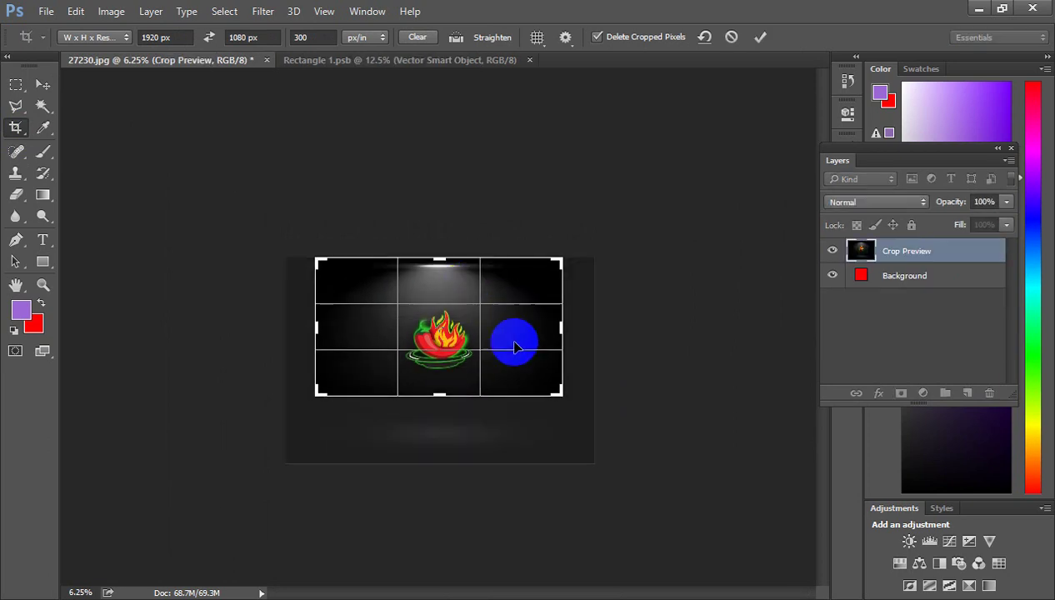
pyautogui.moveTo(443, 399); pyautogui.dragTo(443, 410)
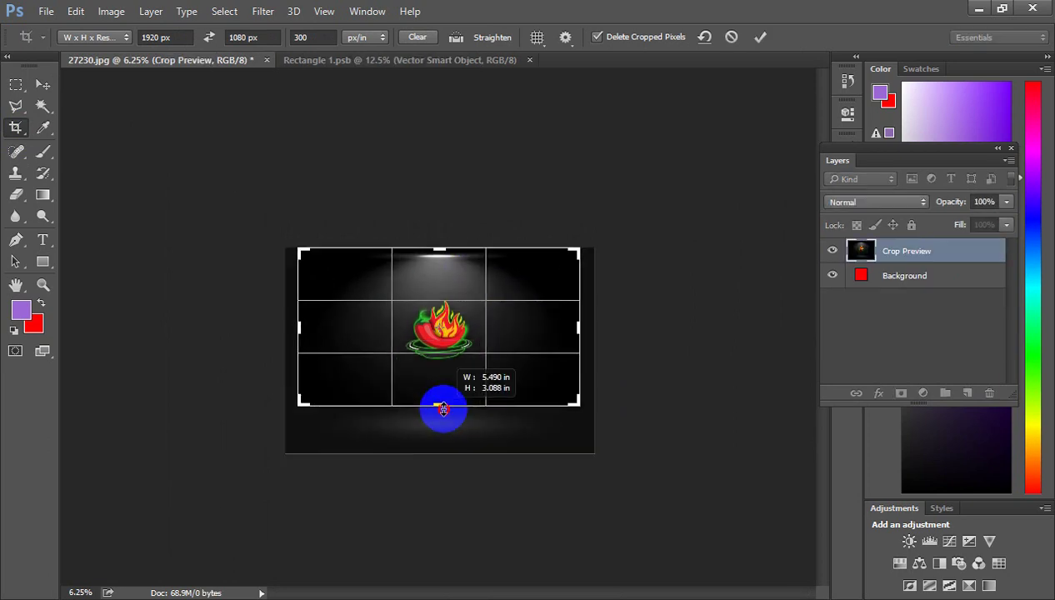
pyautogui.click(761, 41)
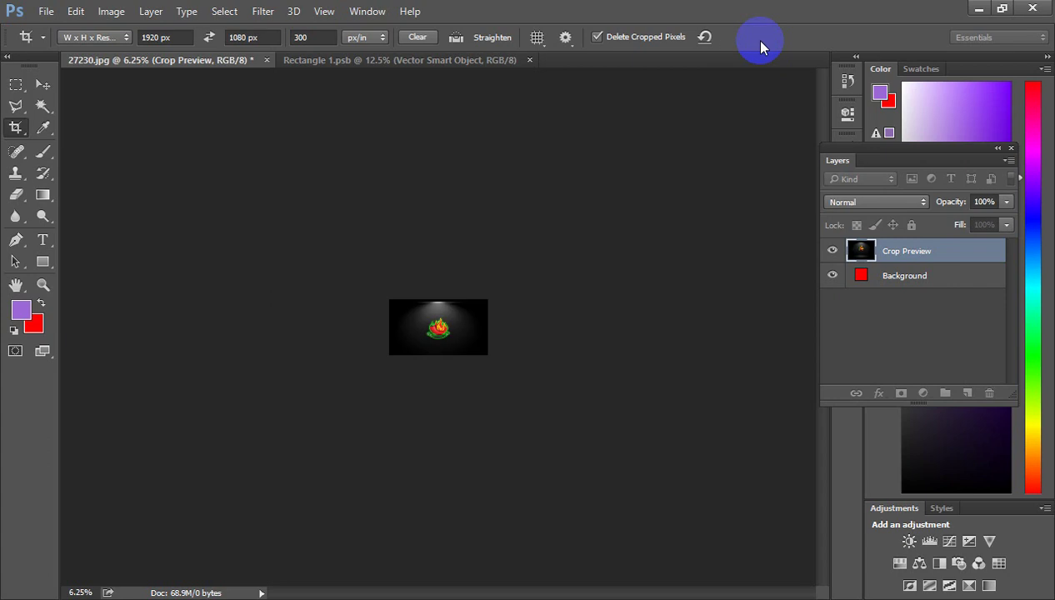
# Step: Zoom in and pan to centre the view on the logo
pyautogui.click(439, 333)
pyautogui.click(438, 334)
pyautogui.click(438, 333)
pyautogui.click(446, 346)
pyautogui.click(446, 346)
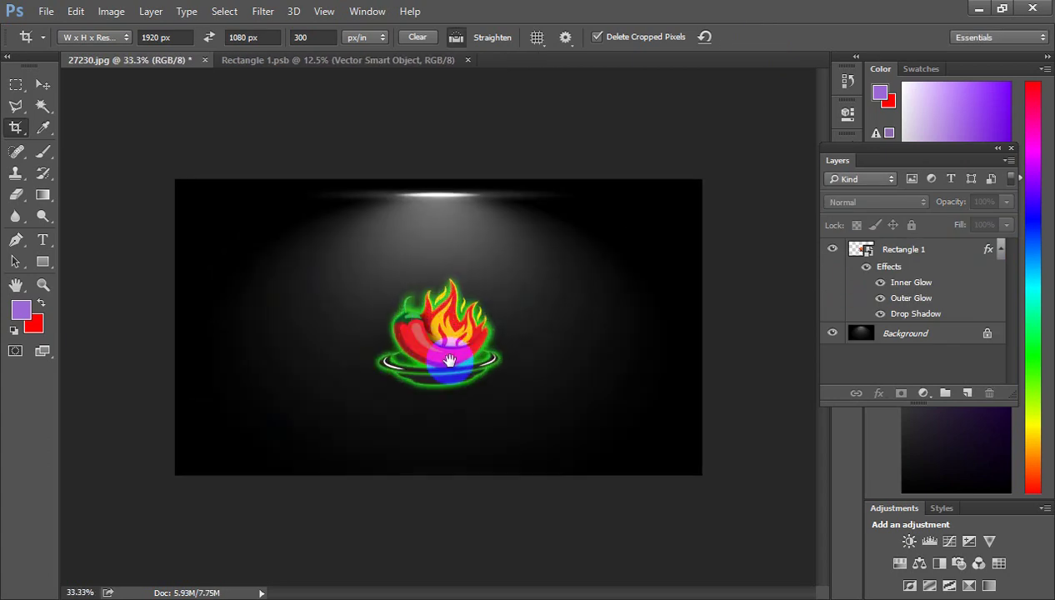
pyautogui.click(450, 352)
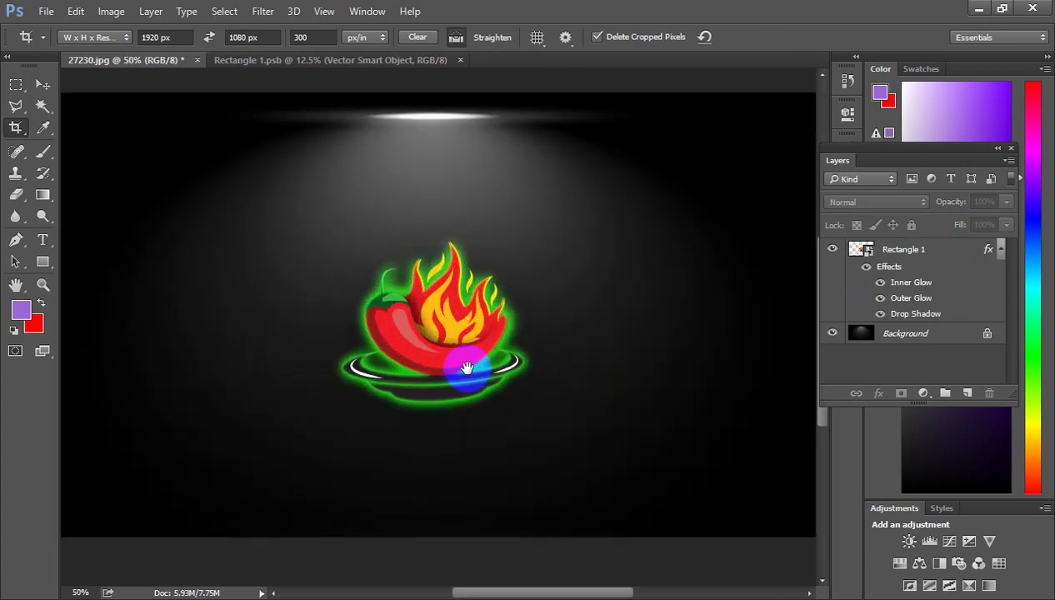
pyautogui.moveTo(459, 365); pyautogui.dragTo(490, 269)
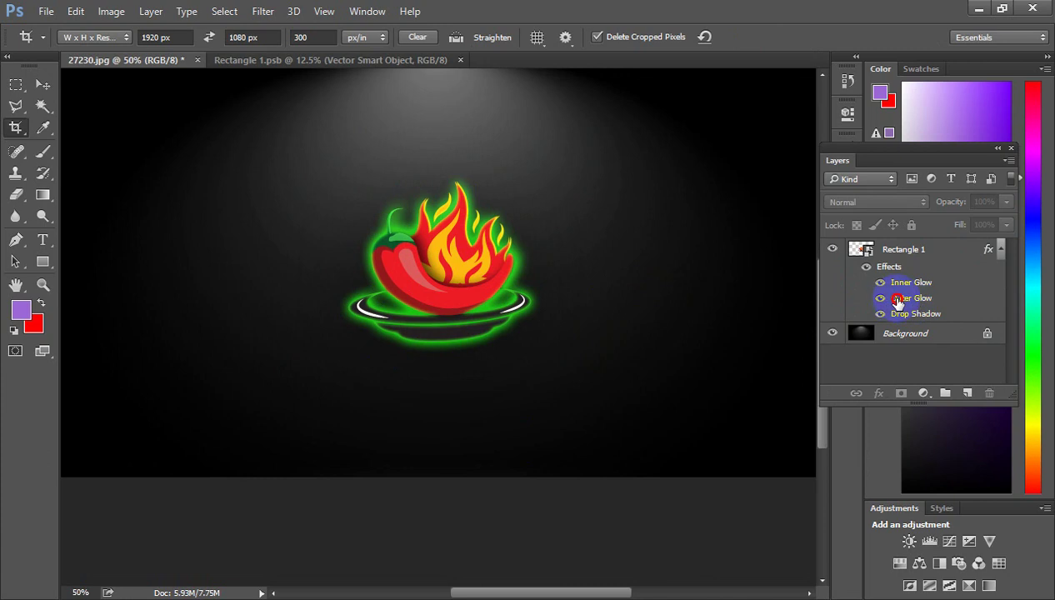
# Step: Reduce the logo's Outer Glow size from 27 px to about 6 px
pyautogui.click(897, 300)
pyautogui.doubleClick(897, 300)
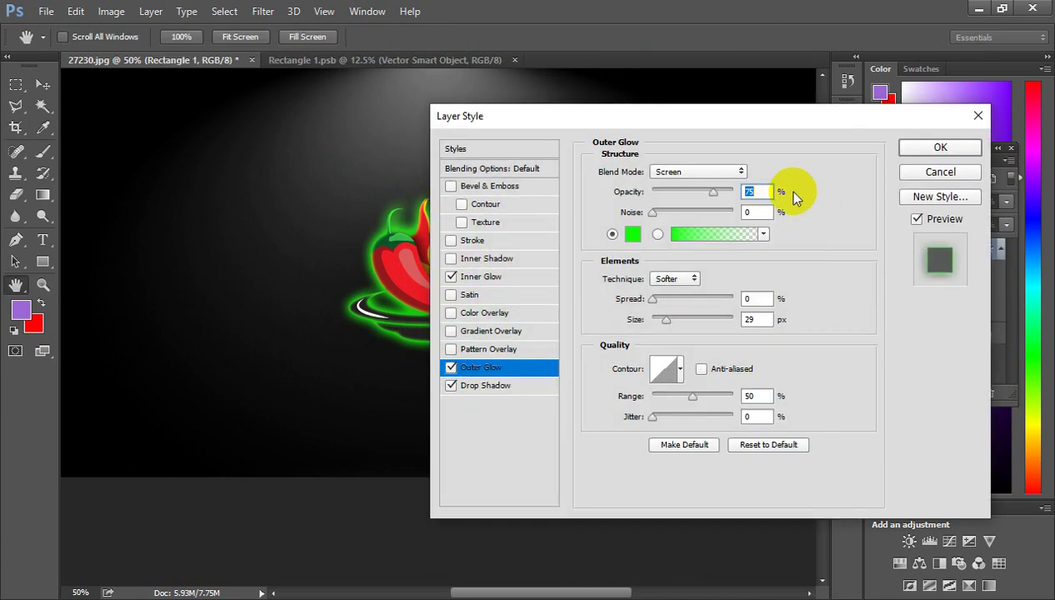
pyautogui.moveTo(744, 123); pyautogui.dragTo(911, 108)
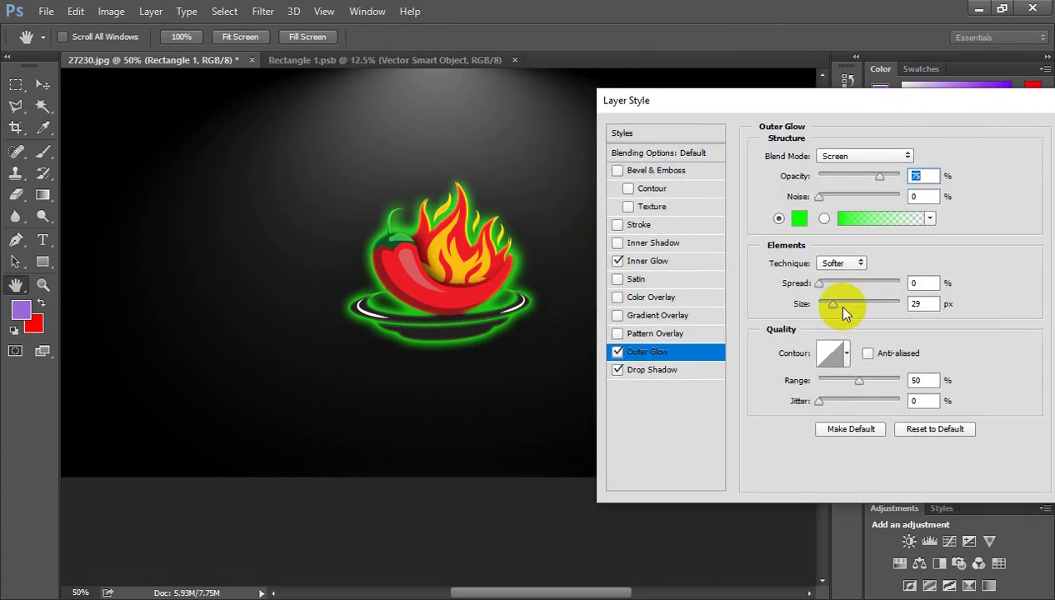
pyautogui.doubleClick(916, 304)
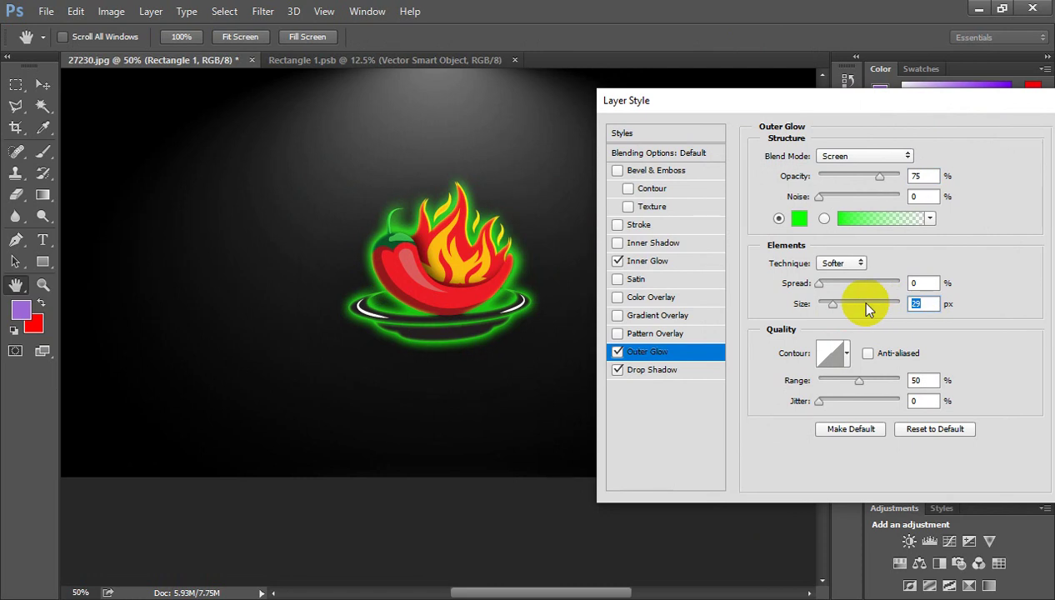
pyautogui.press('Down')
pyautogui.press('Down')
pyautogui.press('Down')
pyautogui.press('Down')
pyautogui.press('Down')
pyautogui.press('Down')
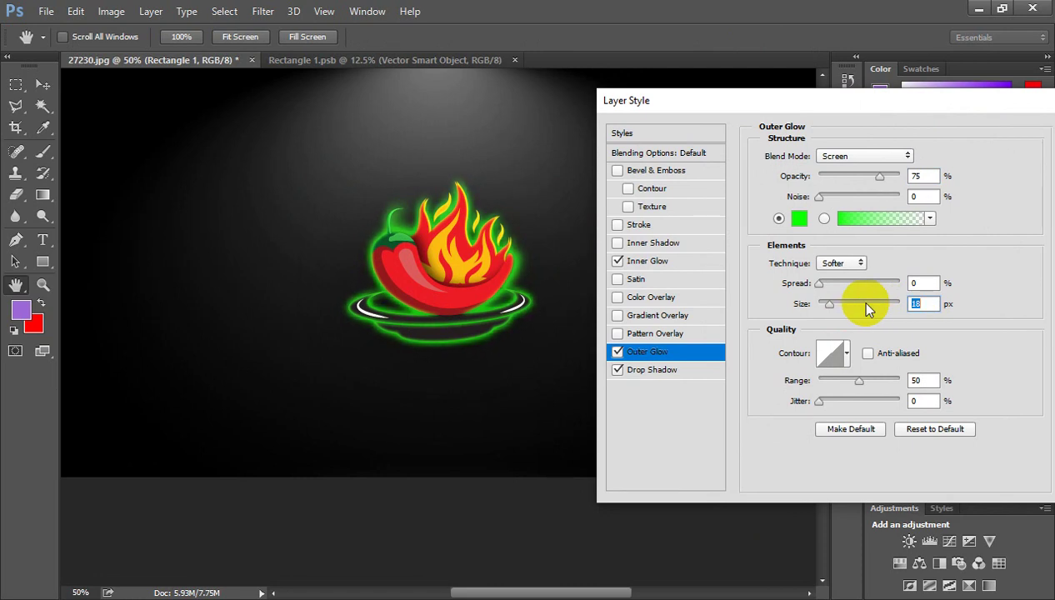
pyautogui.press('Down')
pyautogui.press('Down')
pyautogui.press('Down')
pyautogui.press('Down')
pyautogui.press('Down')
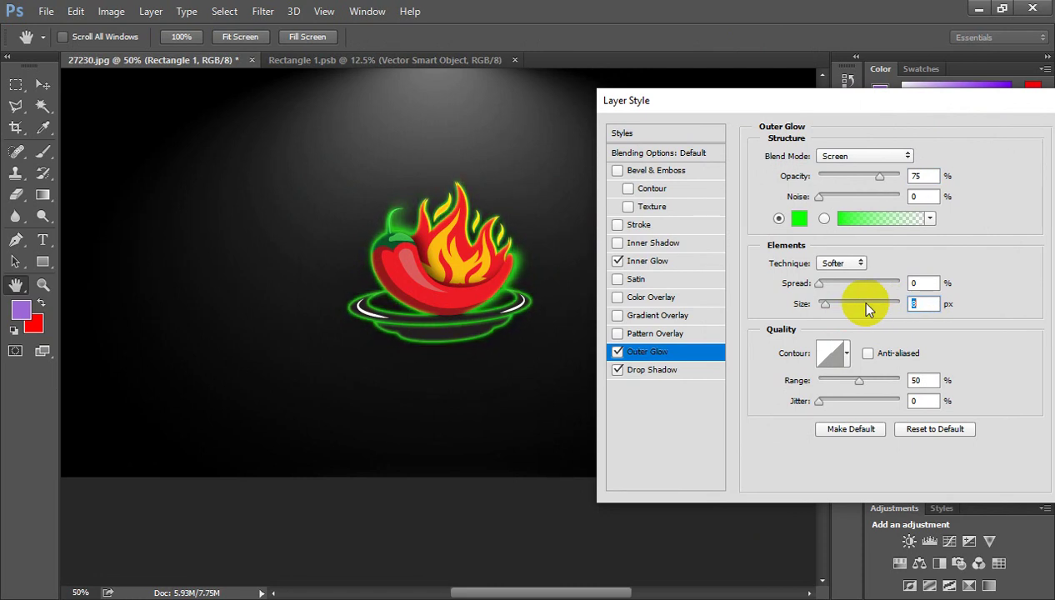
pyautogui.press('Down')
pyautogui.press('Down')
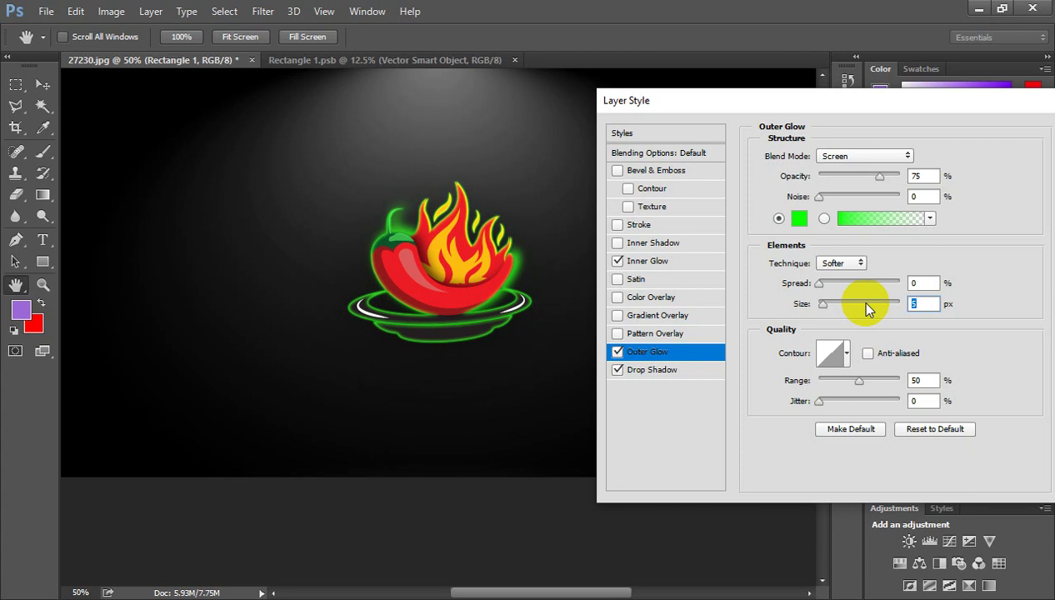
pyautogui.press('Down')
pyautogui.moveTo(951, 103); pyautogui.dragTo(851, 137)
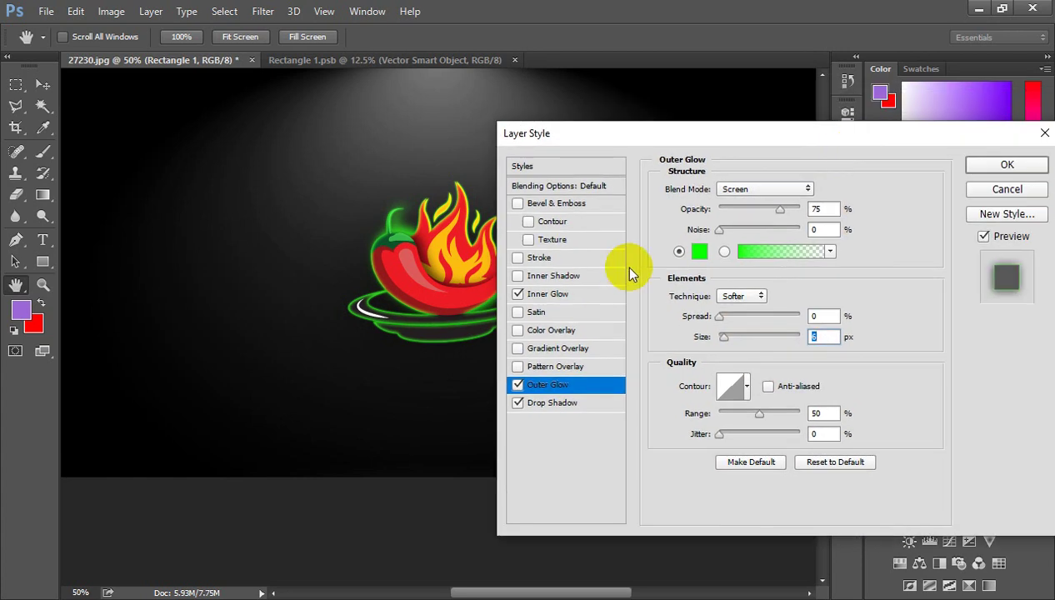
pyautogui.click(988, 166)
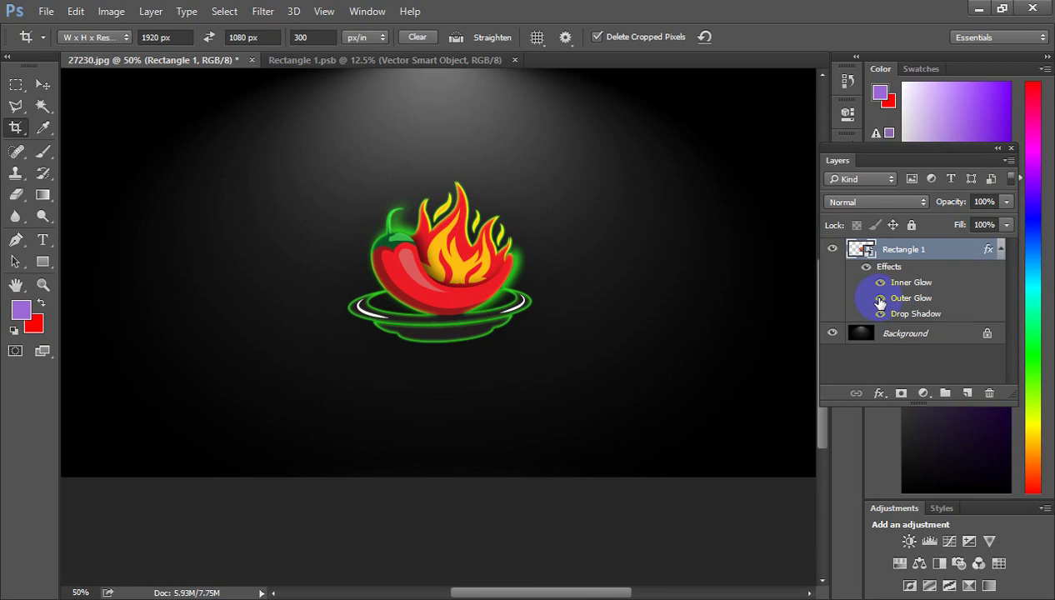
# Step: Toggle the Outer Glow off and on to compare the logo with and without it
pyautogui.click(880, 298)
pyautogui.click(880, 298)
pyautogui.click(881, 298)
pyautogui.click(880, 299)
pyautogui.click(881, 298)
pyautogui.click(880, 298)
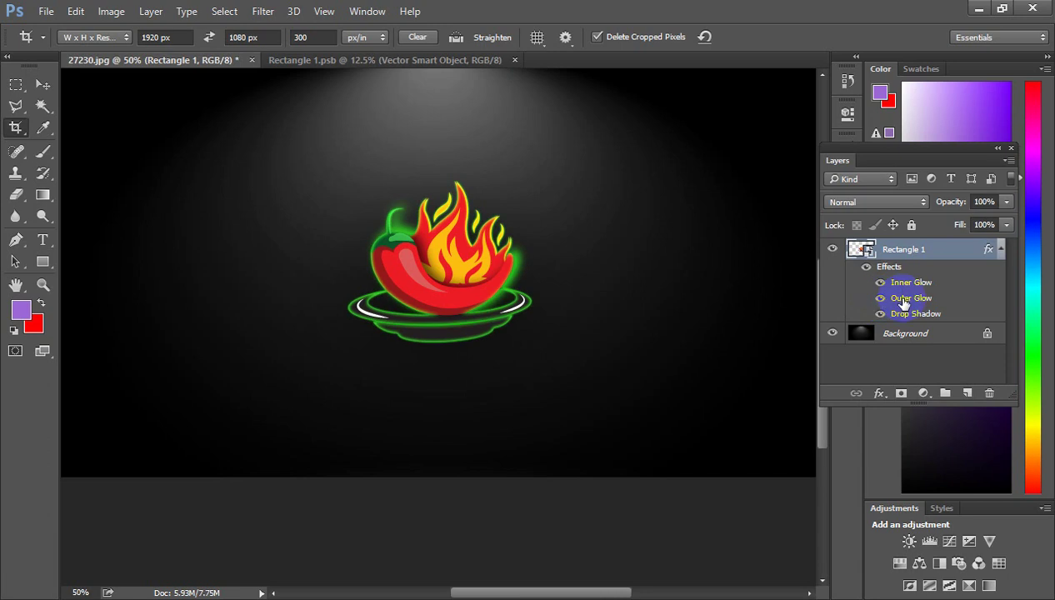
# Step: Reopen the Outer Glow settings and retune its size up and down
pyautogui.doubleClick(905, 298)
pyautogui.moveTo(589, 43); pyautogui.dragTo(933, 81)
pyautogui.doubleClick(892, 281)
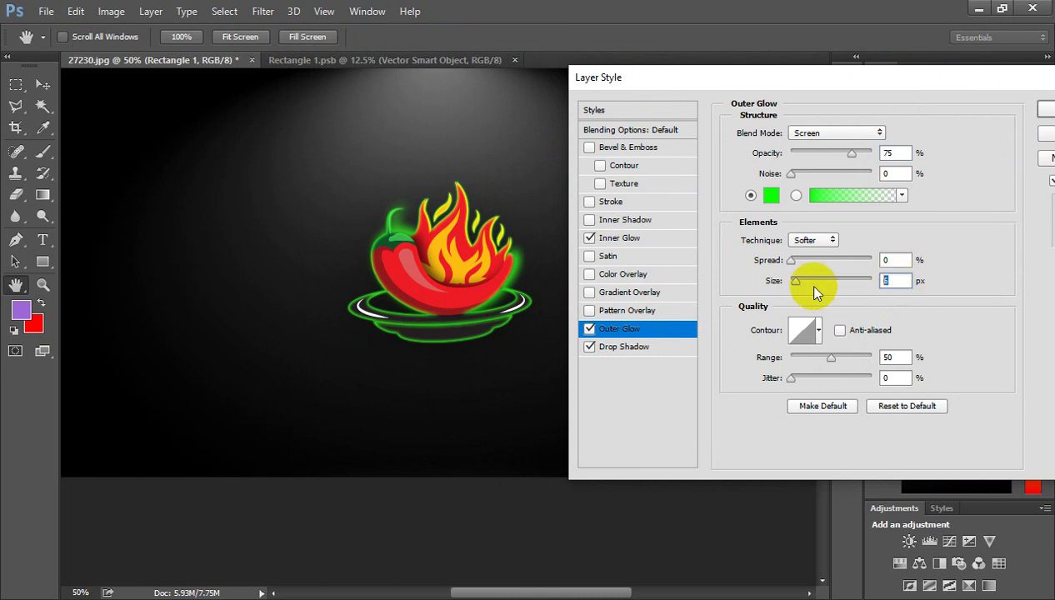
pyautogui.press('Up')
pyautogui.press('Up')
pyautogui.press('Up')
pyautogui.press('Up')
pyautogui.press('Up')
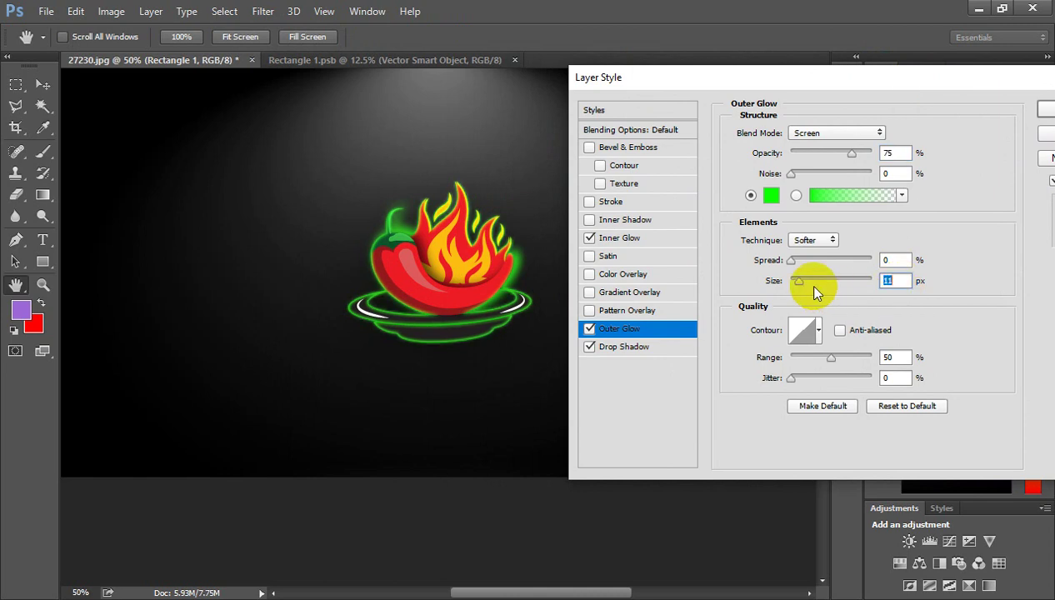
pyautogui.press('Up')
pyautogui.press('Up')
pyautogui.press('Up')
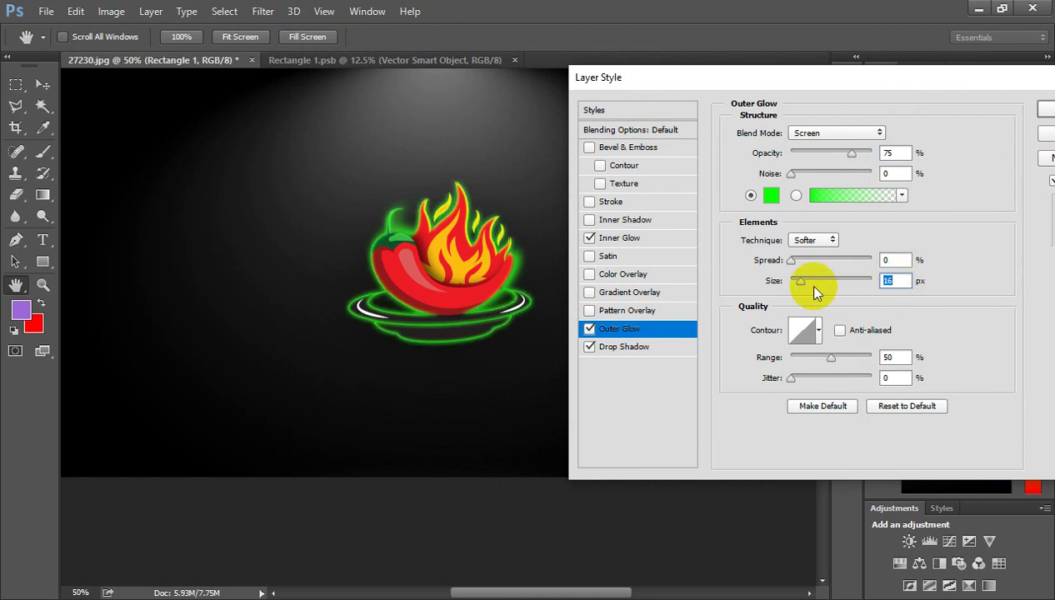
pyautogui.press('Down')
pyautogui.press('Down')
pyautogui.press('Down')
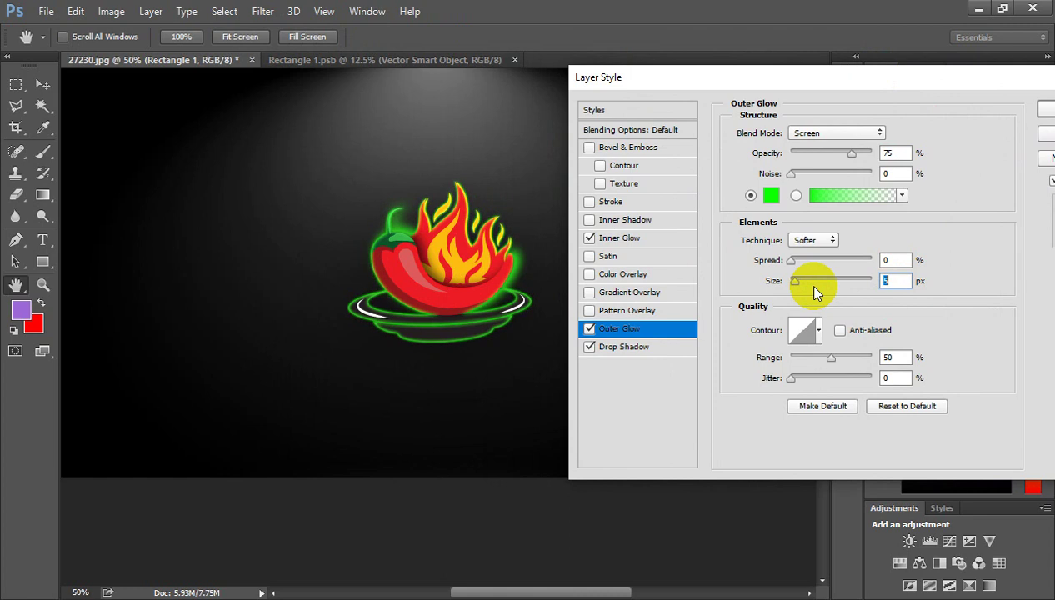
pyautogui.press('Down')
pyautogui.press('Down')
pyautogui.press('Down')
pyautogui.press('Up')
pyautogui.press('Up')
pyautogui.press('Up')
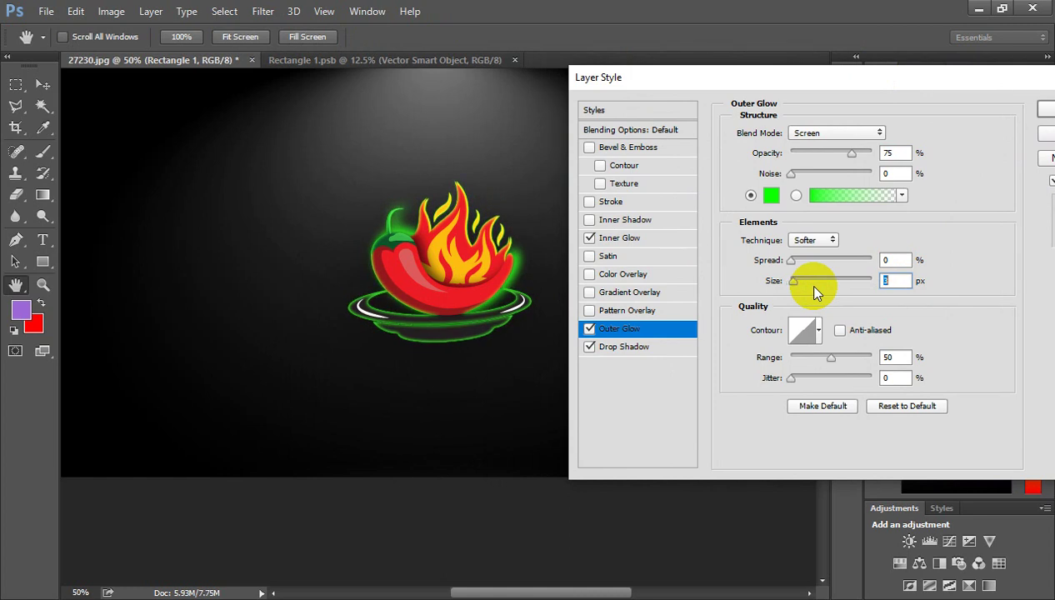
pyautogui.press('Up')
pyautogui.press('Up')
pyautogui.press('Up')
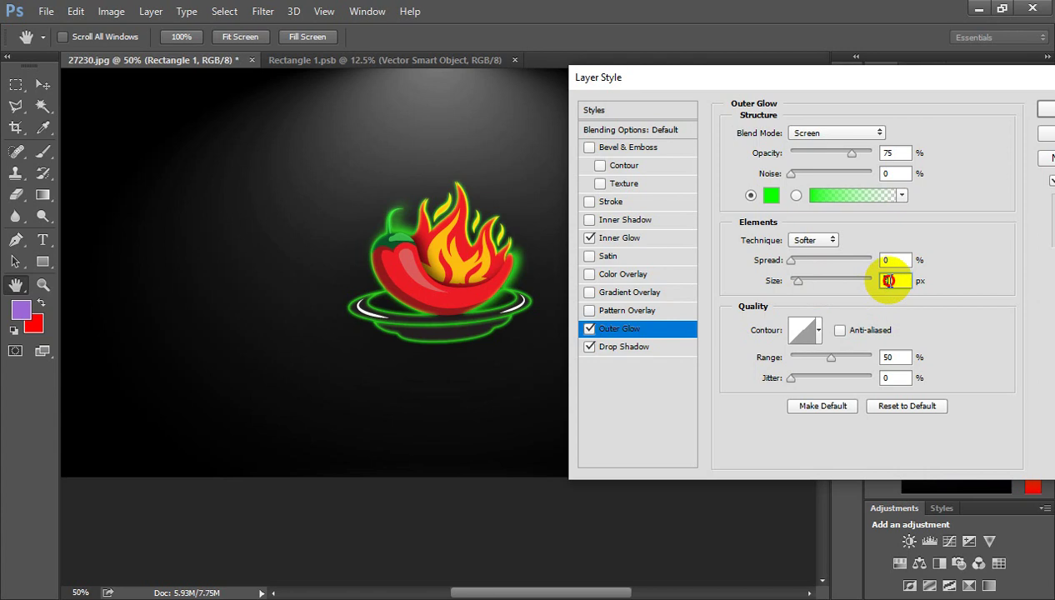
pyautogui.moveTo(984, 79); pyautogui.dragTo(879, 97)
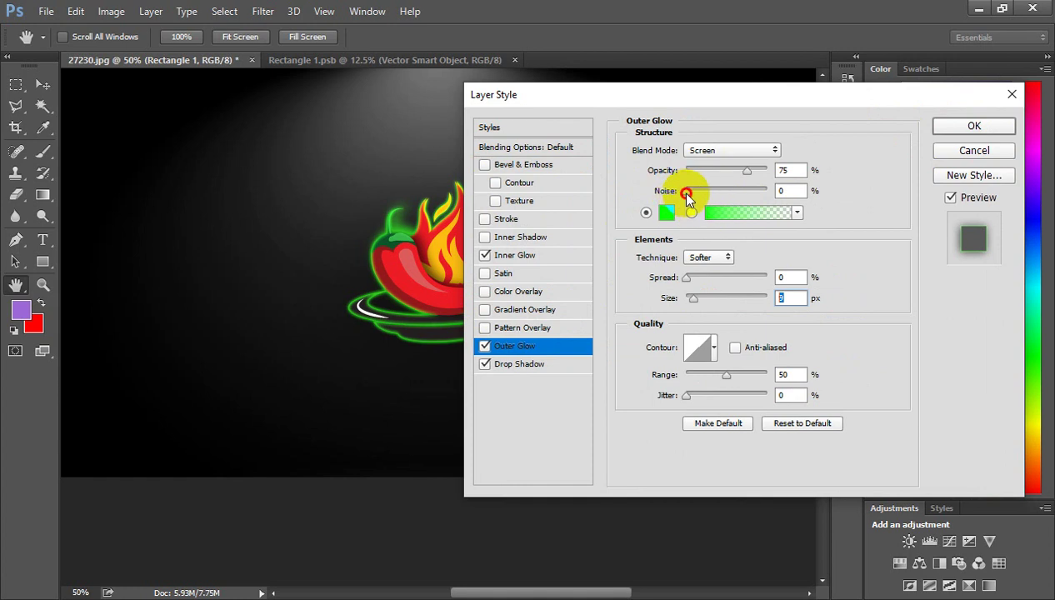
# Step: Set the outer glow's Noise to 0% and Opacity to 100%, and apply the style
pyautogui.moveTo(686, 191); pyautogui.dragTo(735, 191)
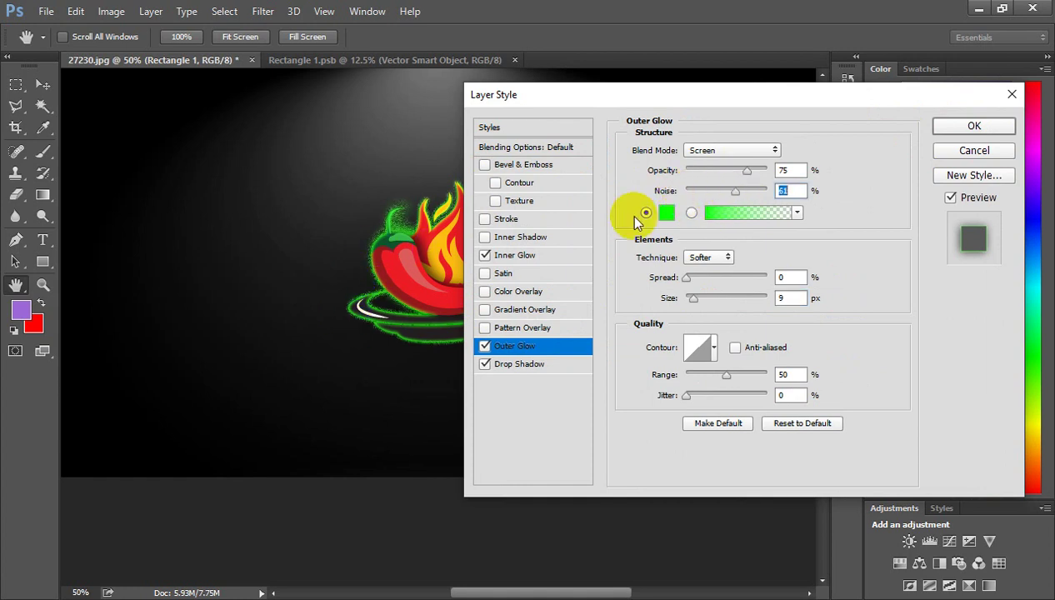
pyautogui.moveTo(736, 191); pyautogui.dragTo(630, 202)
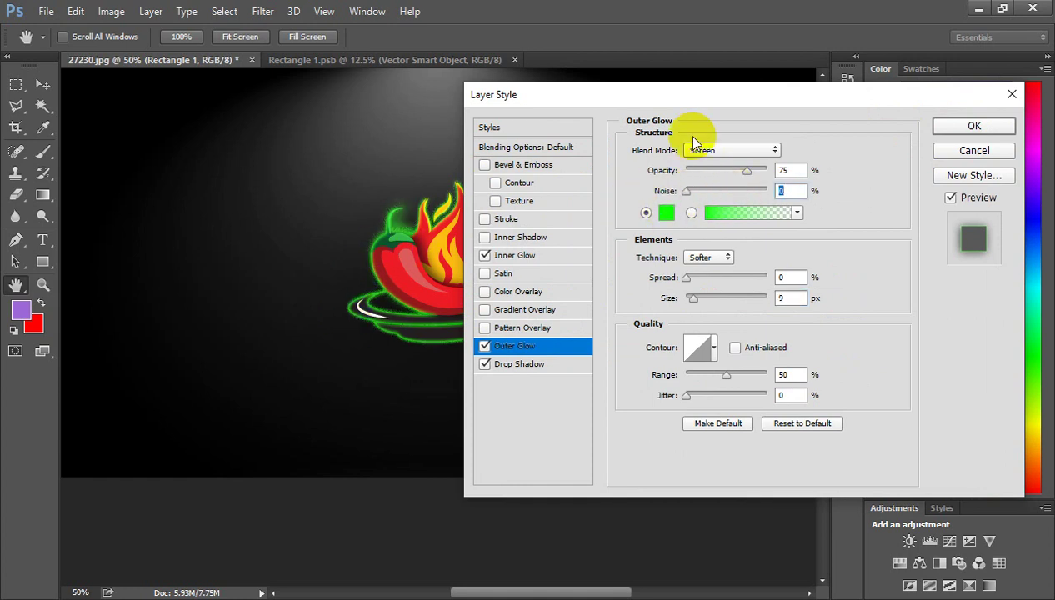
pyautogui.moveTo(692, 105); pyautogui.dragTo(787, 107)
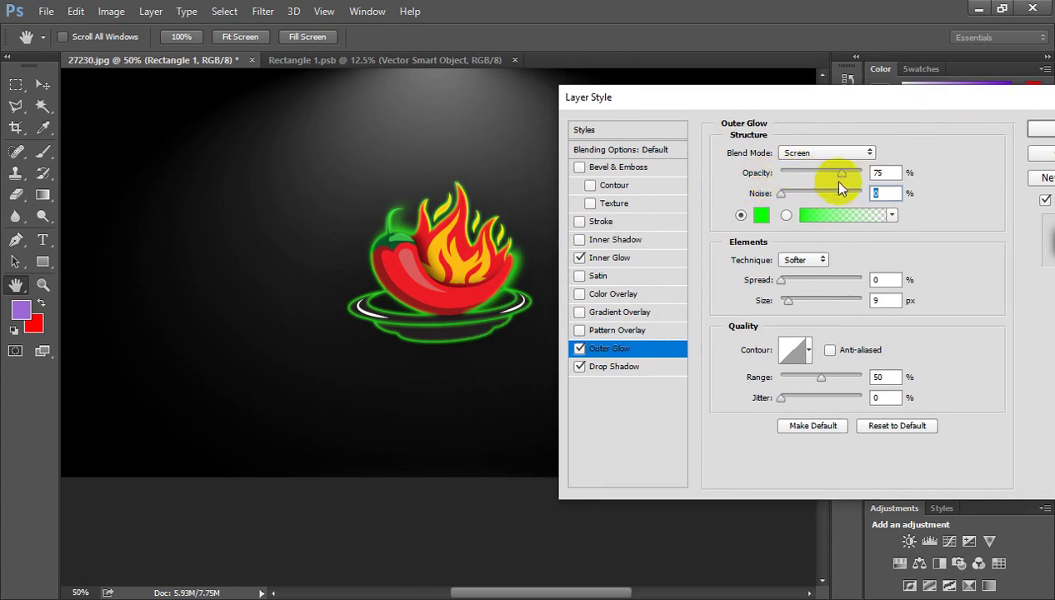
pyautogui.moveTo(843, 178); pyautogui.dragTo(886, 171)
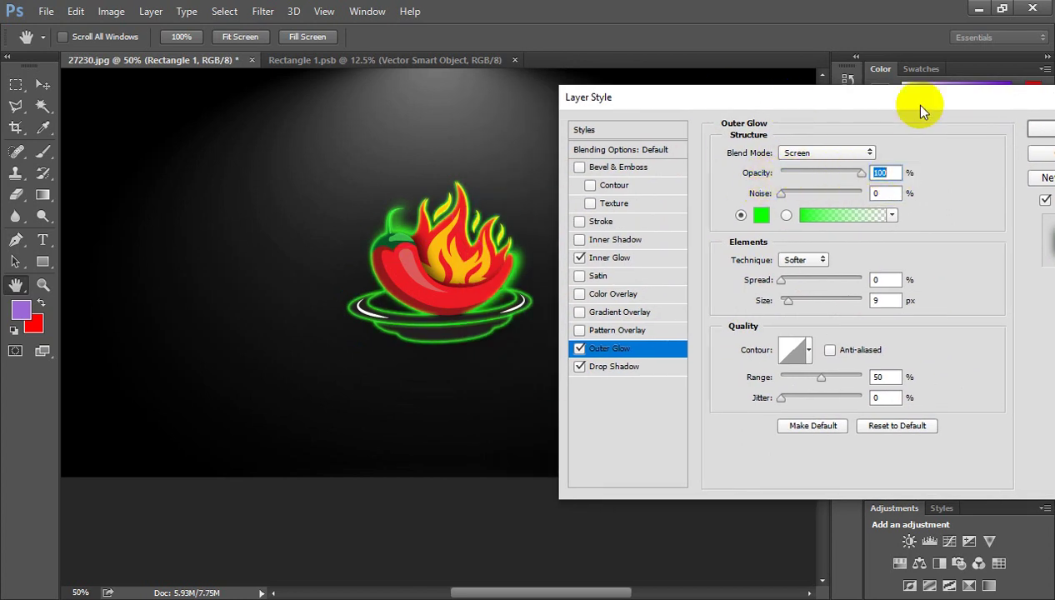
pyautogui.moveTo(951, 110); pyautogui.dragTo(825, 153)
pyautogui.click(942, 169)
pyautogui.press('c')
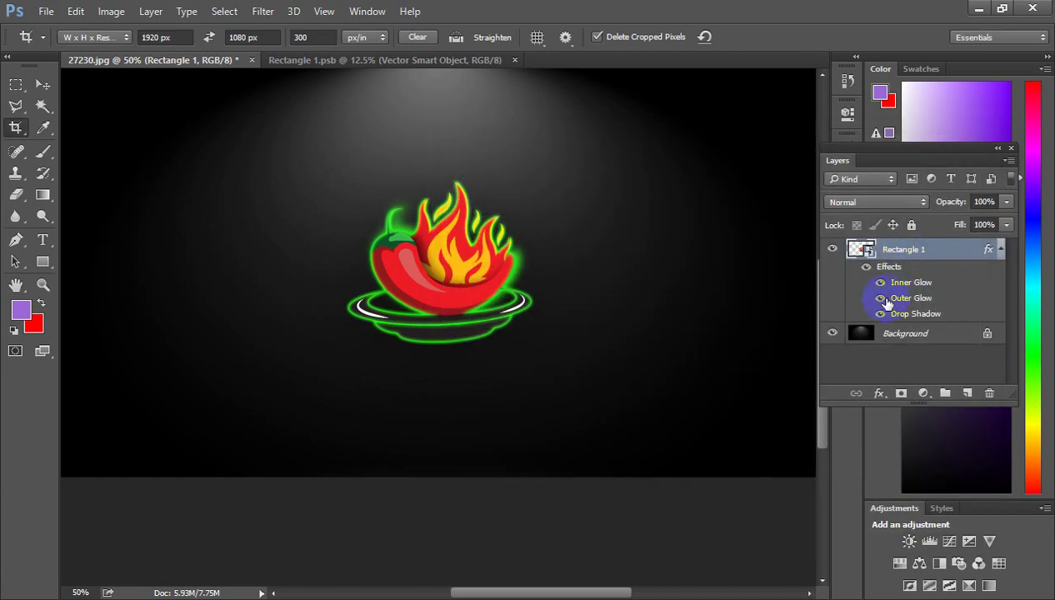
# Step: Enlarge the chili artwork in Rectangle 1.psb to about 59.99% × 66.09% and save it
pyautogui.click(389, 61)
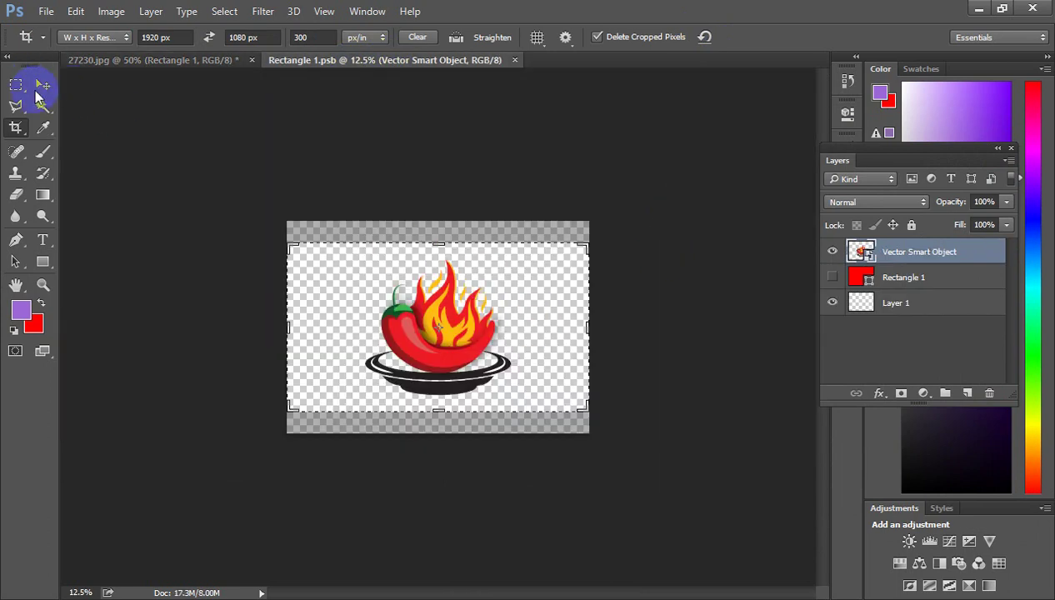
pyautogui.press('v')
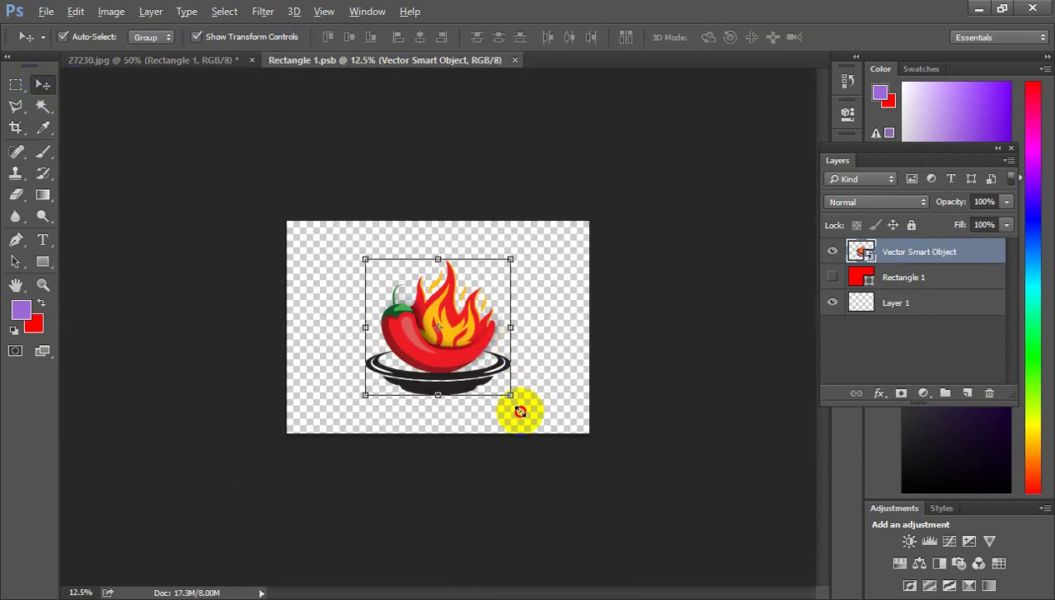
pyautogui.moveTo(521, 411); pyautogui.dragTo(541, 433)
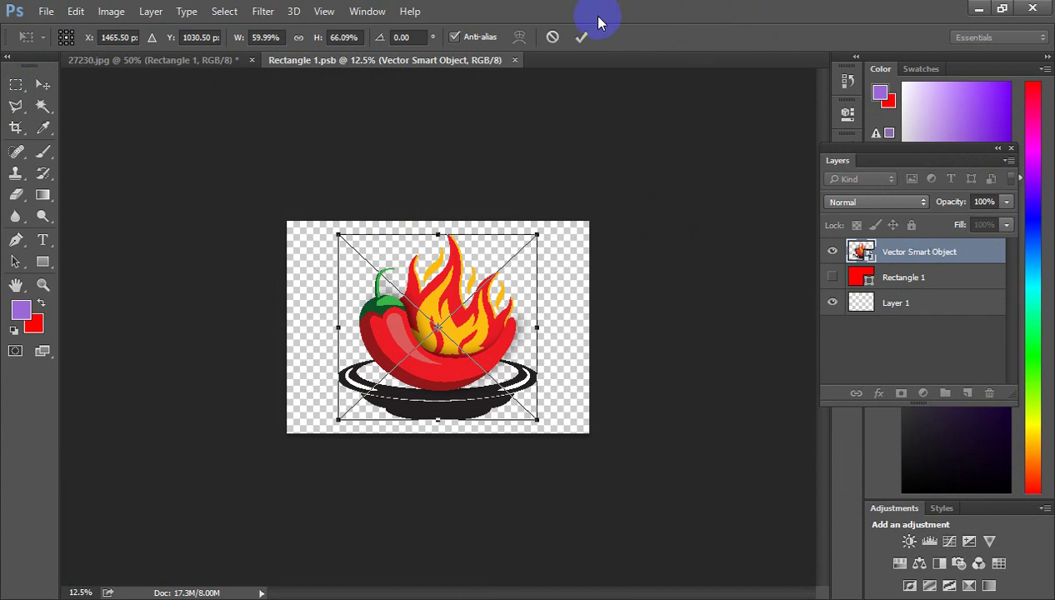
pyautogui.click(581, 37)
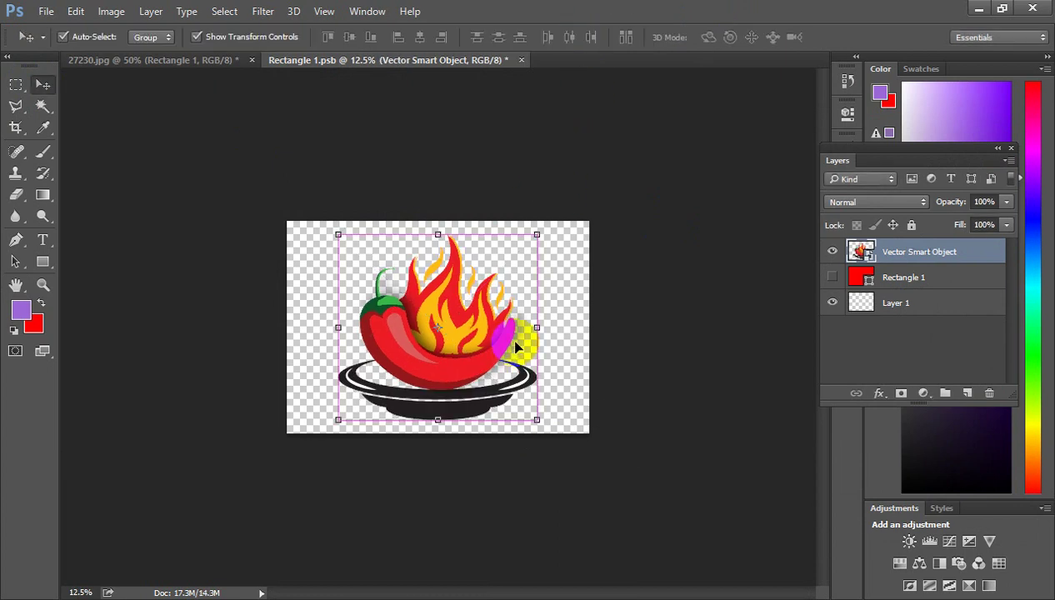
pyautogui.hotkey('ctrl', 's')
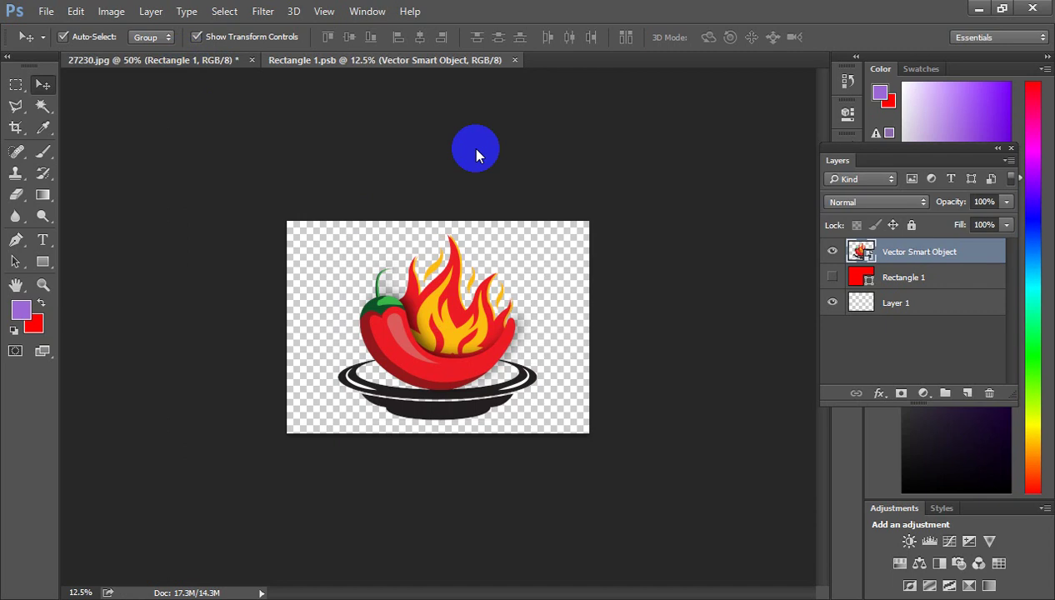
pyautogui.hotkey('ctrl', 'Tab')
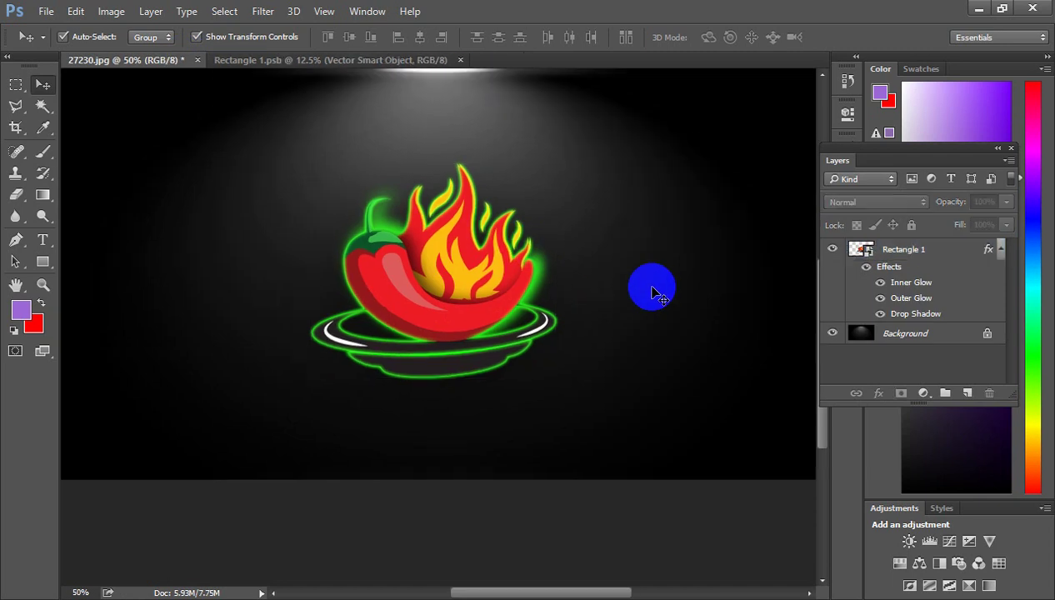
# Step: Zoom in on the logo and toggle its layer effects off and on to compare
pyautogui.hotkey('ctrl', '-')
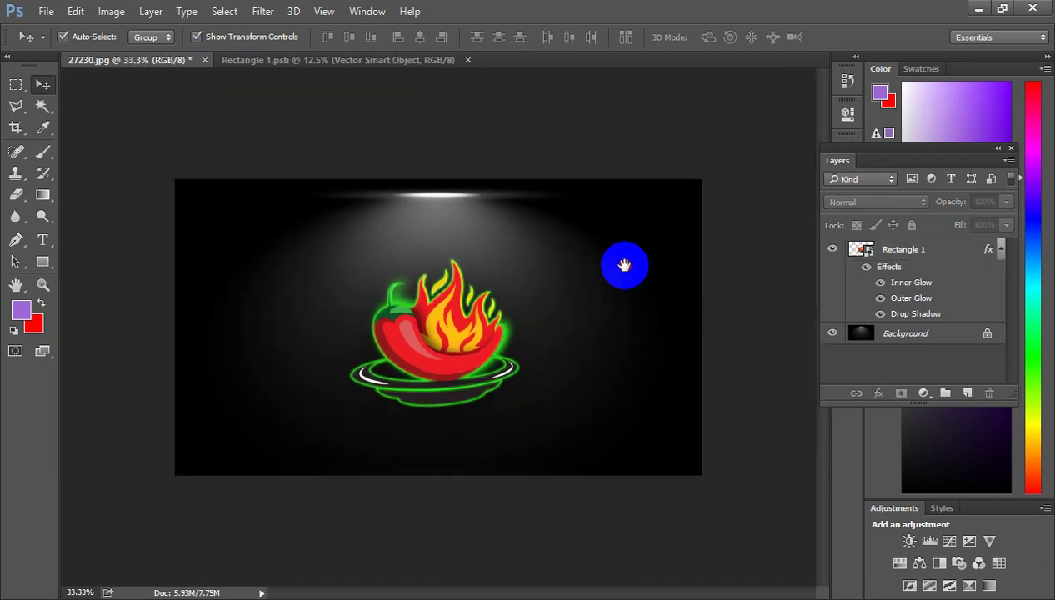
pyautogui.hotkey('ctrl', '+')
pyautogui.moveTo(447, 388)
pyautogui.mouseDown()
pyautogui.moveTo(572, 290)
pyautogui.moveTo(596, 305)
pyautogui.mouseUp()
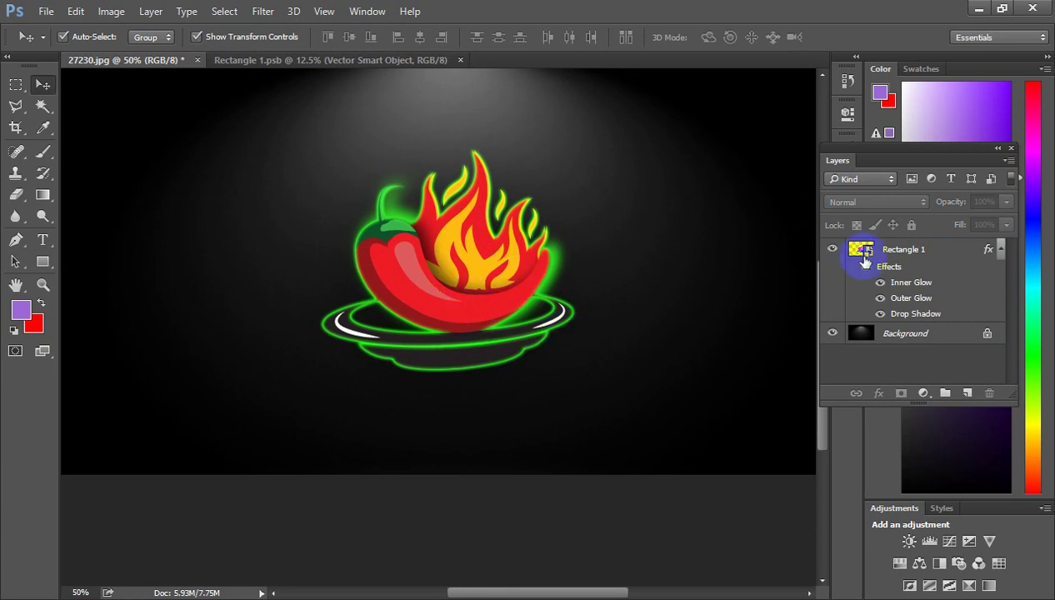
pyautogui.click(865, 270)
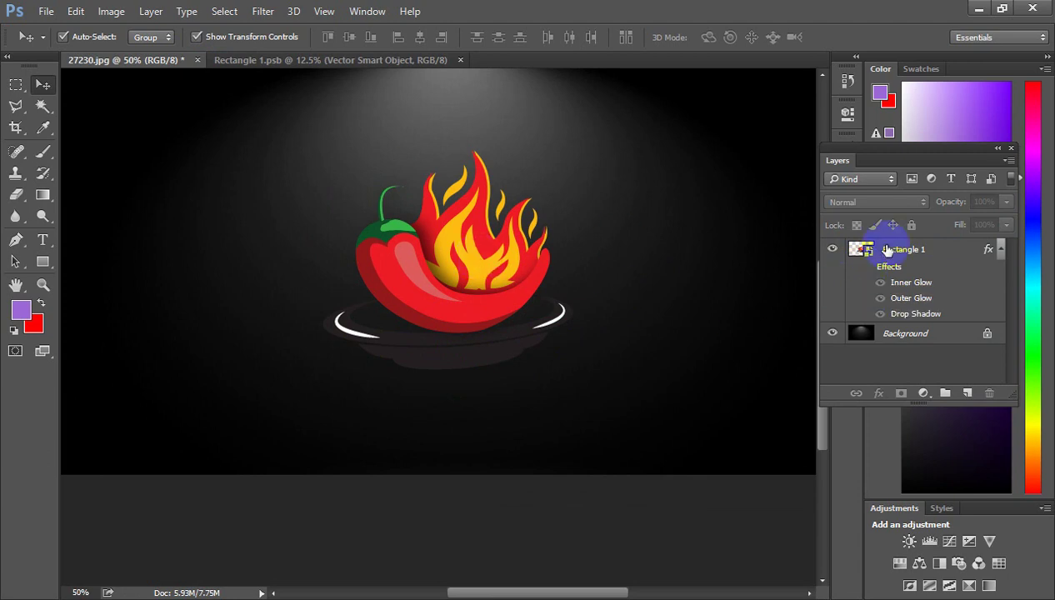
pyautogui.click(867, 269)
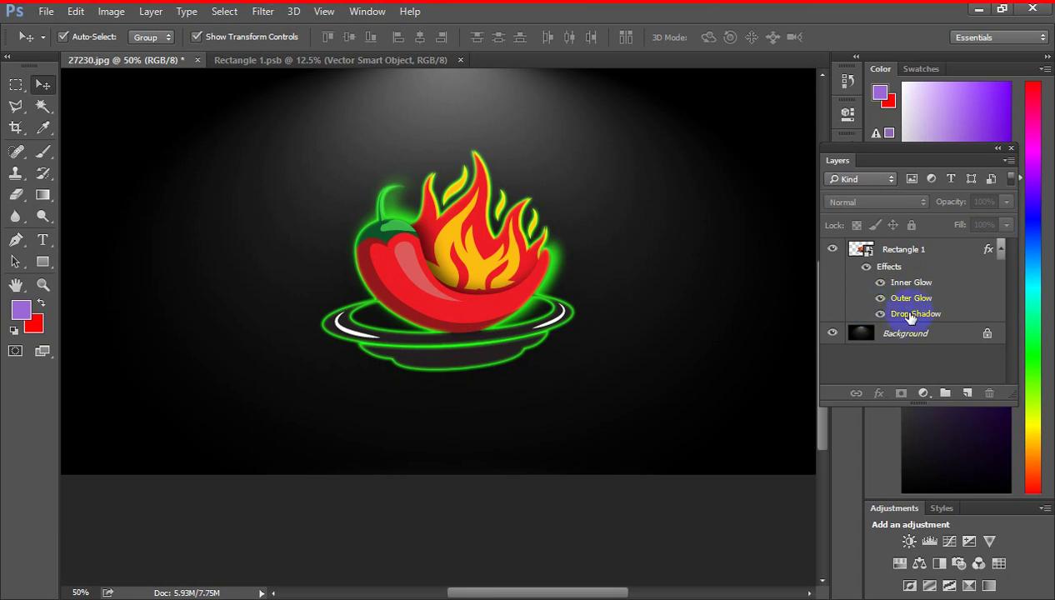
# Step: Open the logo's Layer Style showing its Drop Shadow settings
pyautogui.doubleClick(910, 317)
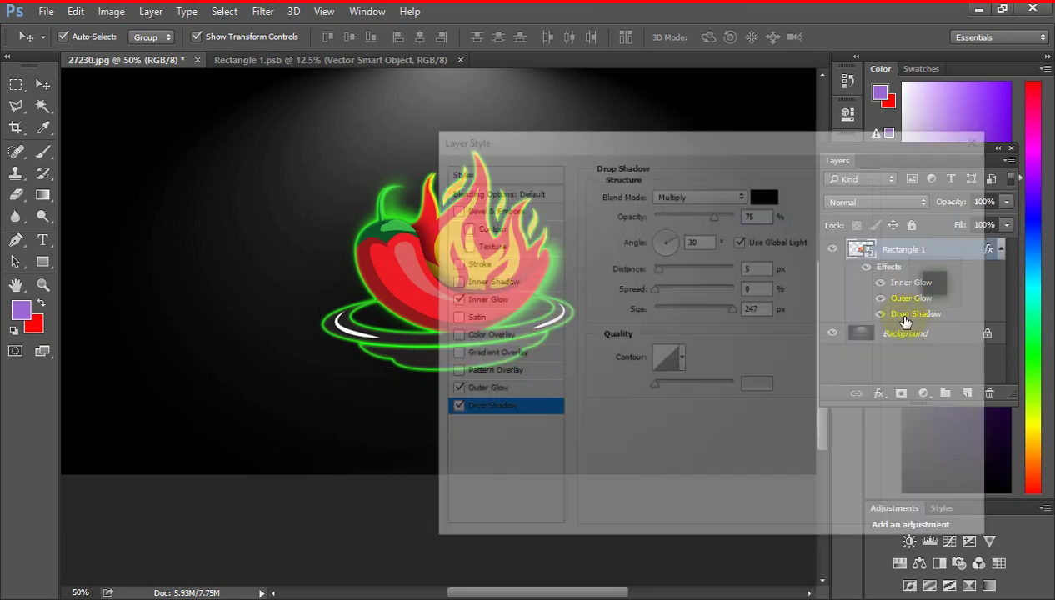
pyautogui.moveTo(718, 146); pyautogui.dragTo(695, 90)
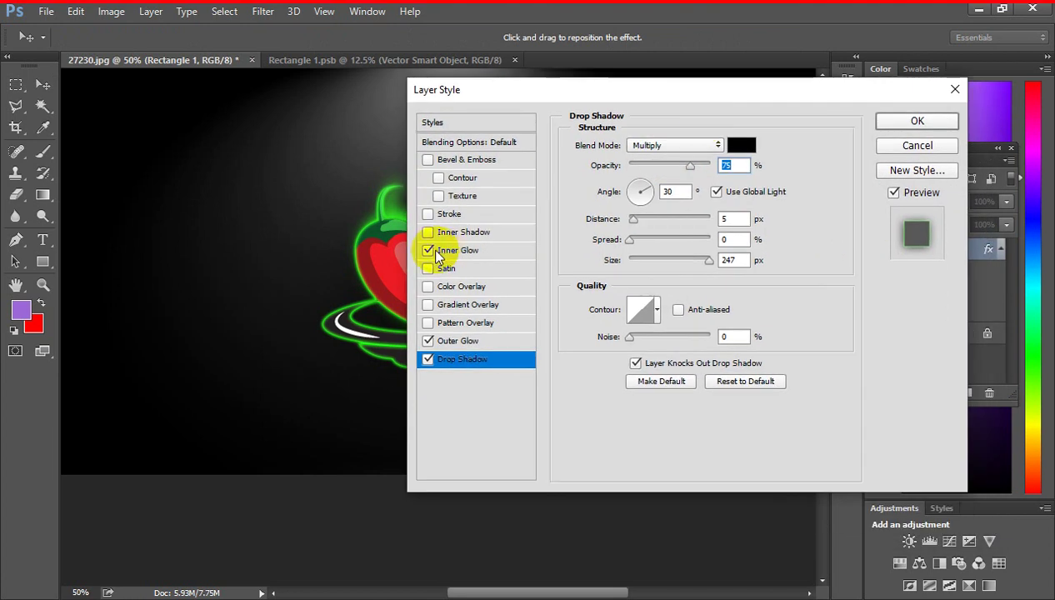
pyautogui.moveTo(606, 91); pyautogui.dragTo(708, 99)
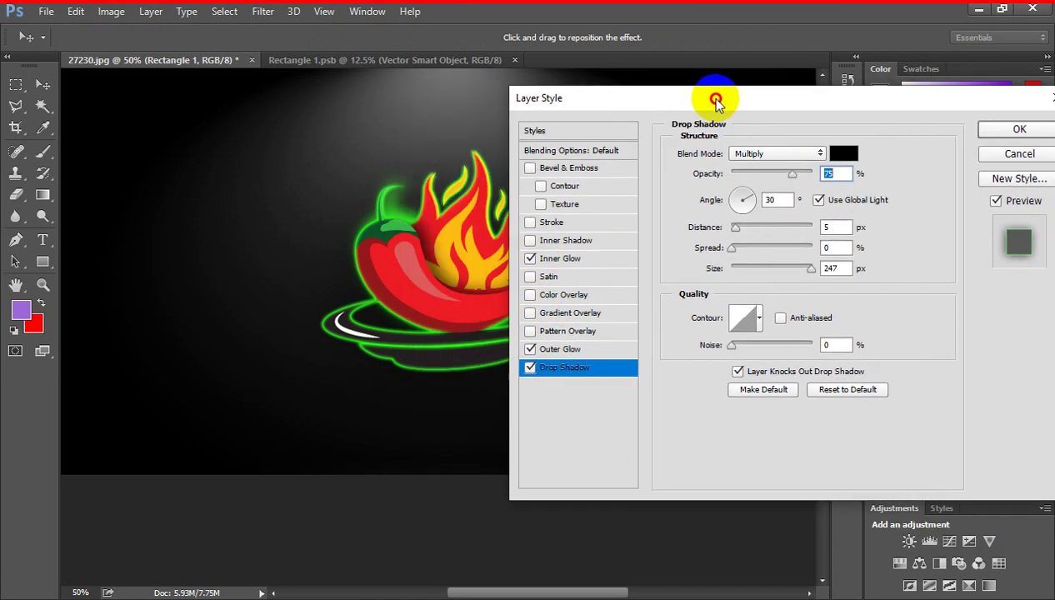
# Step: Try a white 1 px stroke on the logo, remove it, then enable Bevel & Emboss Texture
pyautogui.click(537, 222)
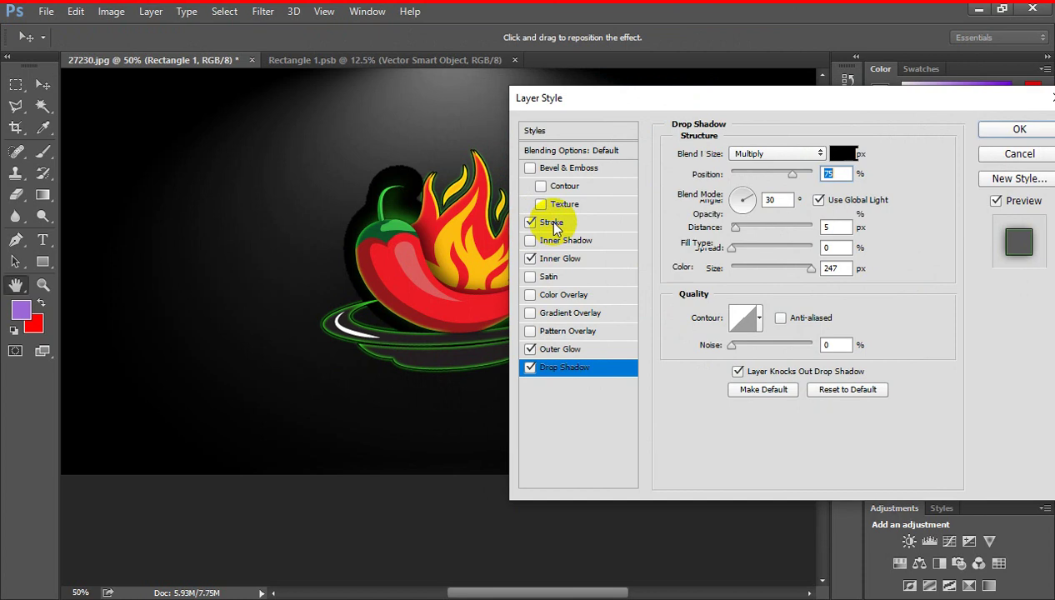
pyautogui.click(548, 220)
pyautogui.click(712, 269)
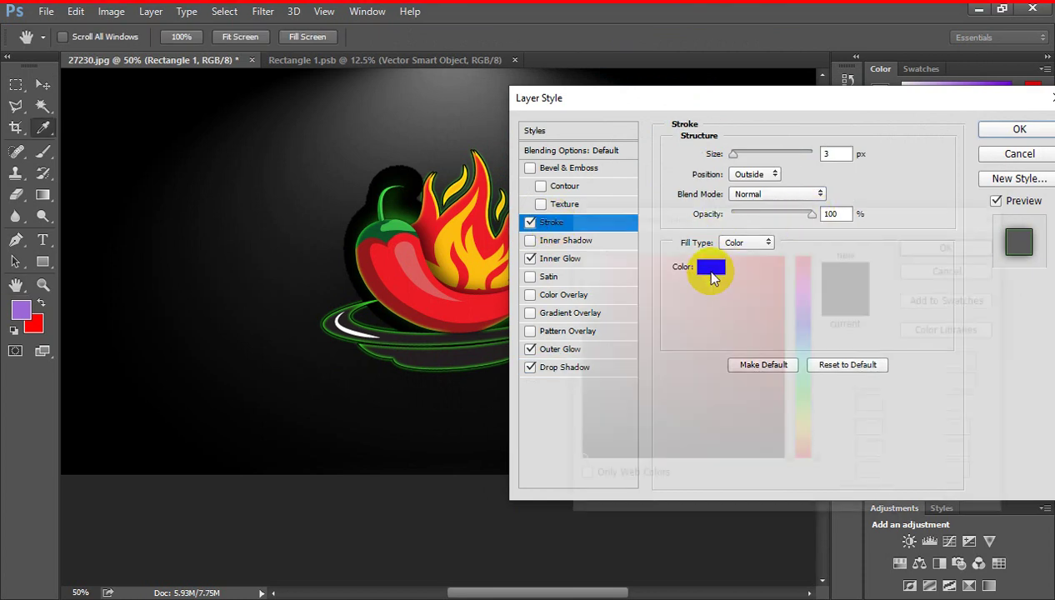
pyautogui.click(546, 214)
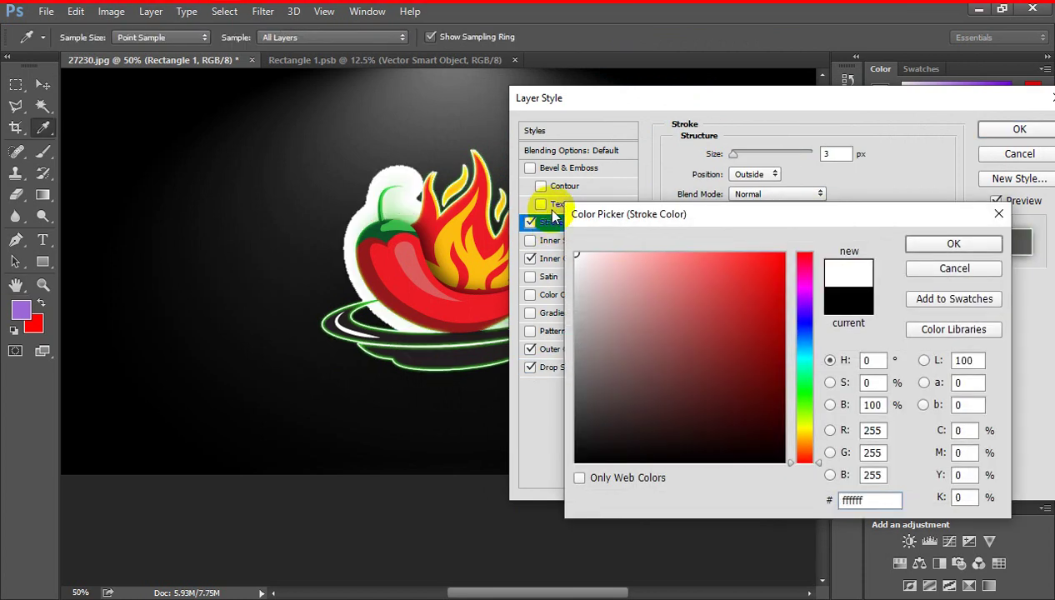
pyautogui.click(927, 238)
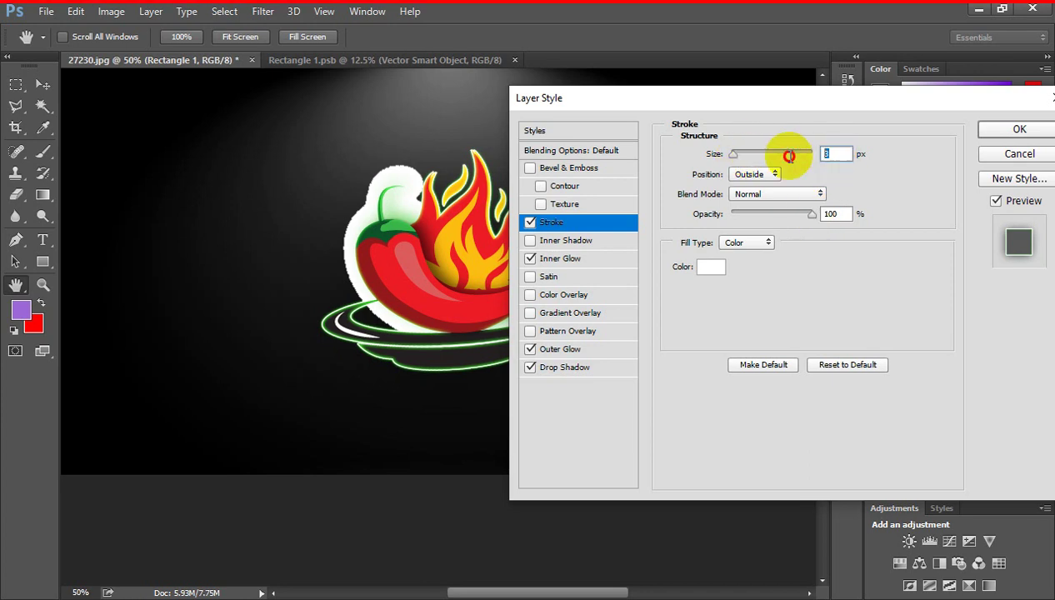
pyautogui.press('Down')
pyautogui.press('Down')
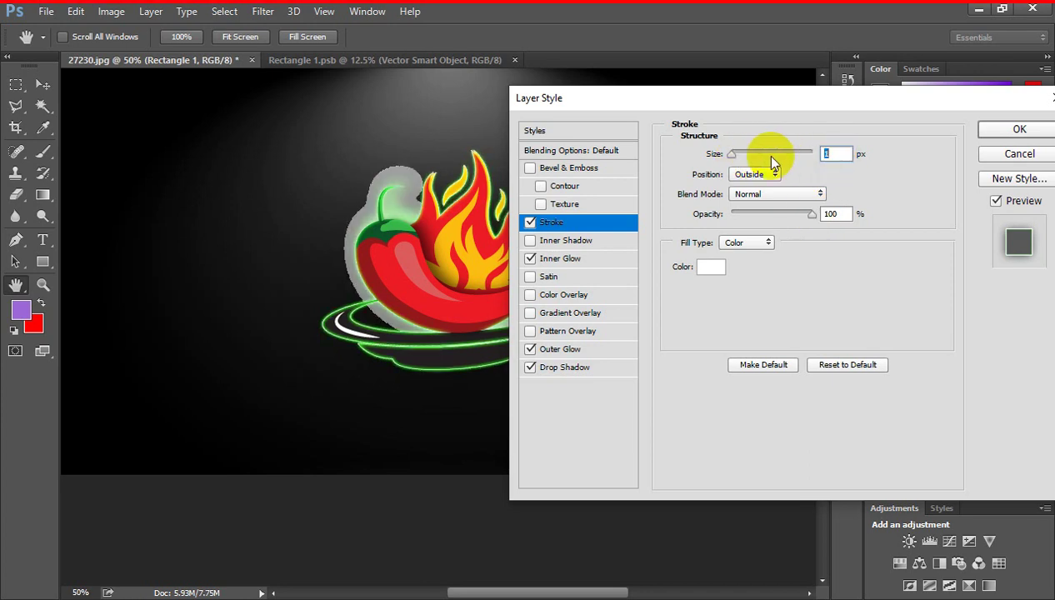
pyautogui.click(530, 221)
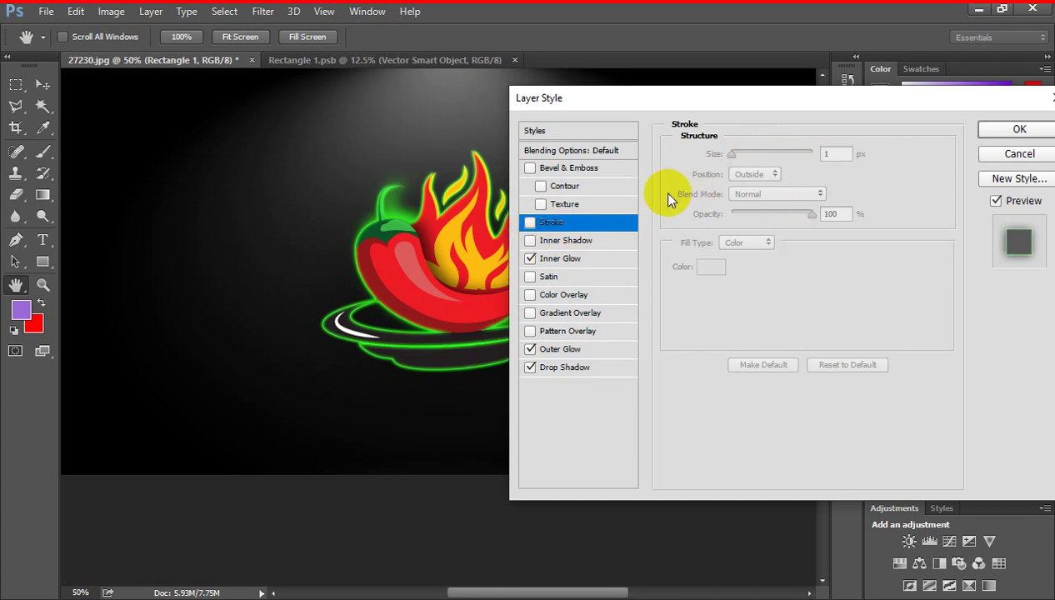
pyautogui.click(542, 205)
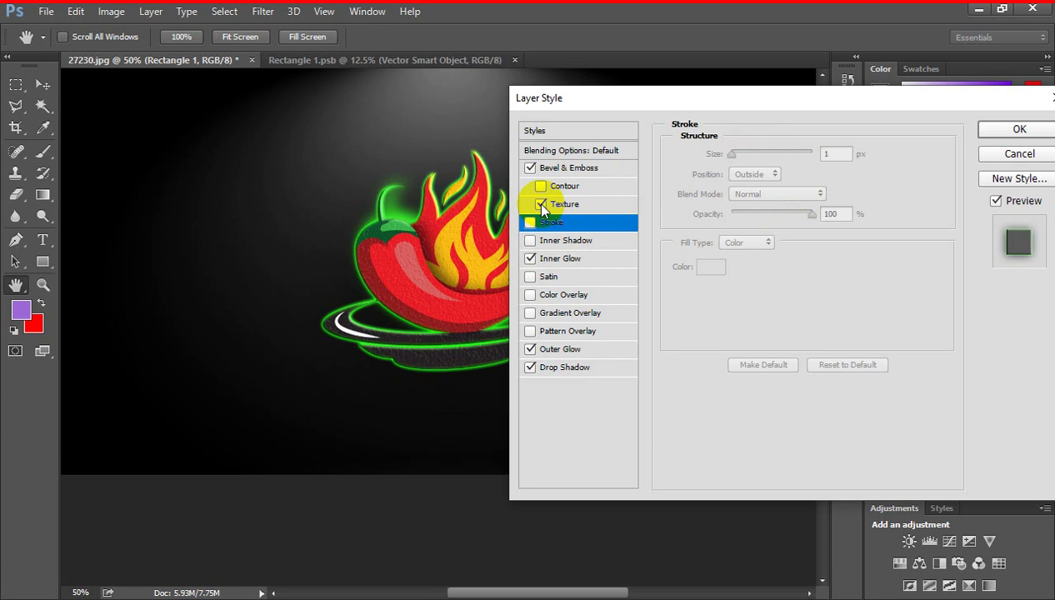
# Step: Set the bevel texture to 1% scale and -79% depth with Invert turned on
pyautogui.moveTo(667, 111); pyautogui.dragTo(776, 124)
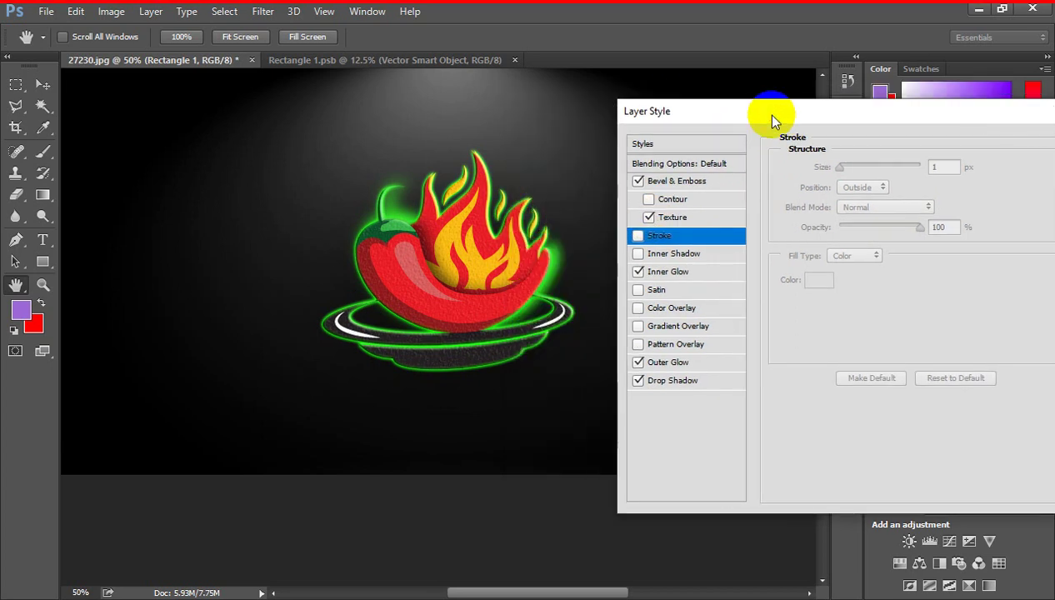
pyautogui.click(667, 217)
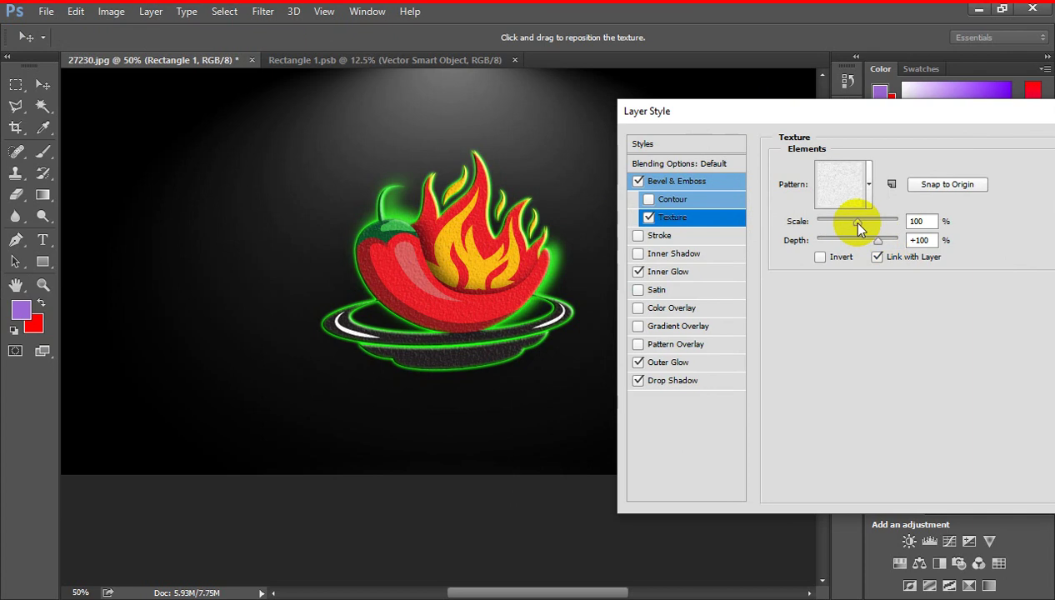
pyautogui.moveTo(858, 223)
pyautogui.mouseDown()
pyautogui.moveTo(915, 236)
pyautogui.moveTo(790, 240)
pyautogui.mouseUp()
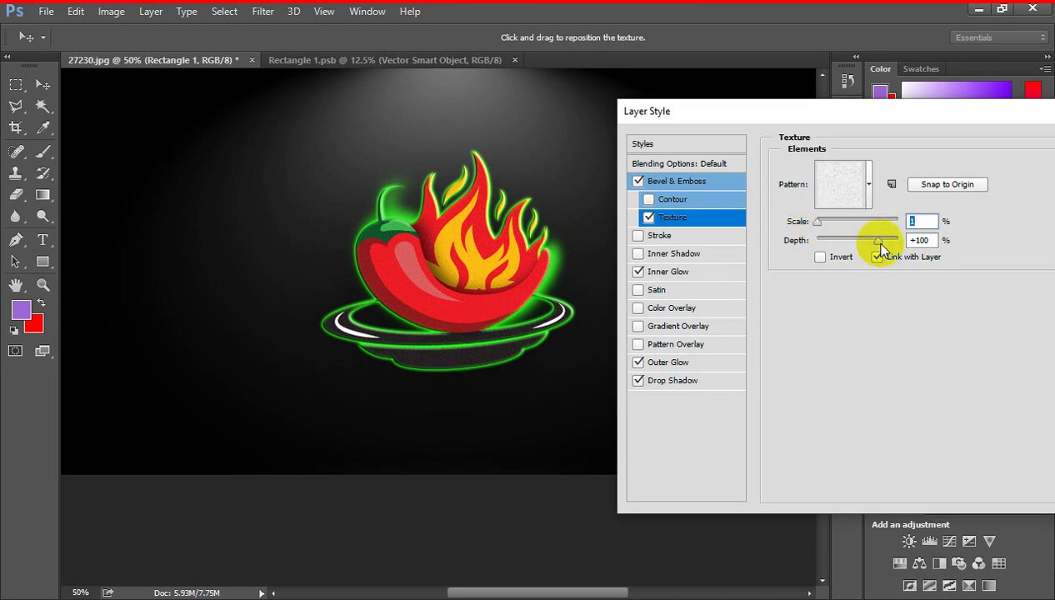
pyautogui.moveTo(881, 243)
pyautogui.mouseDown()
pyautogui.moveTo(834, 246)
pyautogui.moveTo(901, 241)
pyautogui.moveTo(842, 242)
pyautogui.mouseUp()
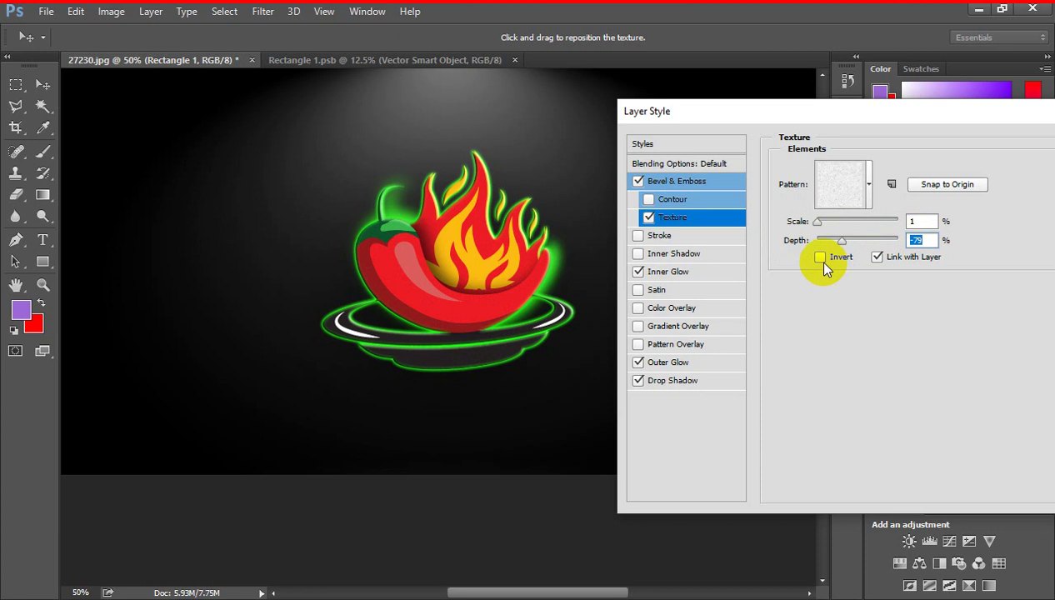
pyautogui.click(820, 259)
pyautogui.click(819, 259)
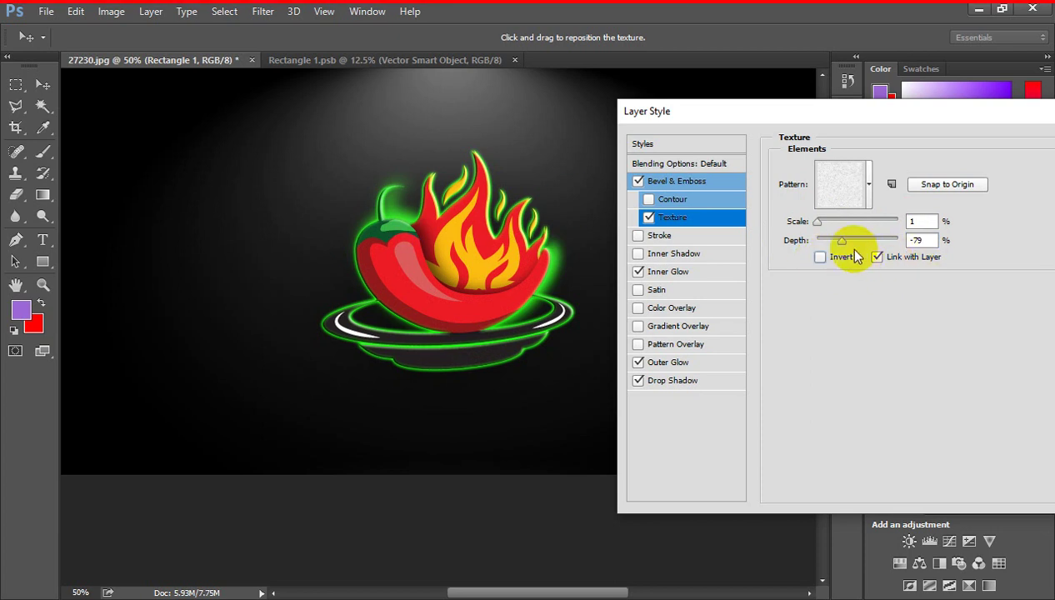
pyautogui.click(821, 258)
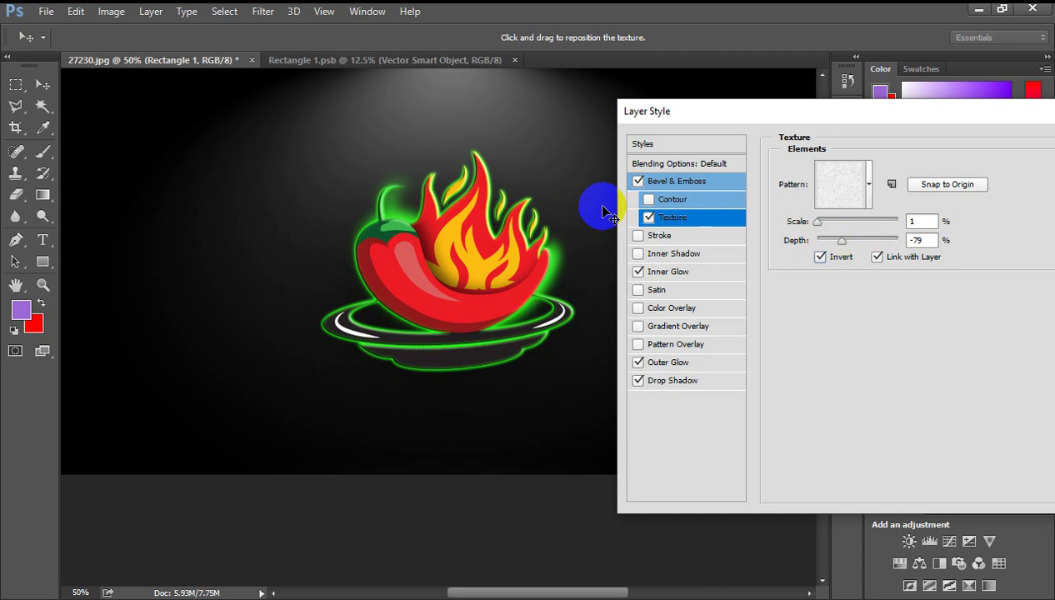
# Step: Toggle the bevel texture off and on to compare, leaving it enabled
pyautogui.click(639, 181)
pyautogui.click(648, 219)
pyautogui.press('space')
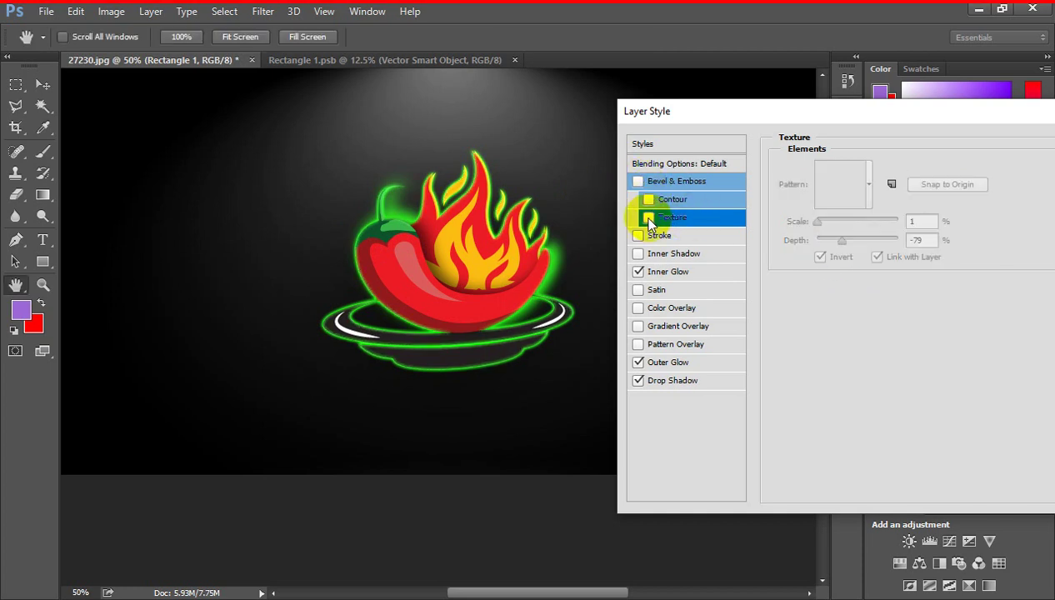
pyautogui.click(650, 219)
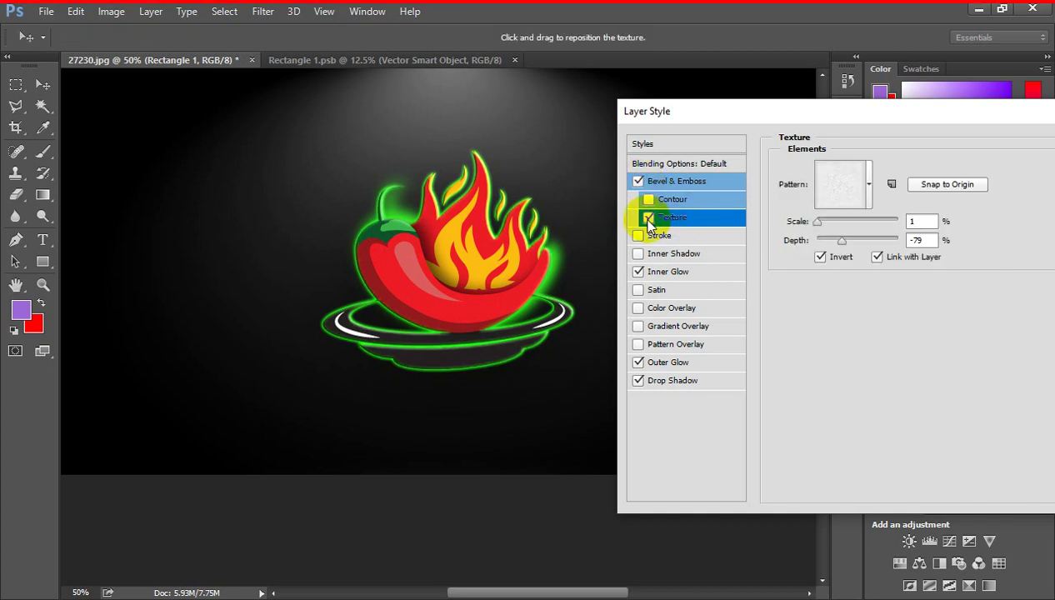
pyautogui.click(649, 219)
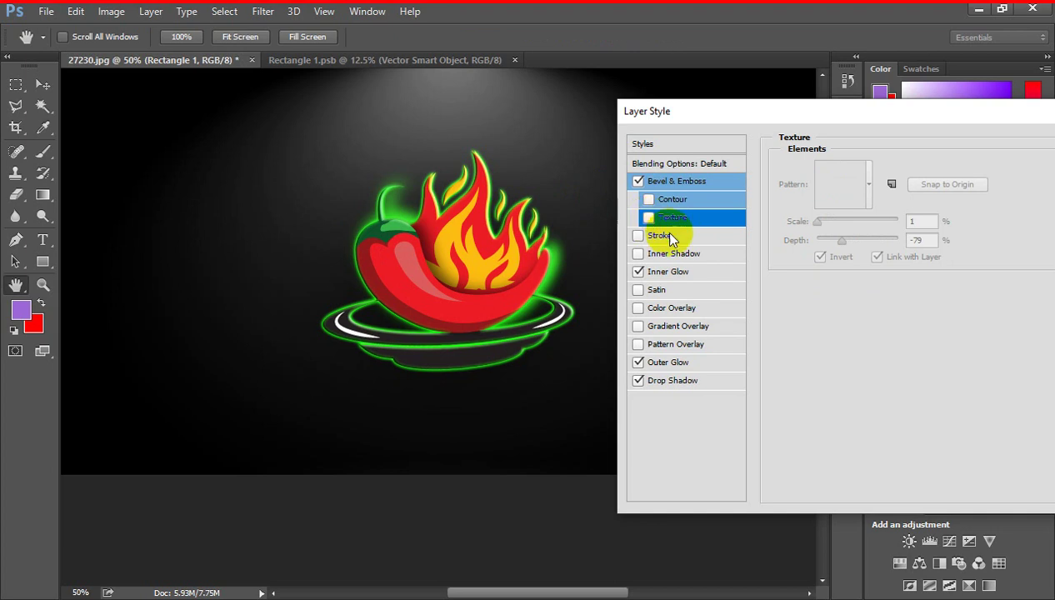
pyautogui.click(648, 219)
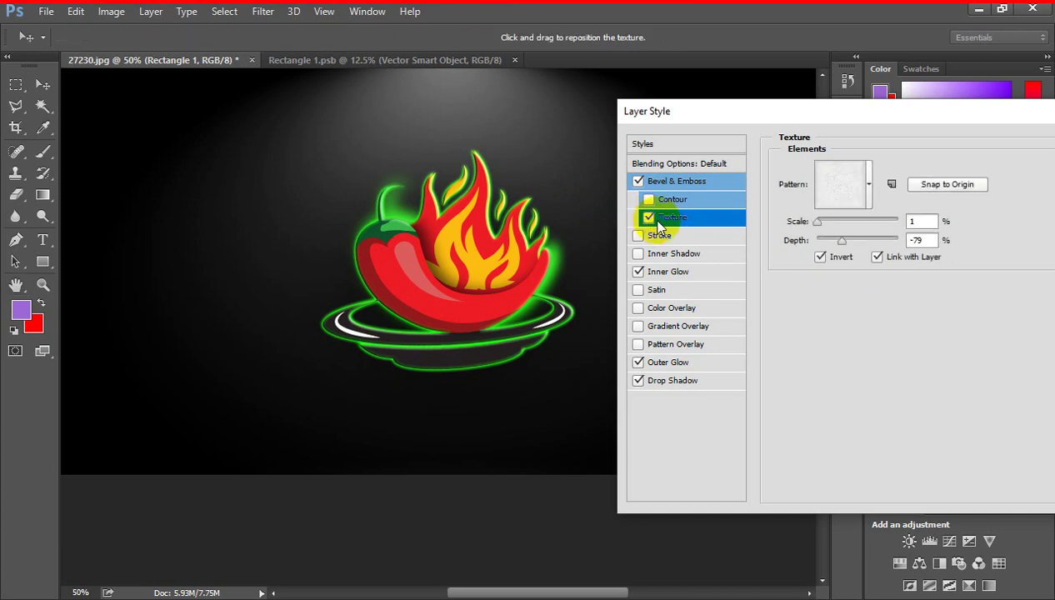
pyautogui.click(649, 220)
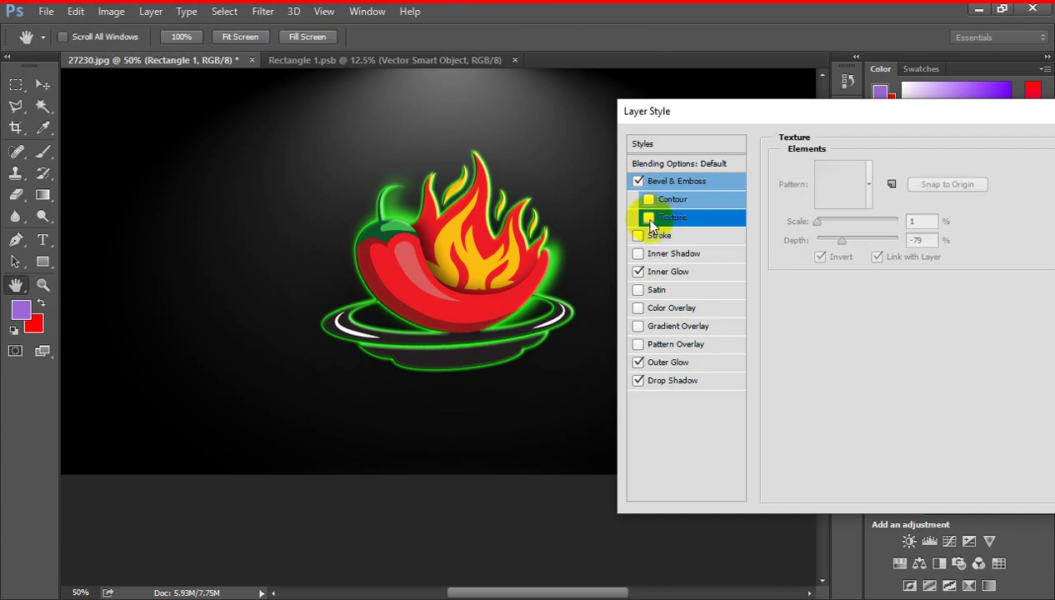
pyautogui.click(650, 219)
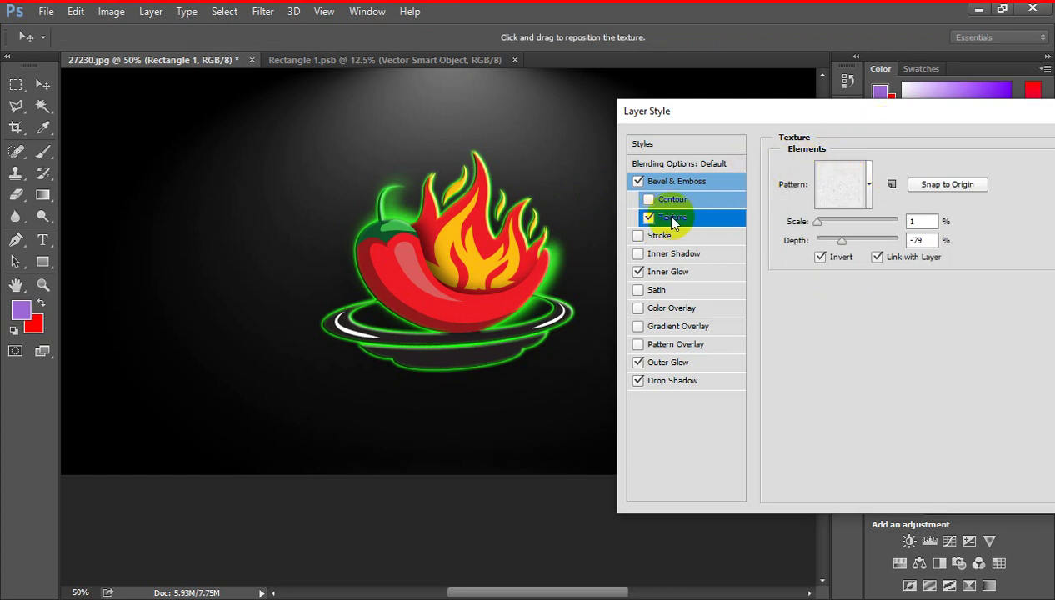
# Step: Add a Contour to the bevel, trying and then removing Stroke and Inner Shadow
pyautogui.click(649, 199)
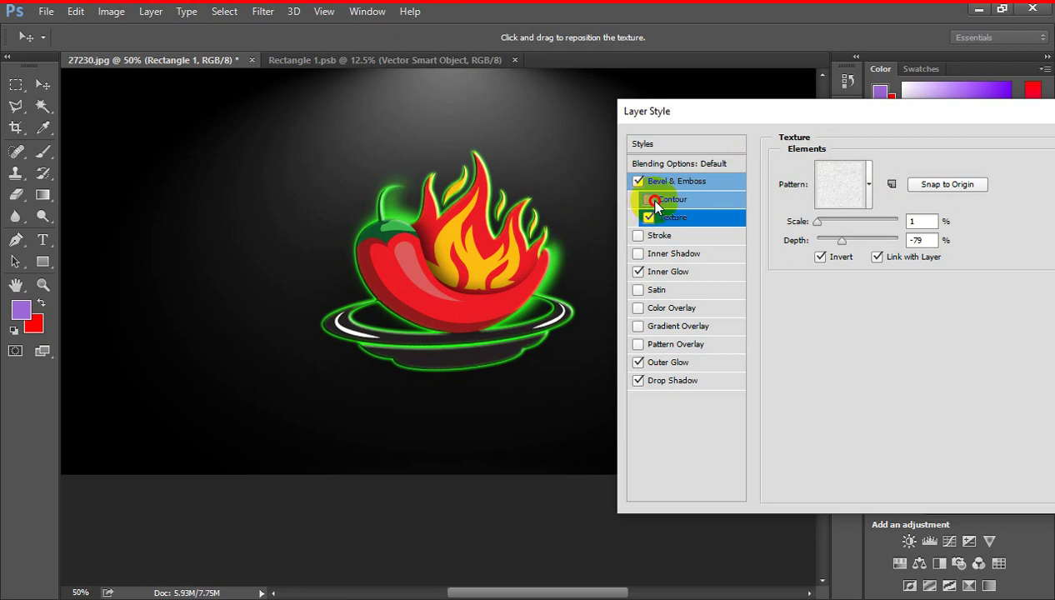
pyautogui.click(648, 200)
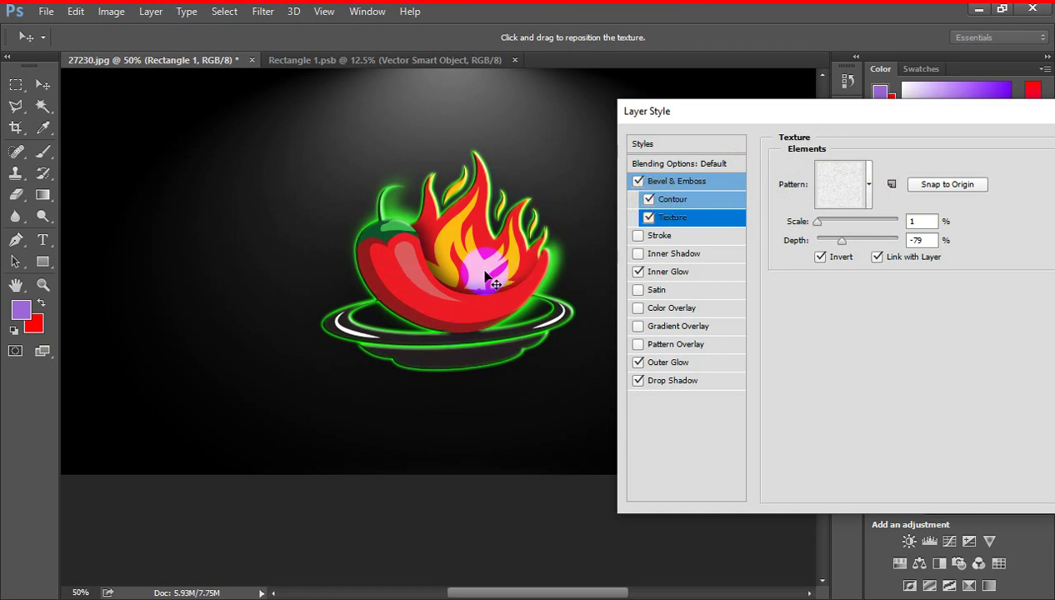
pyautogui.click(638, 236)
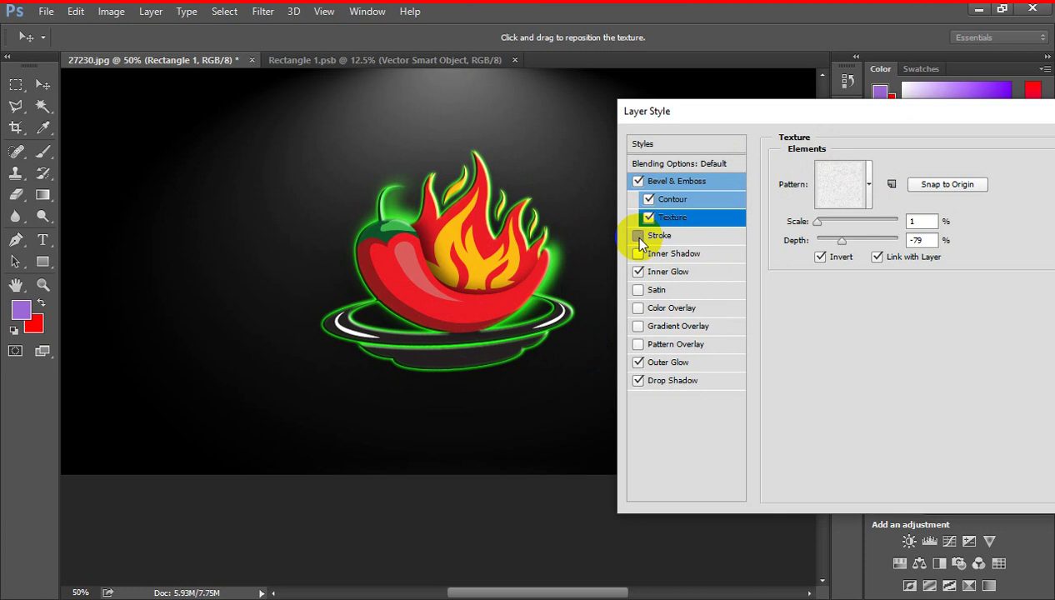
pyautogui.click(639, 236)
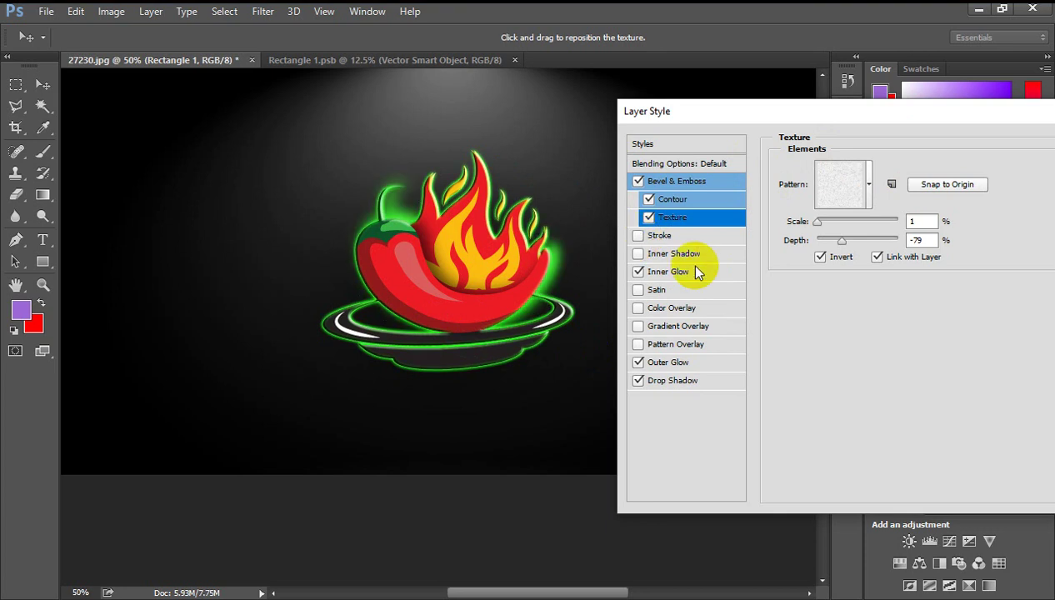
pyautogui.click(638, 254)
pyautogui.click(638, 255)
pyautogui.click(638, 254)
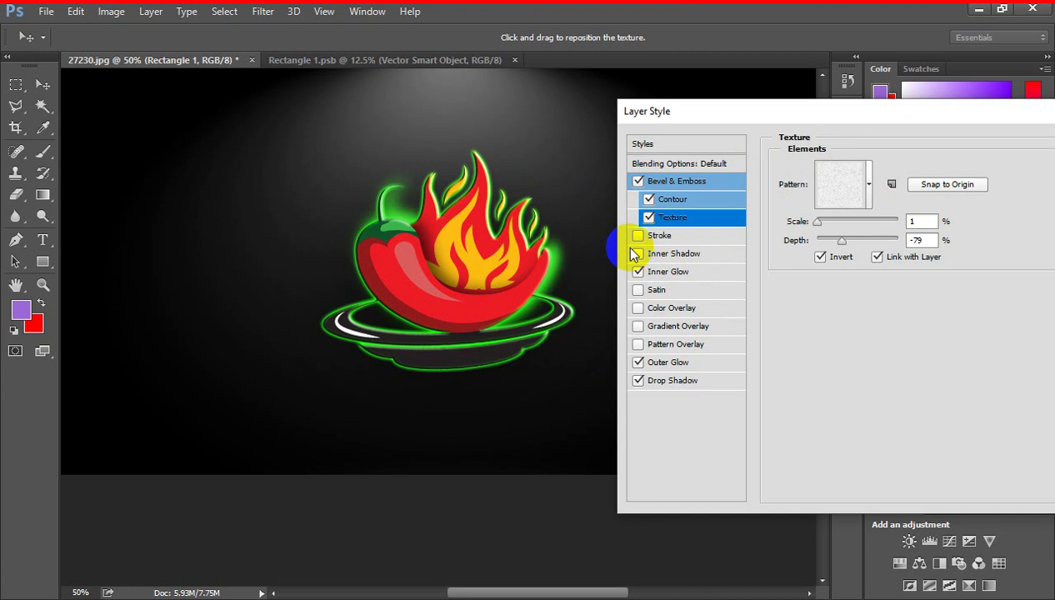
# Step: Try Color, Gradient and Pattern Overlays on the logo, then remove all three
pyautogui.click(660, 307)
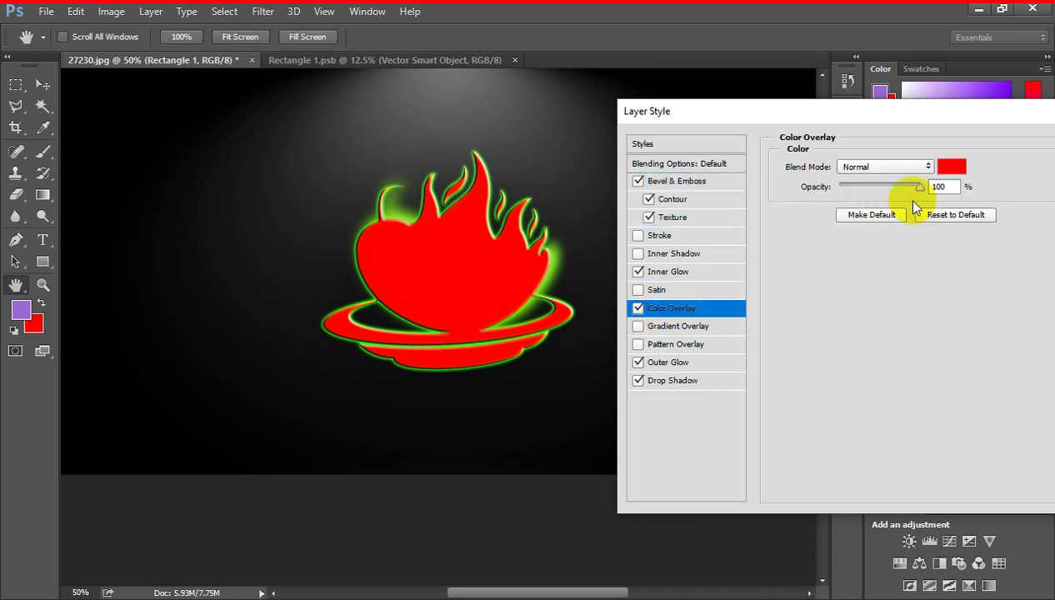
pyautogui.moveTo(919, 181); pyautogui.dragTo(850, 197)
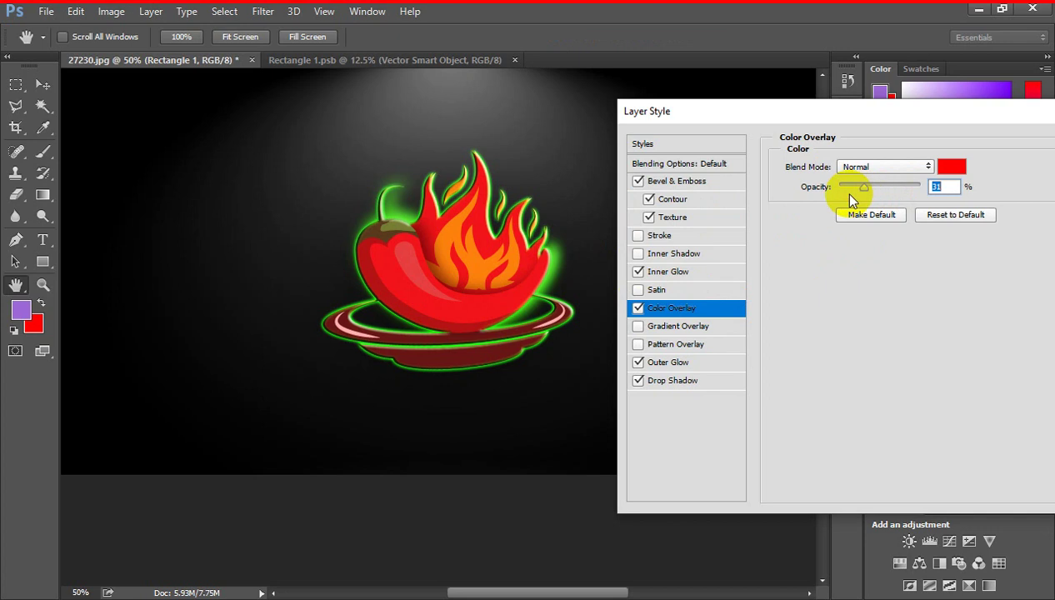
pyautogui.click(638, 308)
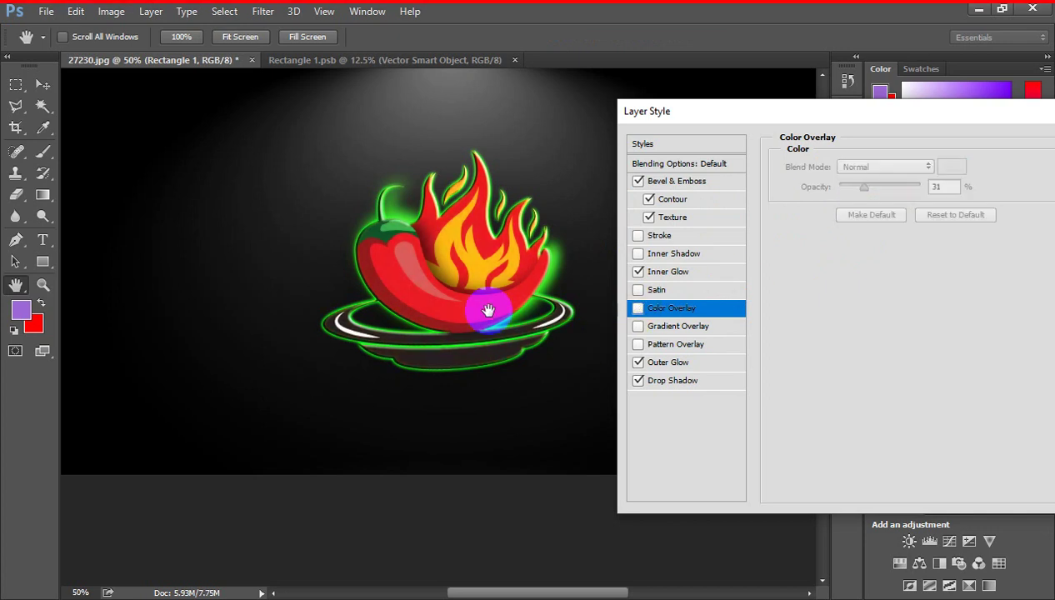
pyautogui.click(639, 327)
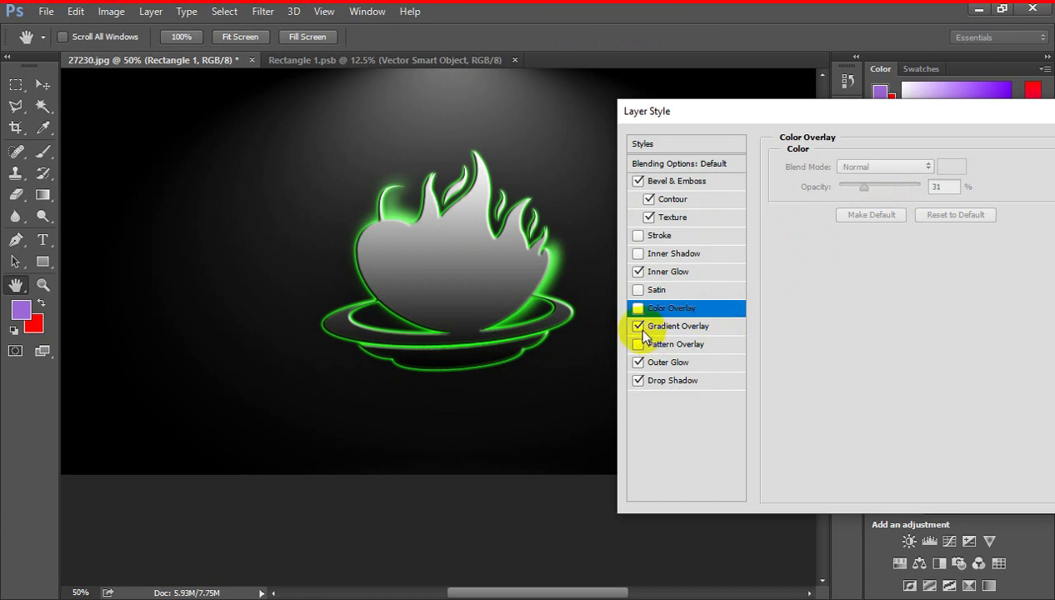
pyautogui.click(639, 327)
pyautogui.click(639, 344)
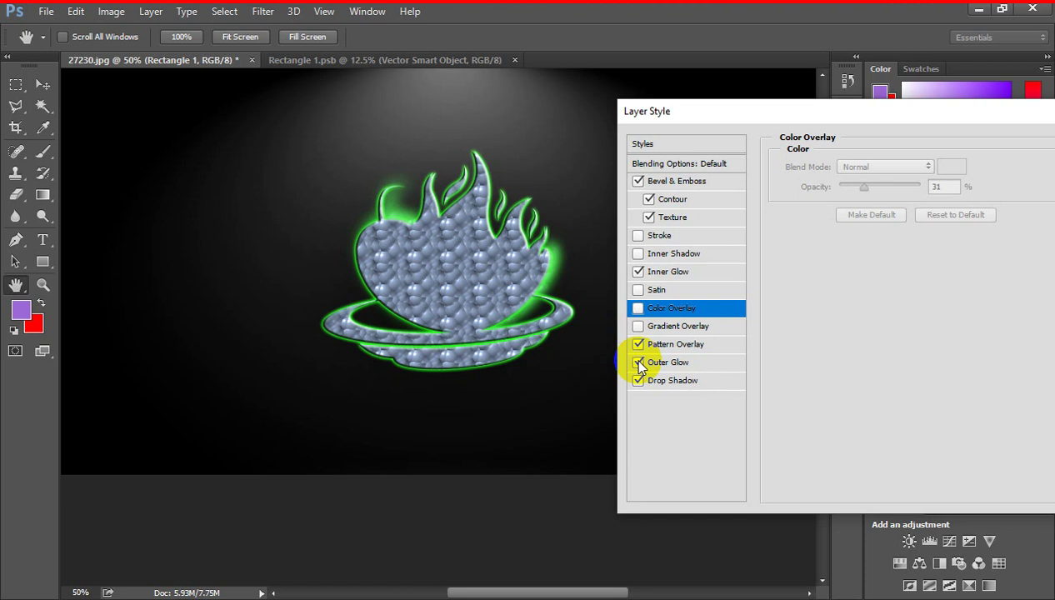
pyautogui.click(638, 344)
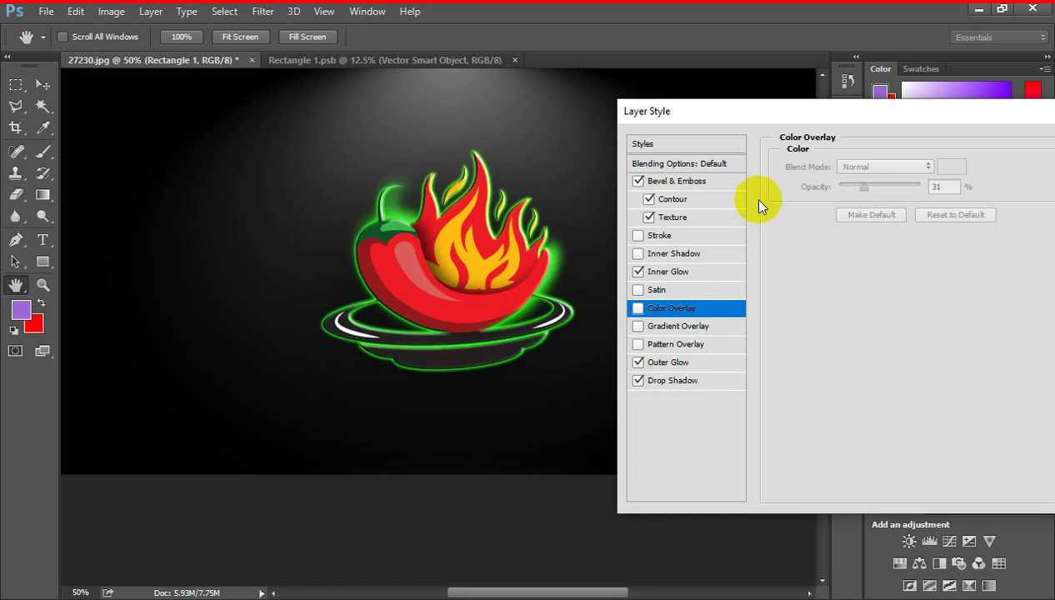
# Step: Move the Layer Style dialog into view and apply the style
pyautogui.click(854, 139)
pyautogui.moveTo(907, 123); pyautogui.dragTo(717, 176)
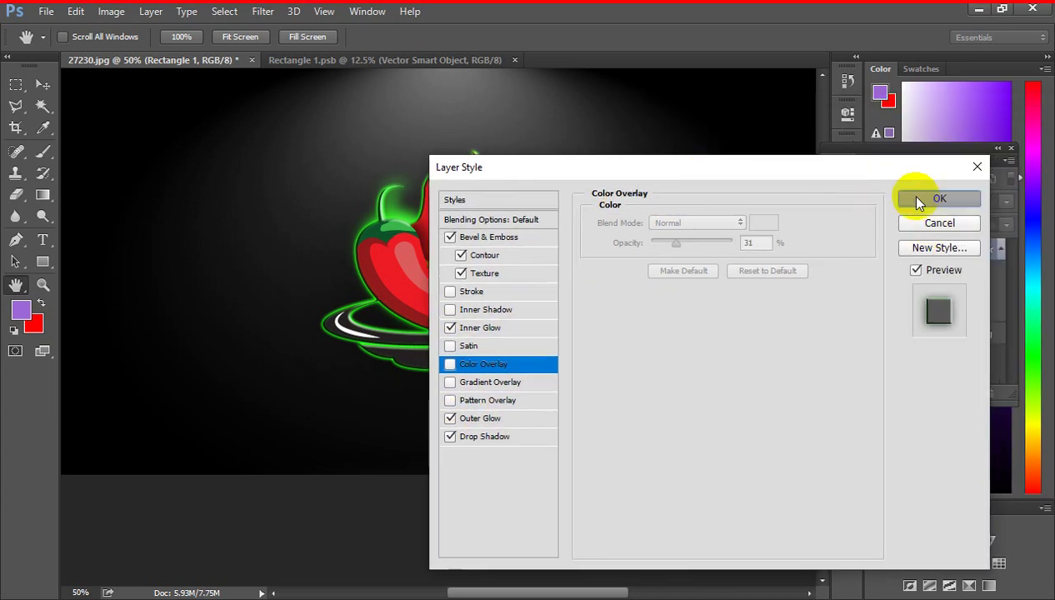
pyautogui.click(917, 198)
# Step: Rotate the chili artwork in Rectangle 1.psb by 2.8°, save, and return to 27230.jpg
pyautogui.click(697, 269)
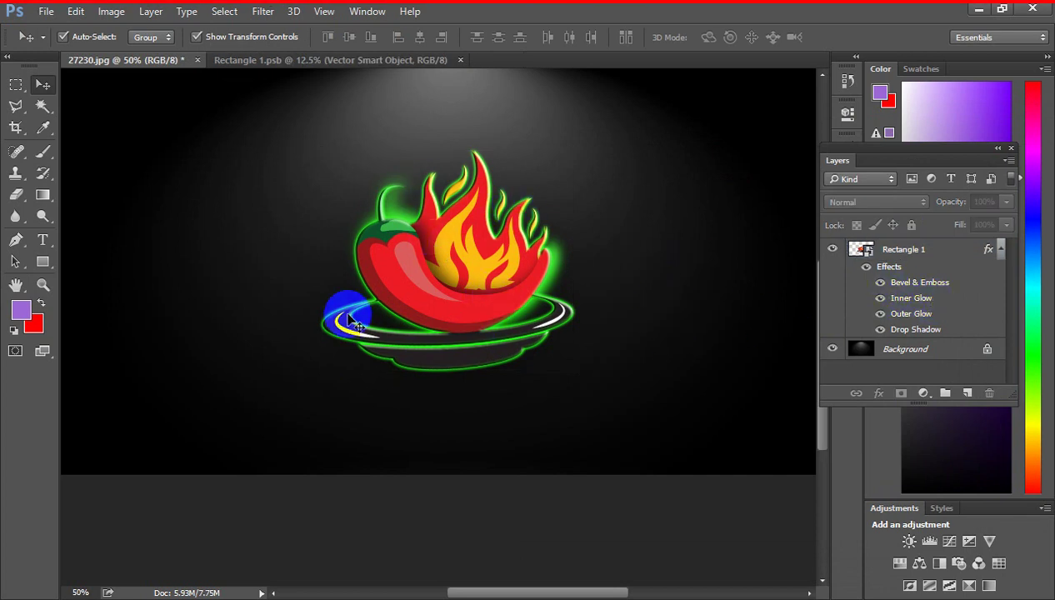
pyautogui.click(350, 62)
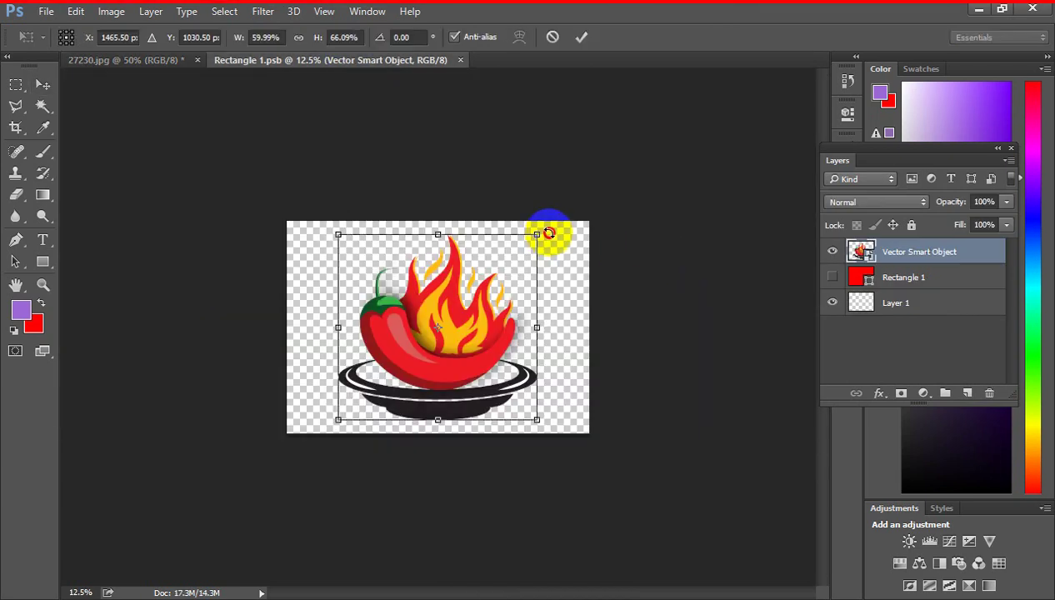
pyautogui.moveTo(549, 233); pyautogui.dragTo(547, 238)
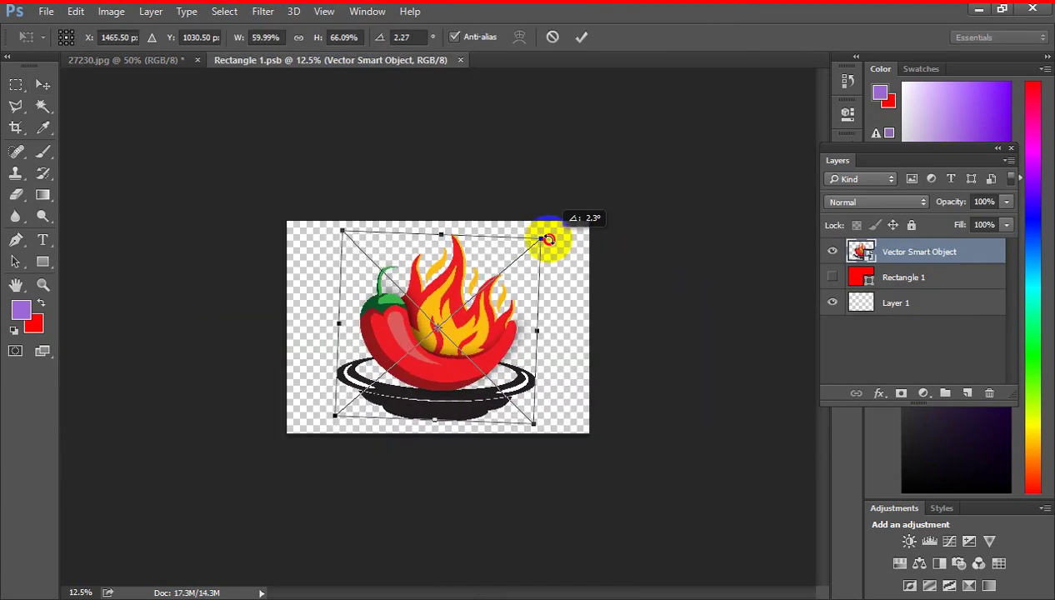
pyautogui.click(581, 39)
pyautogui.hotkey('ctrl', 's')
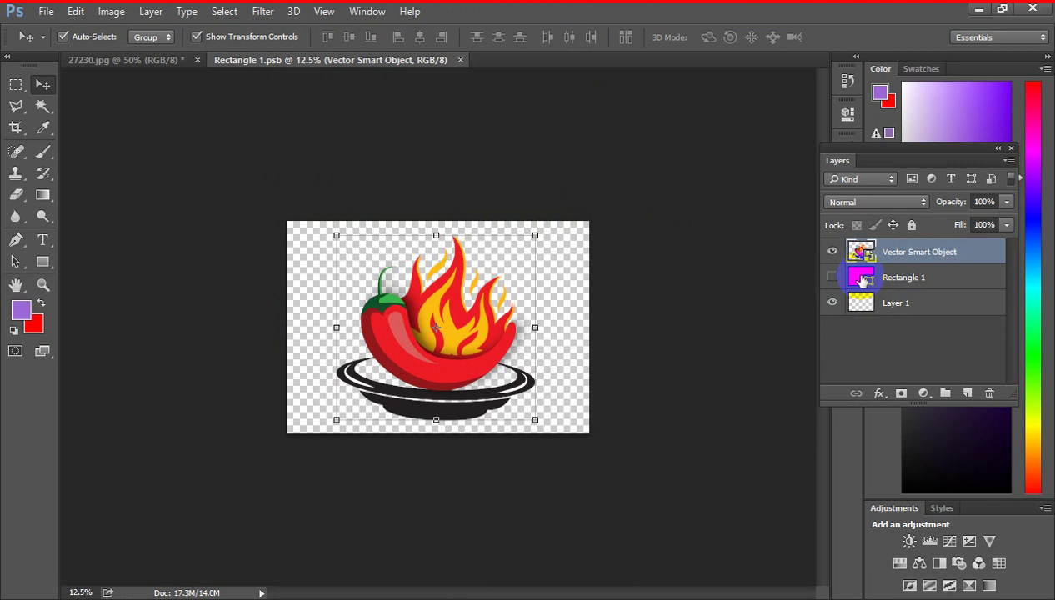
pyautogui.click(158, 60)
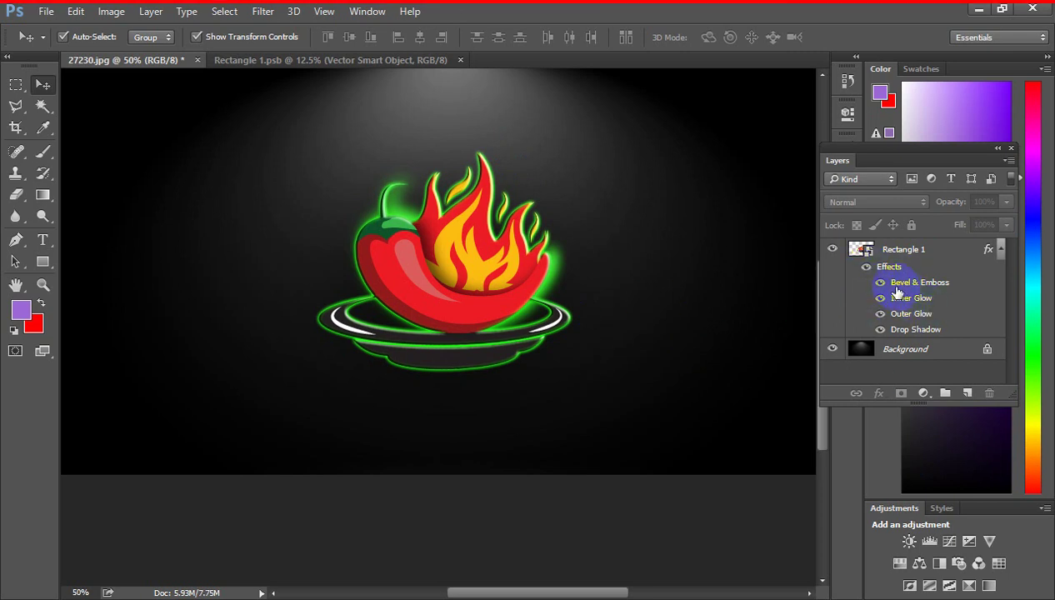
pyautogui.click(867, 268)
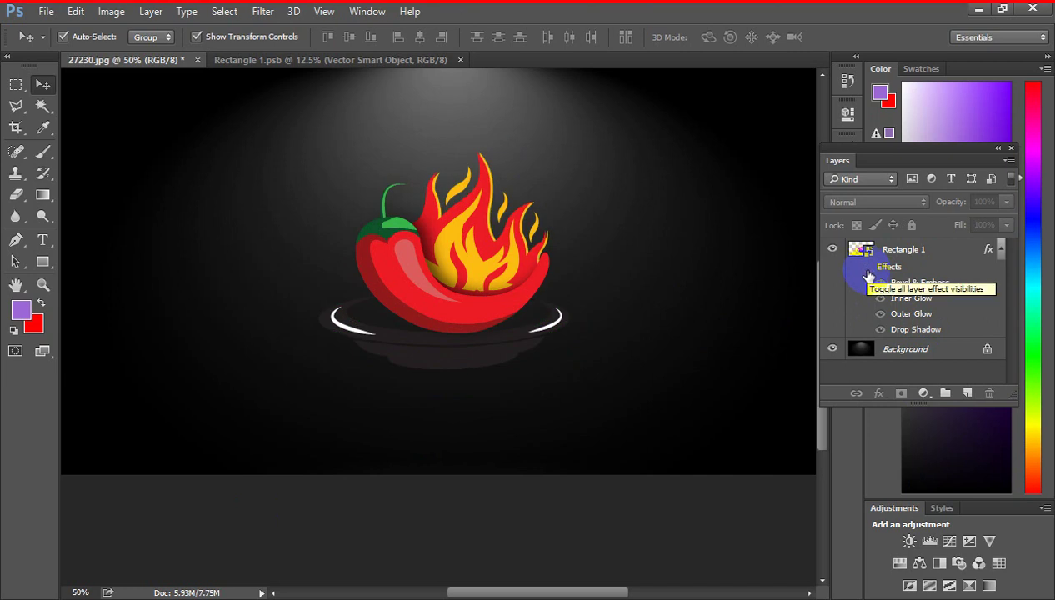
pyautogui.click(867, 270)
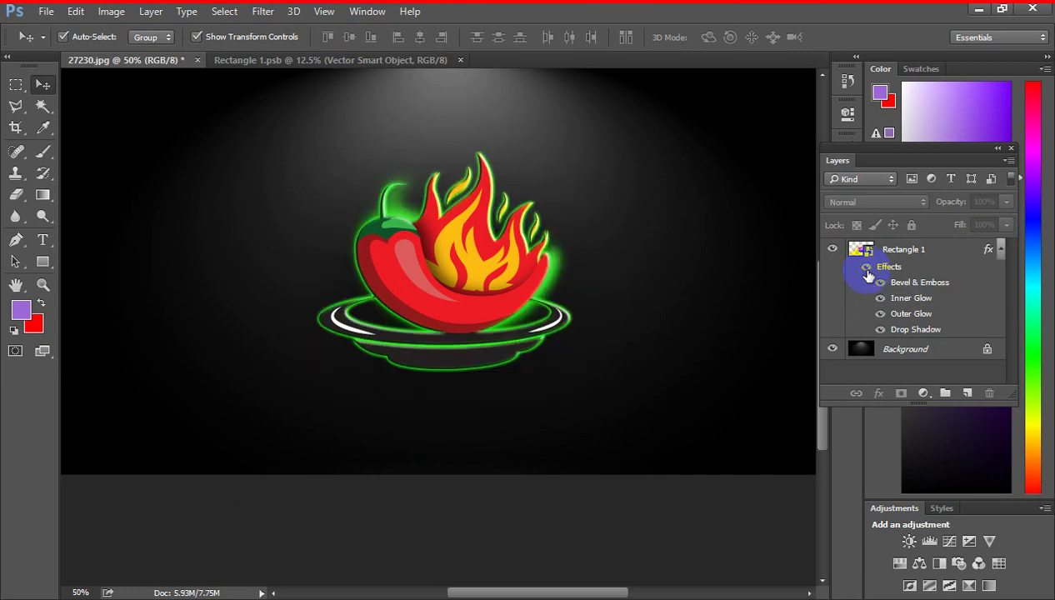
pyautogui.hotkey('ctrl', '-')
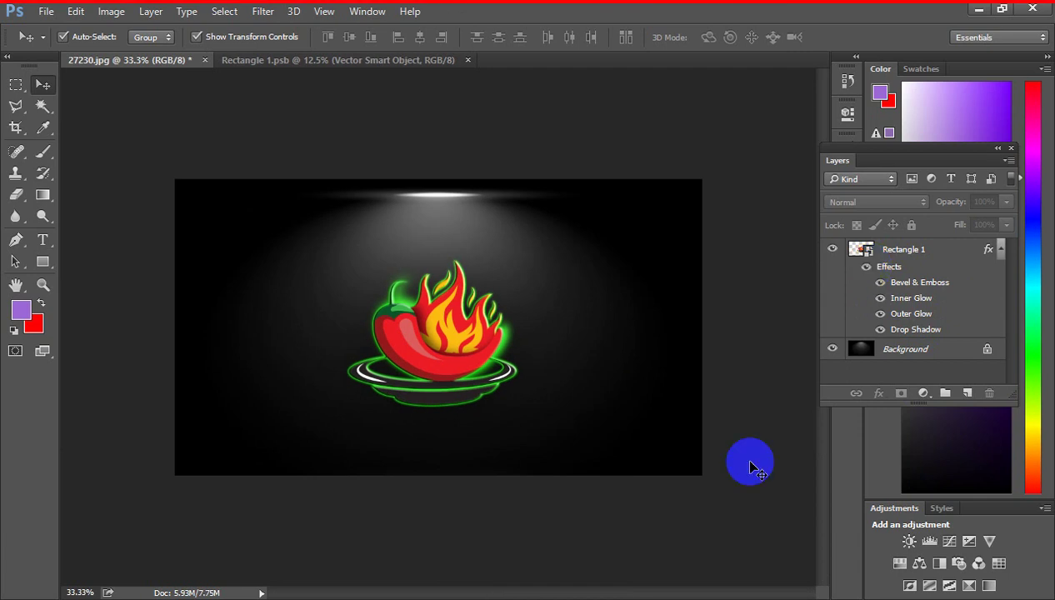
pyautogui.click(432, 420)
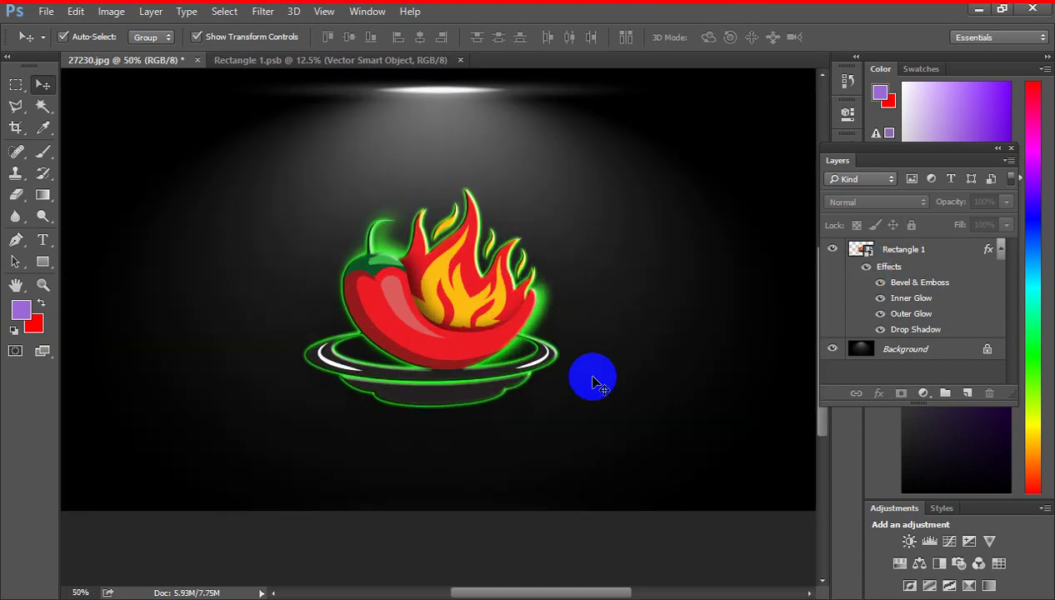
pyautogui.hotkey('ctrl', '-')
pyautogui.hotkey('ctrl', '-')
pyautogui.click(436, 332)
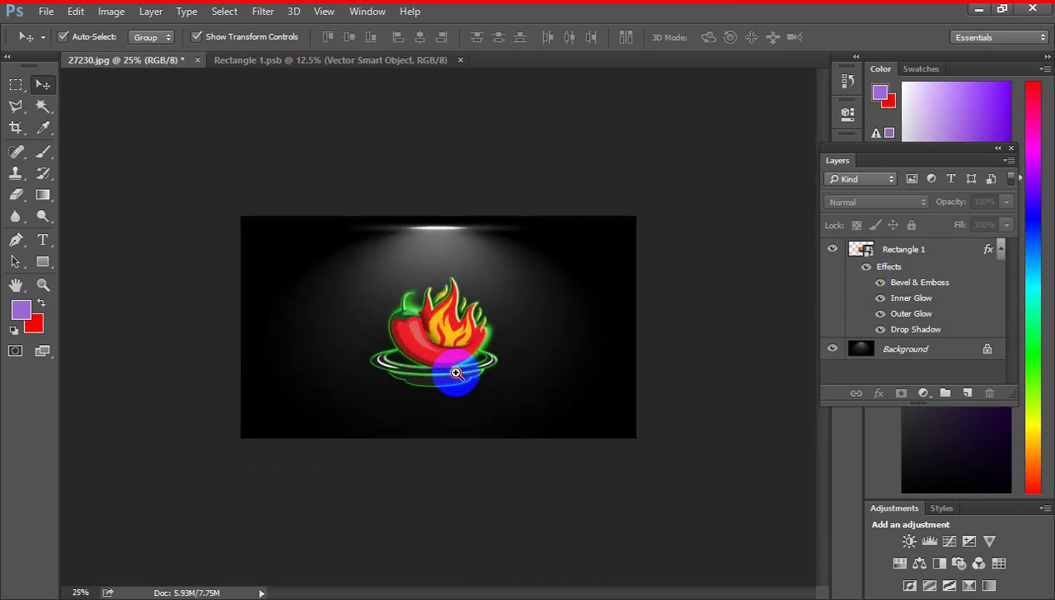
pyautogui.click(454, 371)
pyautogui.click(455, 371)
pyautogui.moveTo(446, 327)
pyautogui.mouseDown()
pyautogui.moveTo(438, 300)
pyautogui.moveTo(453, 305)
pyautogui.mouseUp()
pyautogui.hotkey('ctrl', '+')
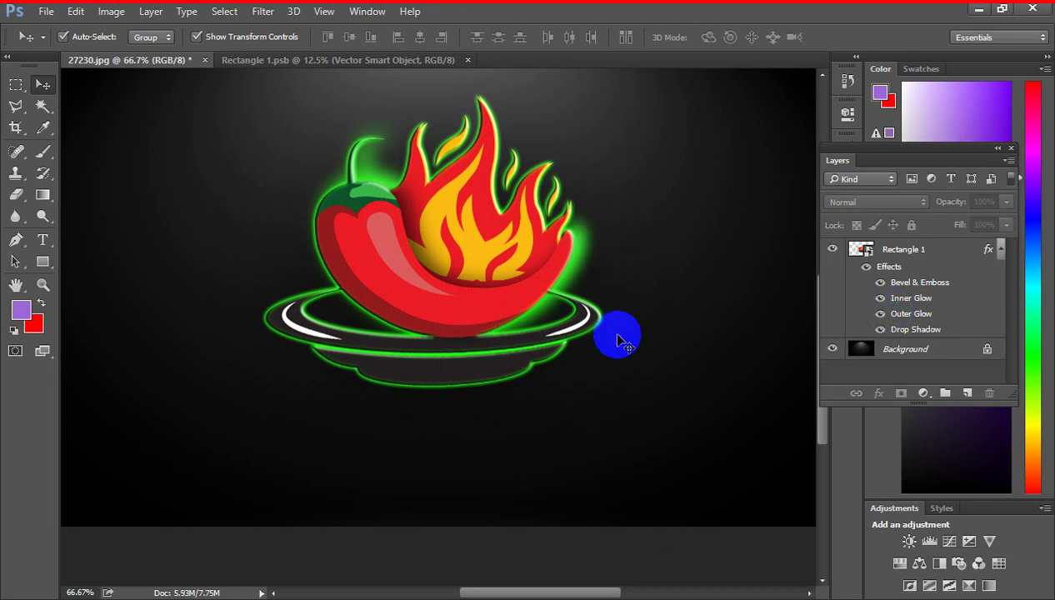
pyautogui.scroll(2, 617, 342)
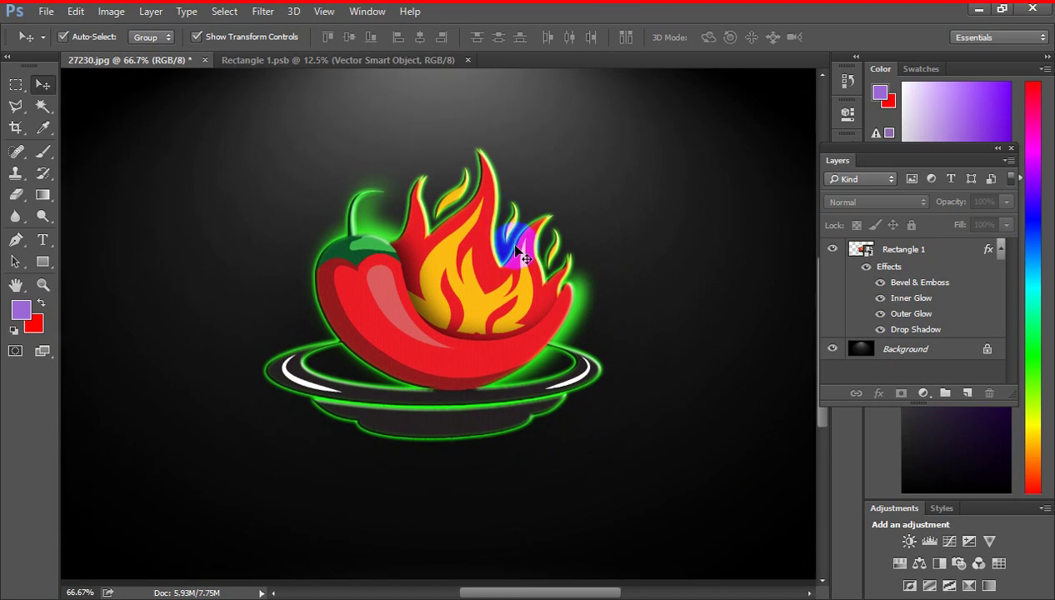
pyautogui.scroll(-1, 471, 293)
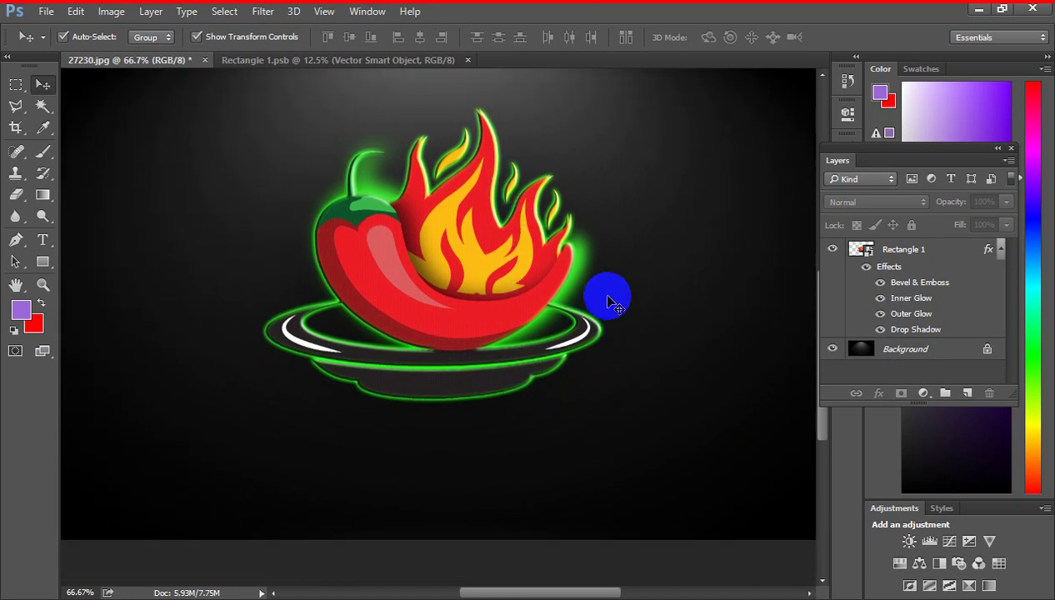